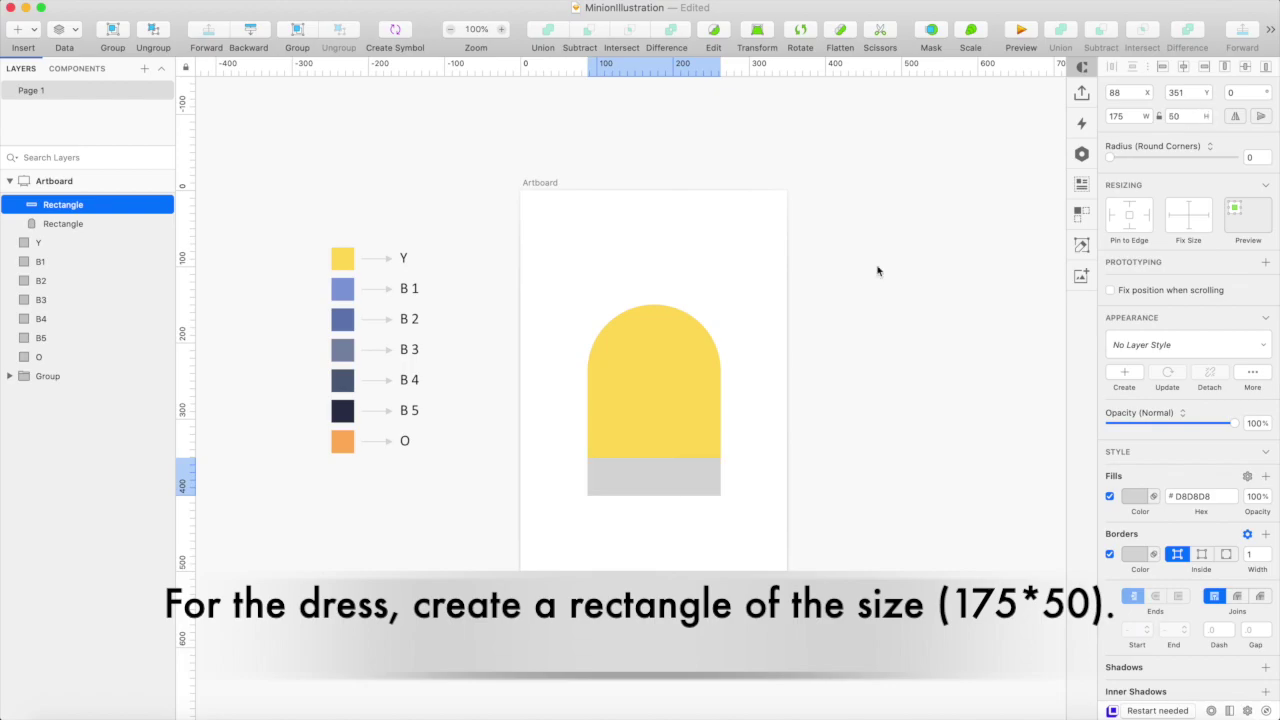
Position the dress rectangle at Y 350 and set its two bottom corners to radius 30
drag(638, 486, 636, 487)
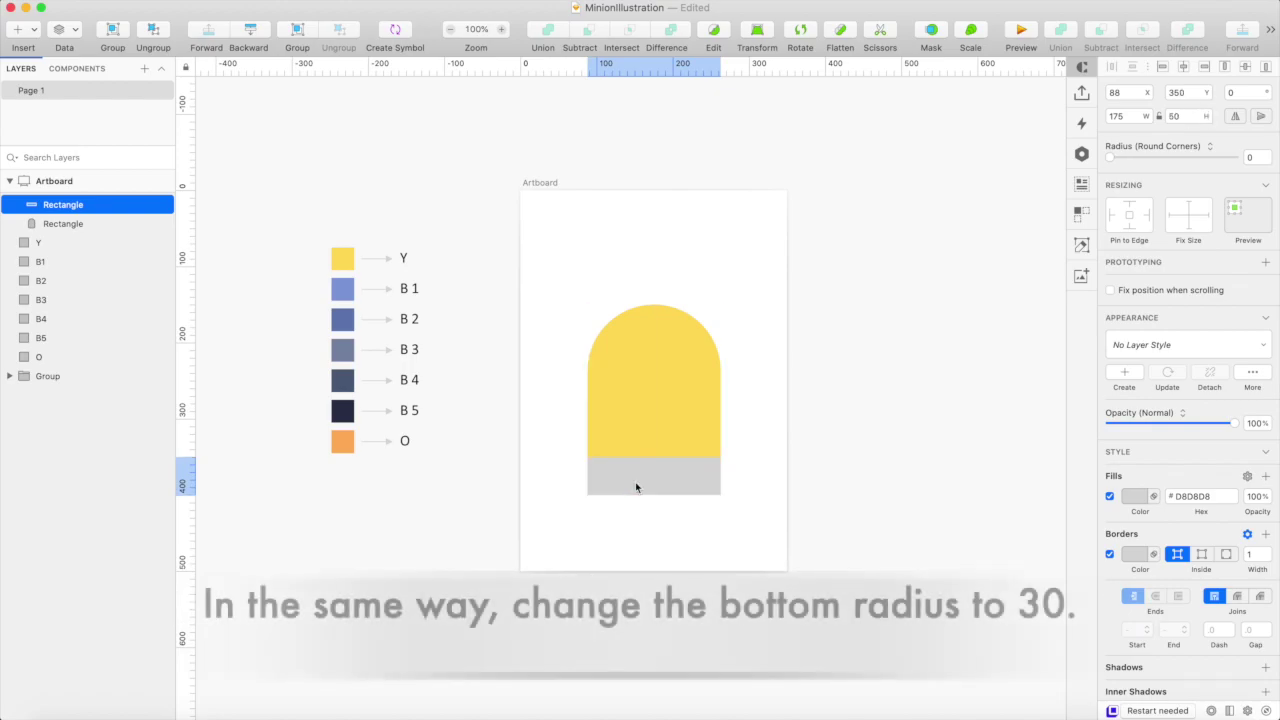
double_click(636, 487)
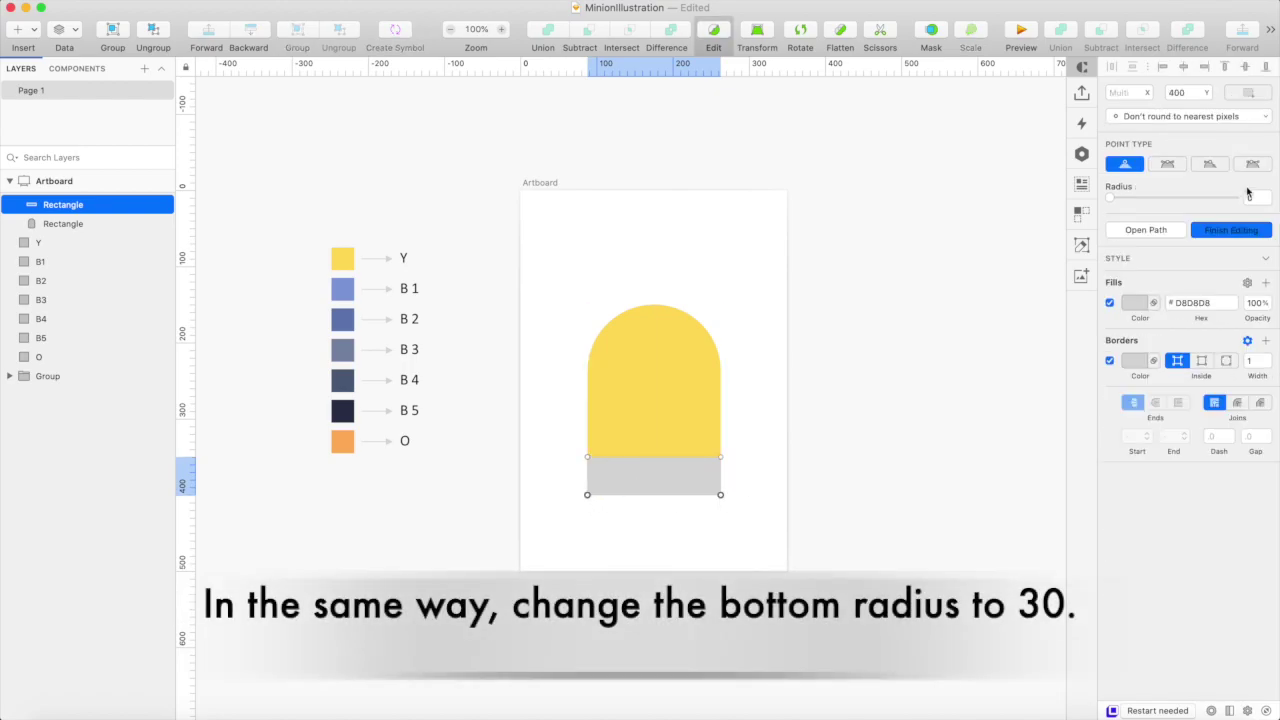
key(Tab)
click(766, 383)
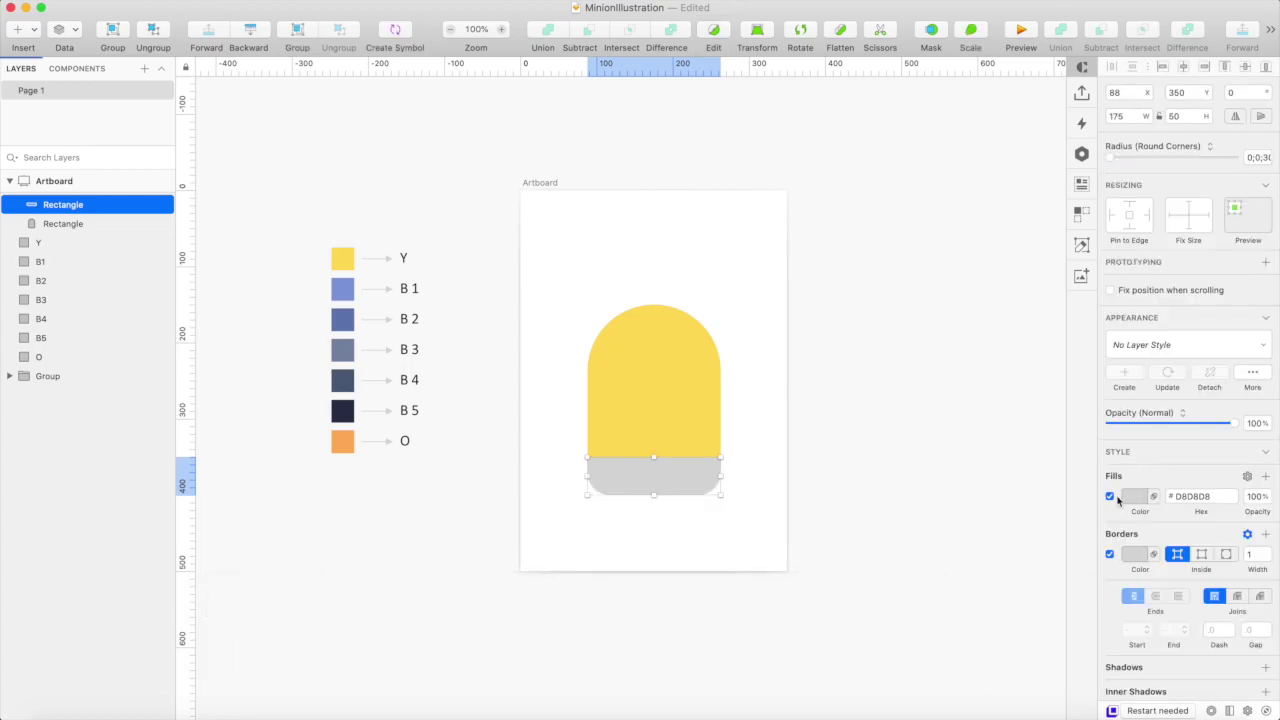
Fill the rounded dress rectangle with the B1 swatch colour #849ED8
click(1135, 499)
click(1117, 636)
click(345, 289)
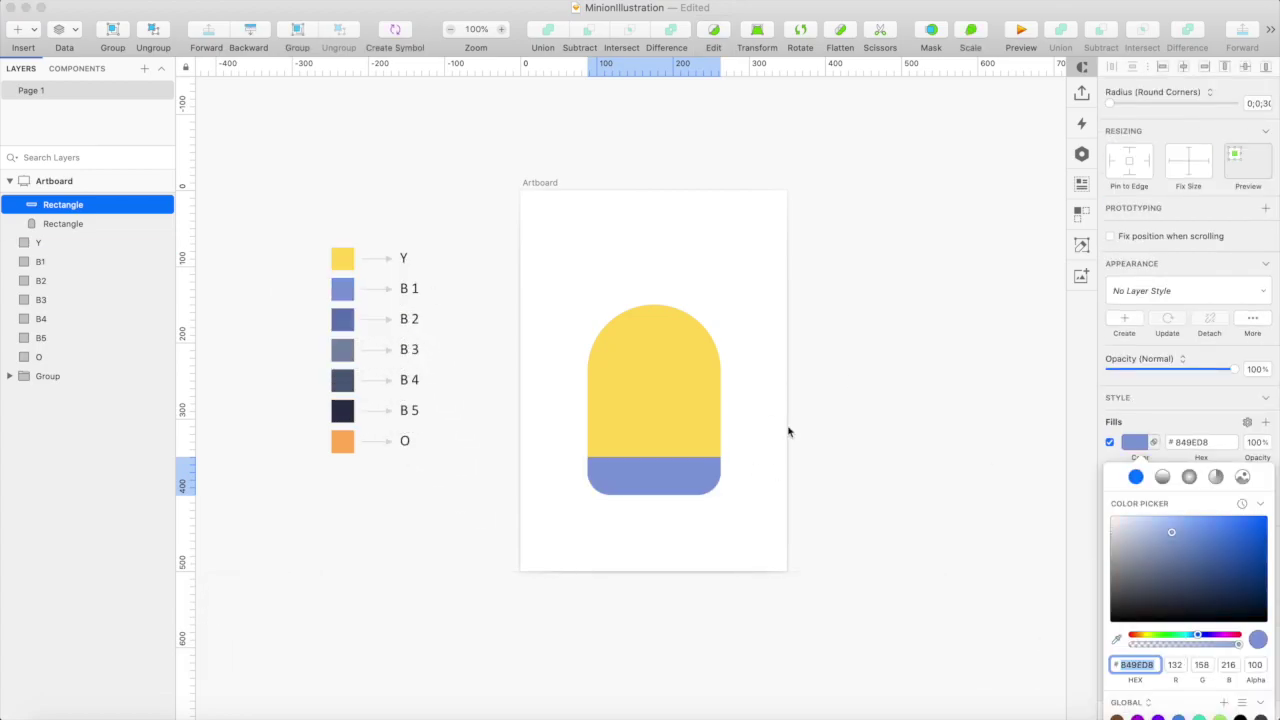
click(788, 431)
Draw a 120 × 50 rectangle centred directly on top of the blue dress base
key(r)
drag(623, 417, 690, 457)
text(120)
key(Return)
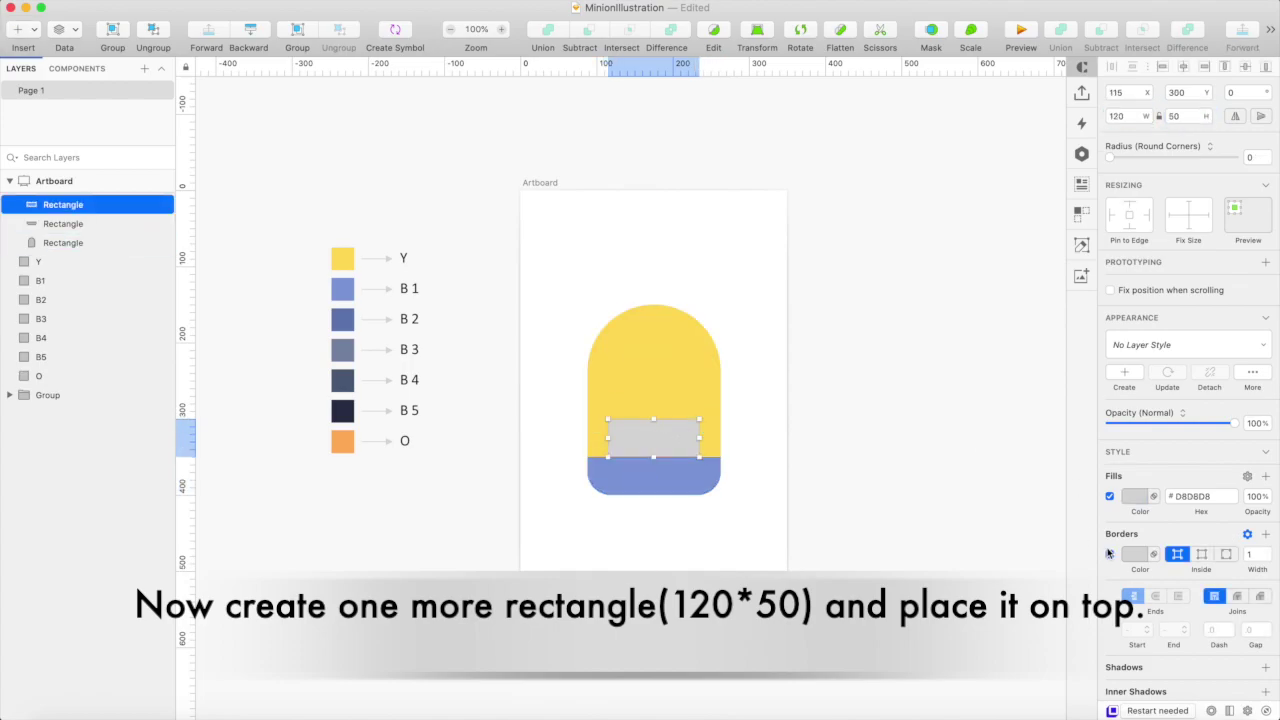
Fill the upper dress rectangle with the dress base's blue #849ED8 and turn off its border
click(1135, 496)
click(1116, 639)
click(620, 470)
click(735, 456)
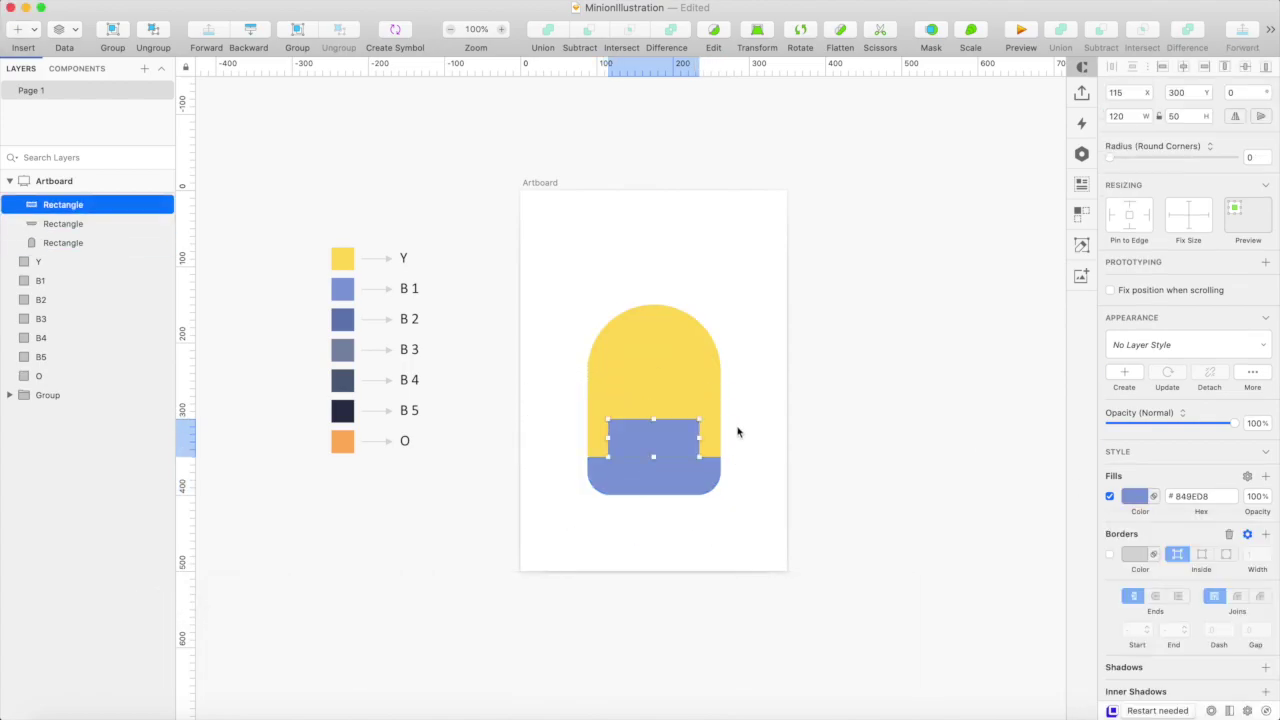
Draw a 59 × 75 rectangle and place it over the dress's left shoulder, against the upper dress rectangle's left edge
key(super+plus)
click(636, 567)
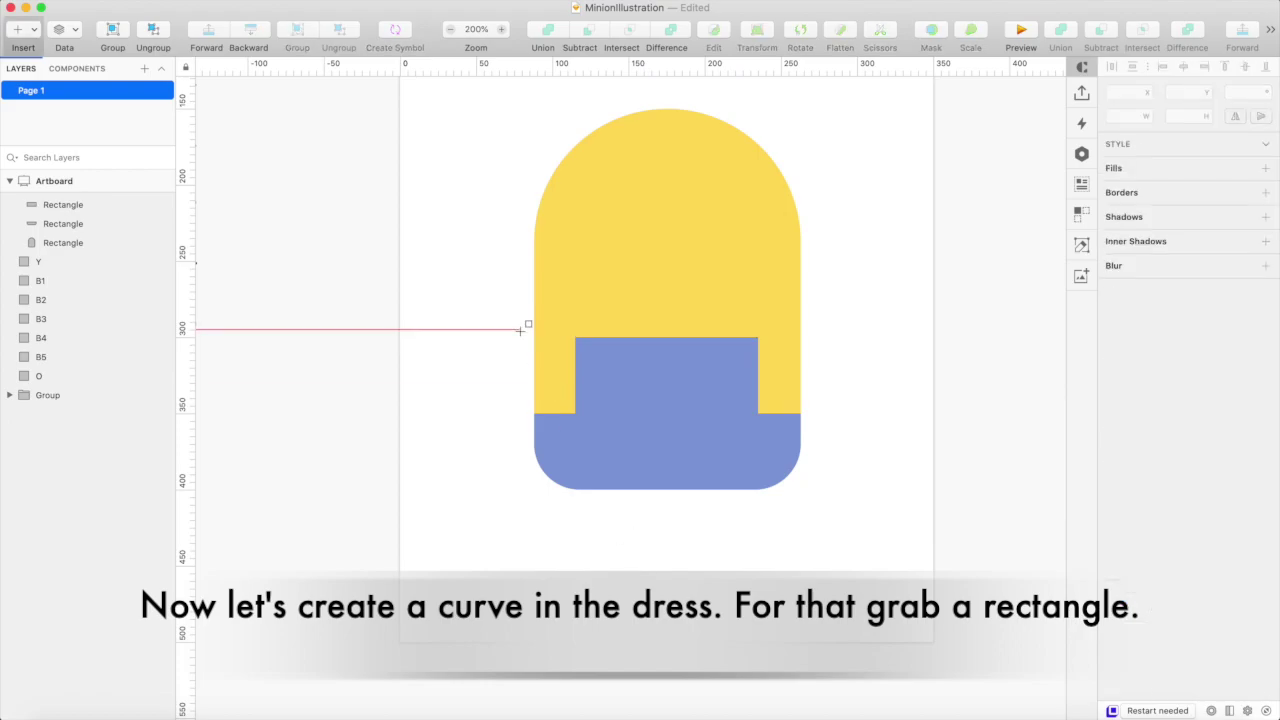
drag(576, 410, 576, 411)
click(1120, 116)
text(59)
key(Tab)
text(75)
key(Return)
drag(586, 363, 543, 386)
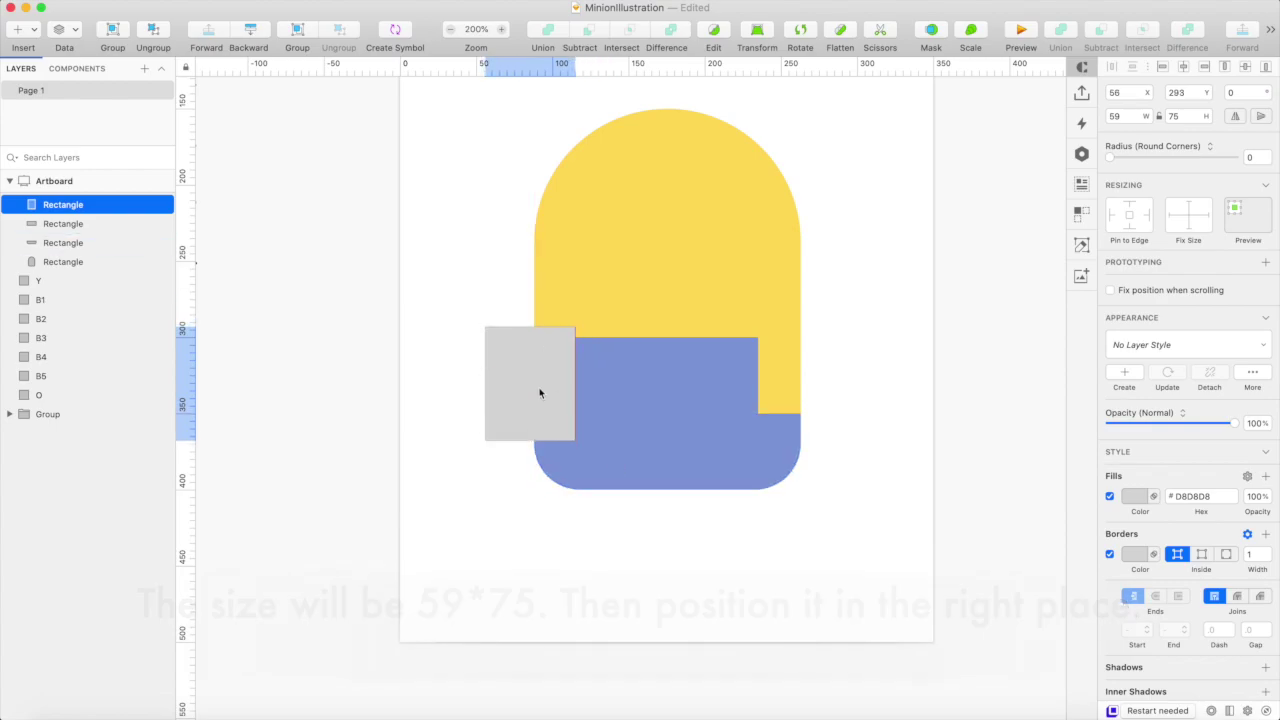
Round the 59 × 75 rectangle's corners to radius 25 and mask it with the dress base, nudging it right by 1
drag(1128, 160, 1228, 163)
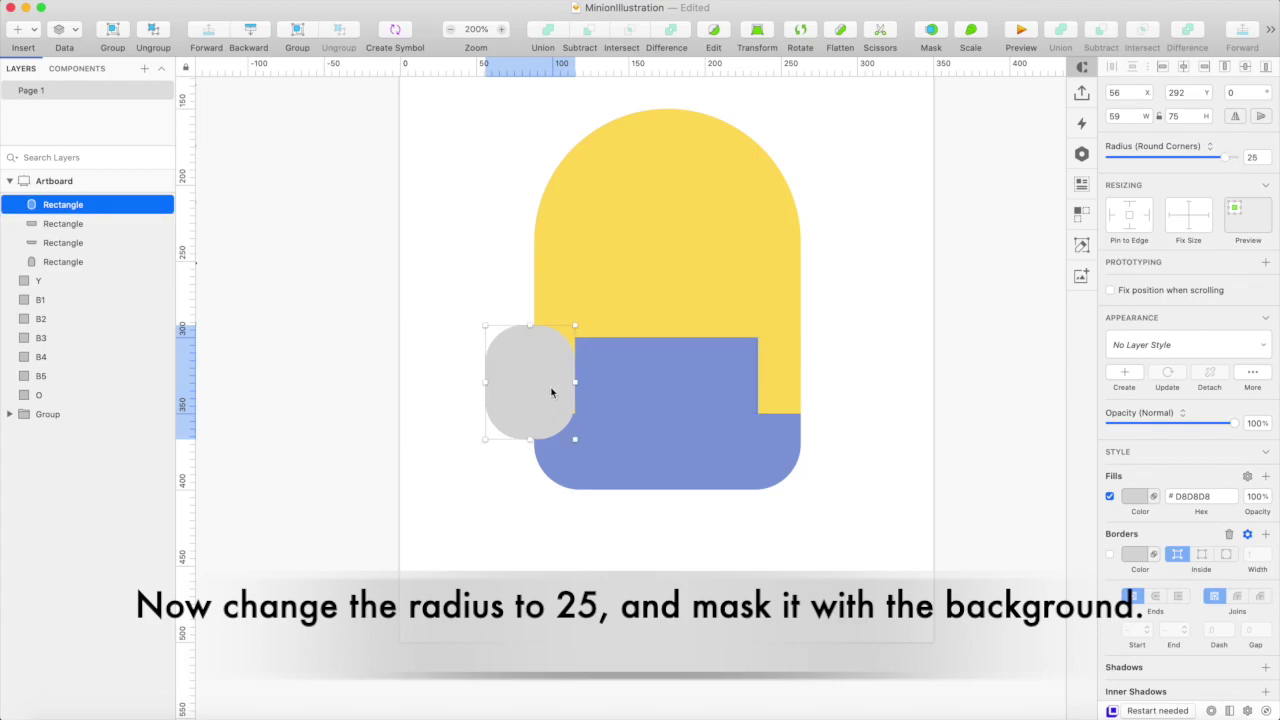
shift+click(624, 444)
click(931, 31)
click(817, 246)
double_click(557, 429)
key(Right)
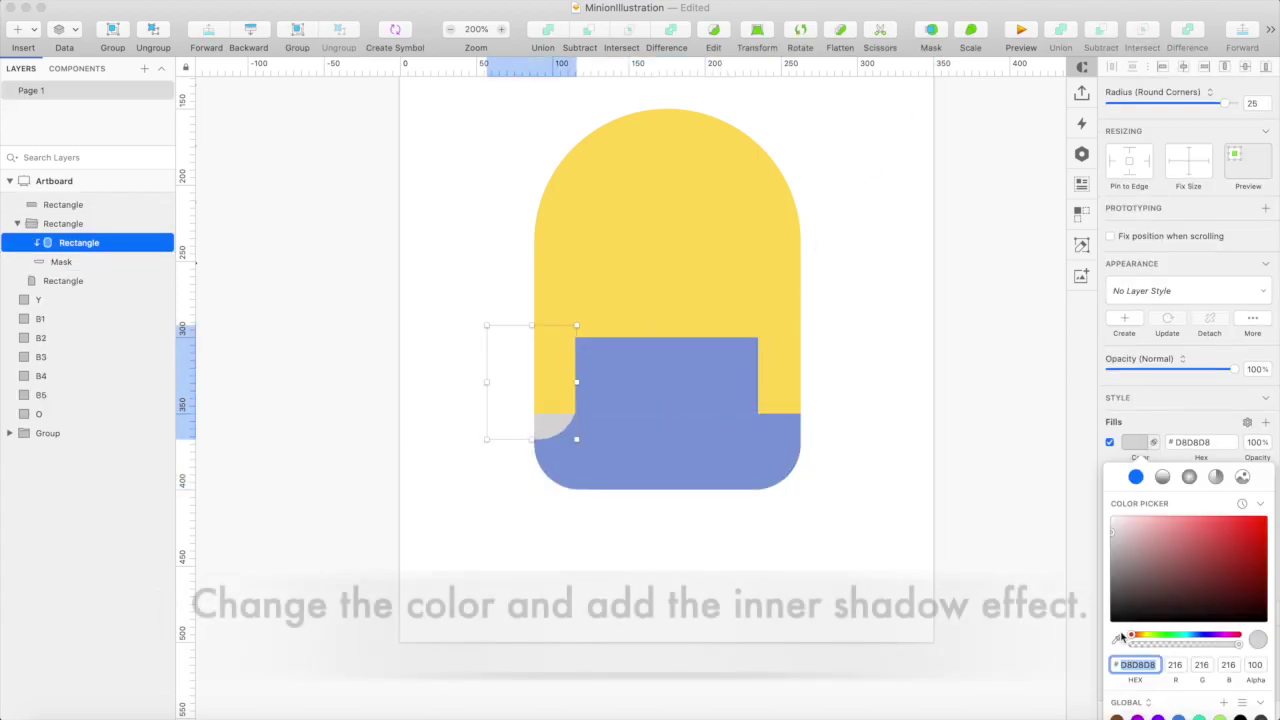
Fill the masked curve with the B2 swatch colour #667EB2 and add an inner shadow to it
click(1117, 638)
key(Escape)
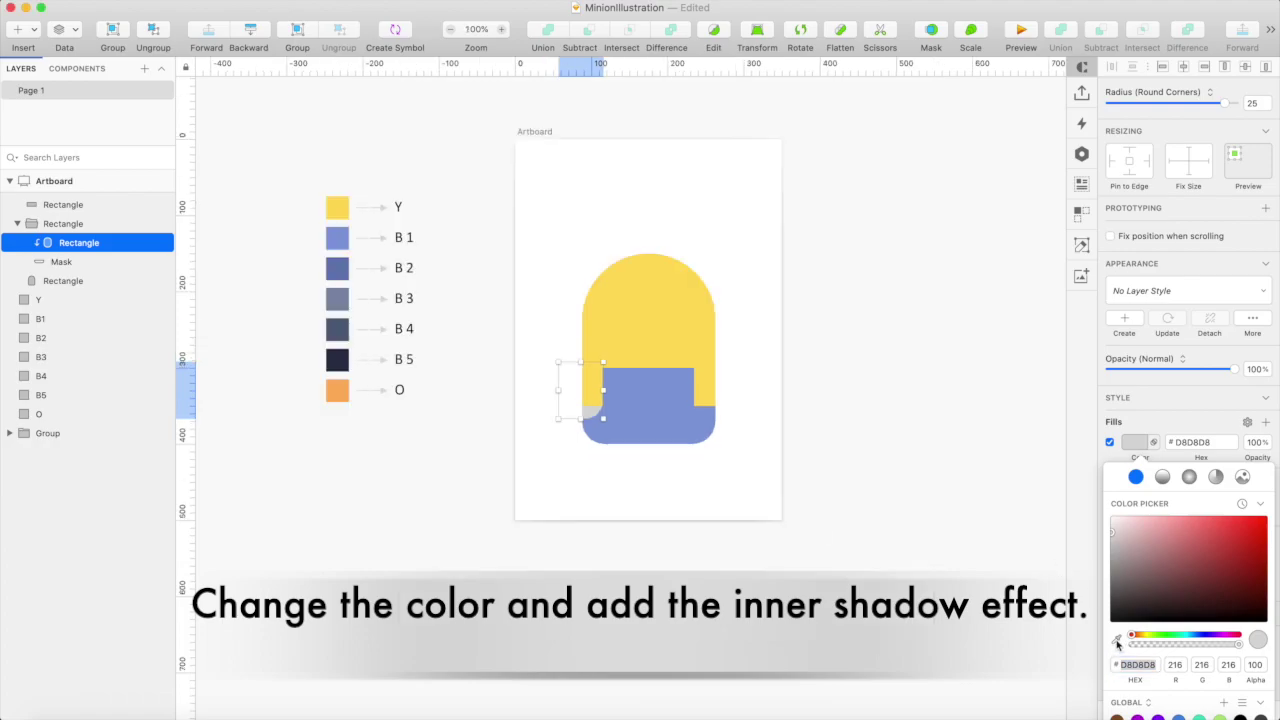
click(1117, 638)
click(343, 271)
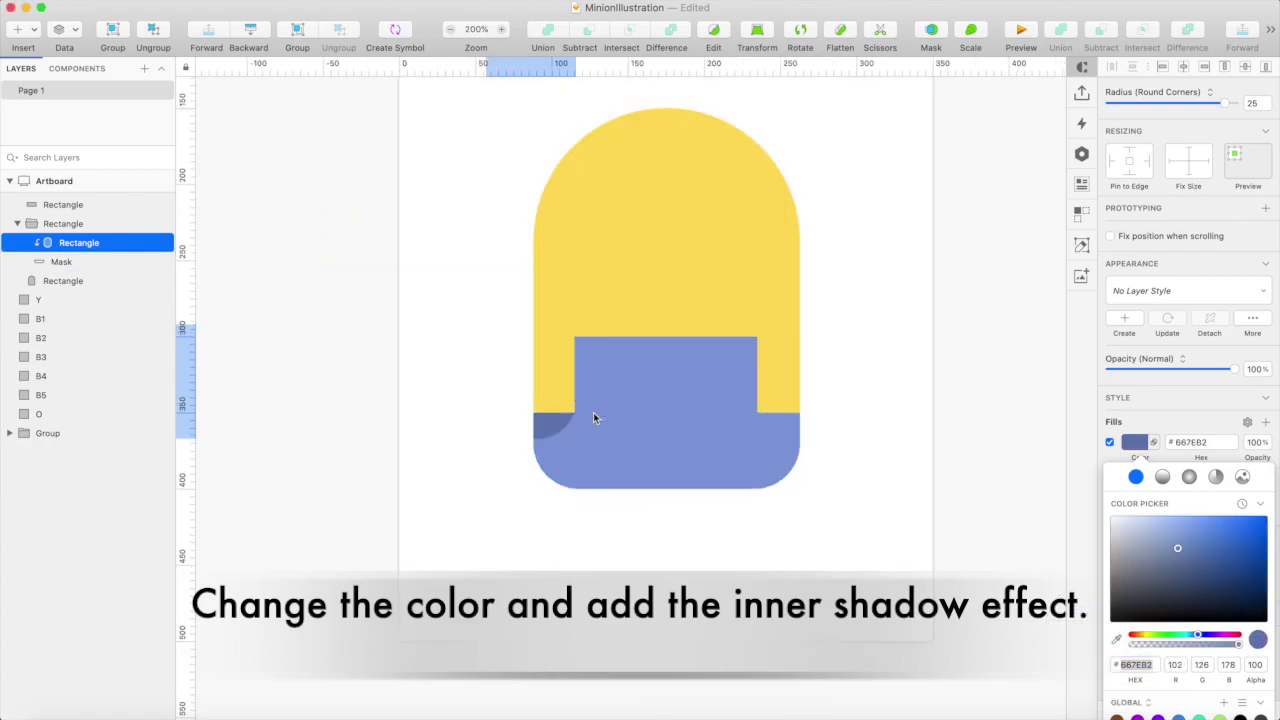
click(545, 425)
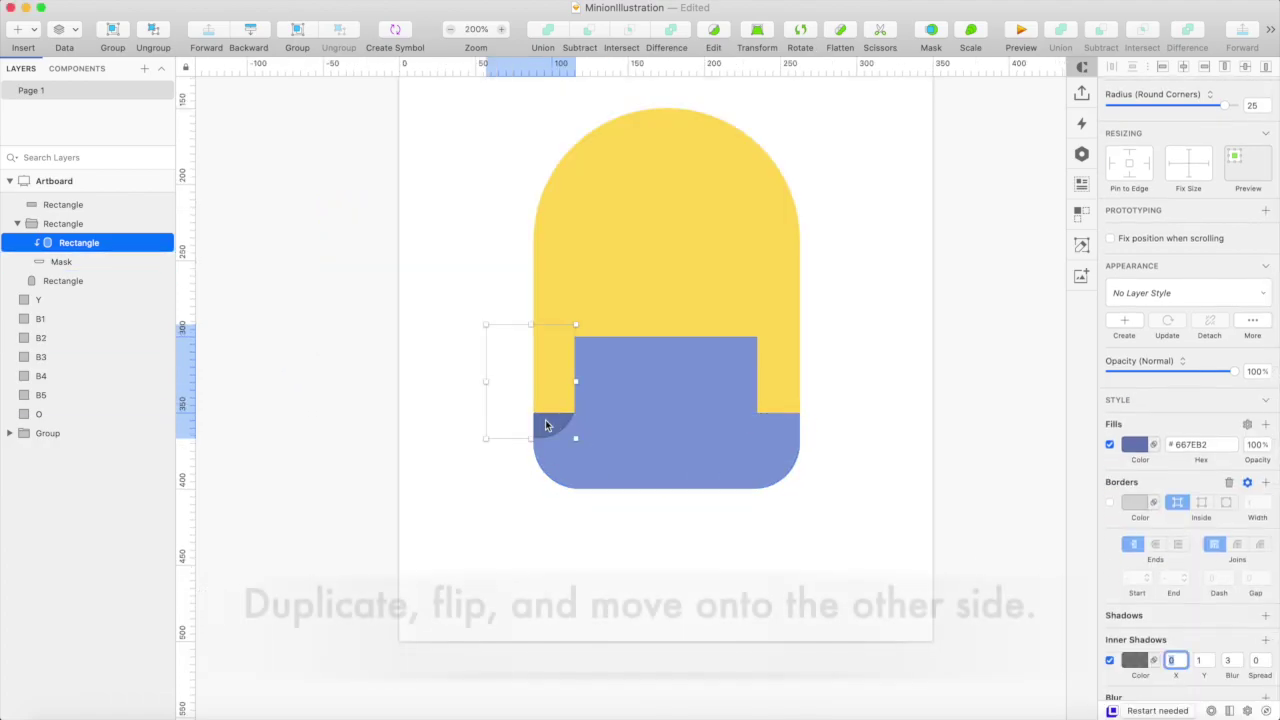
Duplicate the masked curve and move the copy to the matching corner on the dress's right side
key(super+d)
key(shift+Right)
key(shift+Right)
key(shift+Right)
key(shift+Right)
key(shift+Right)
key(shift+Right)
key(shift+Right)
key(shift+Right)
key(shift+Right)
key(shift+Right)
key(shift+Right)
key(shift+Right)
key(shift+Right)
key(shift+Right)
key(shift+Right)
key(shift+Right)
key(shift+Right)
key(shift+Right)
key(Left)
key(Left)
key(Left)
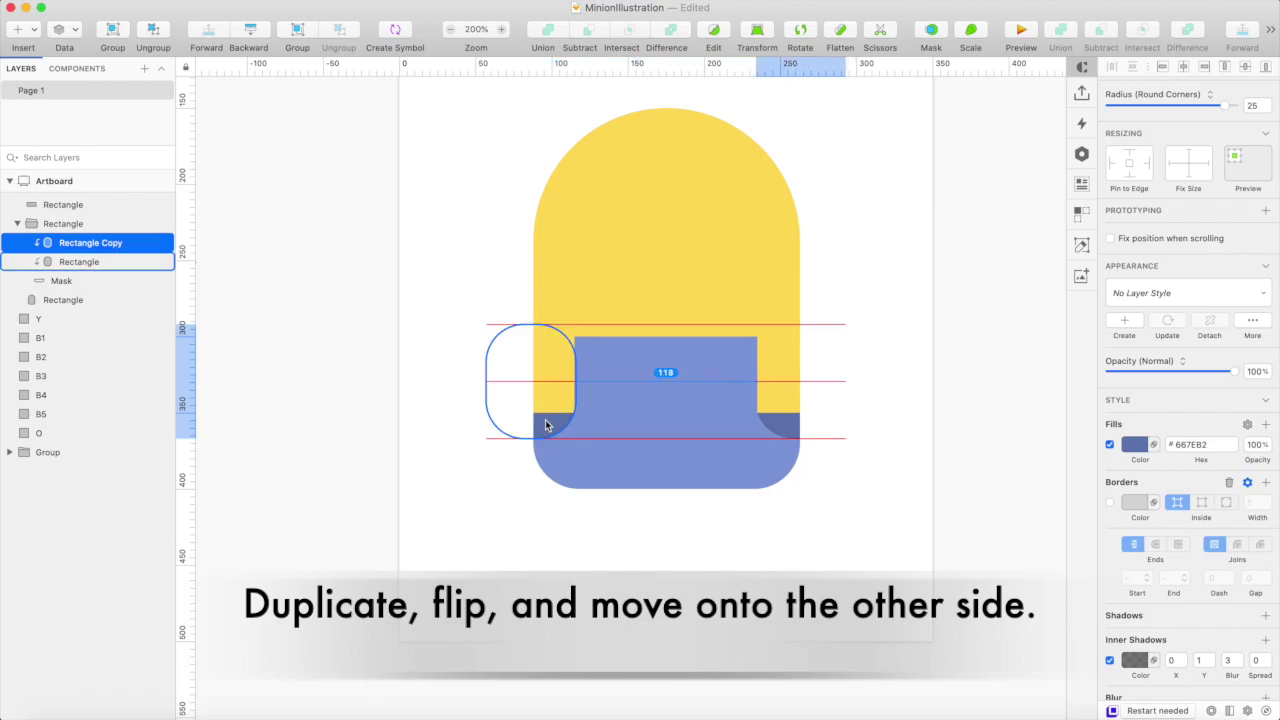
Draw a borderless 30 × 18 pocket rectangle in the middle of the upper dress at X 160, Y 315
click(849, 266)
key(r)
drag(642, 356, 691, 397)
click(1120, 116)
text(30)
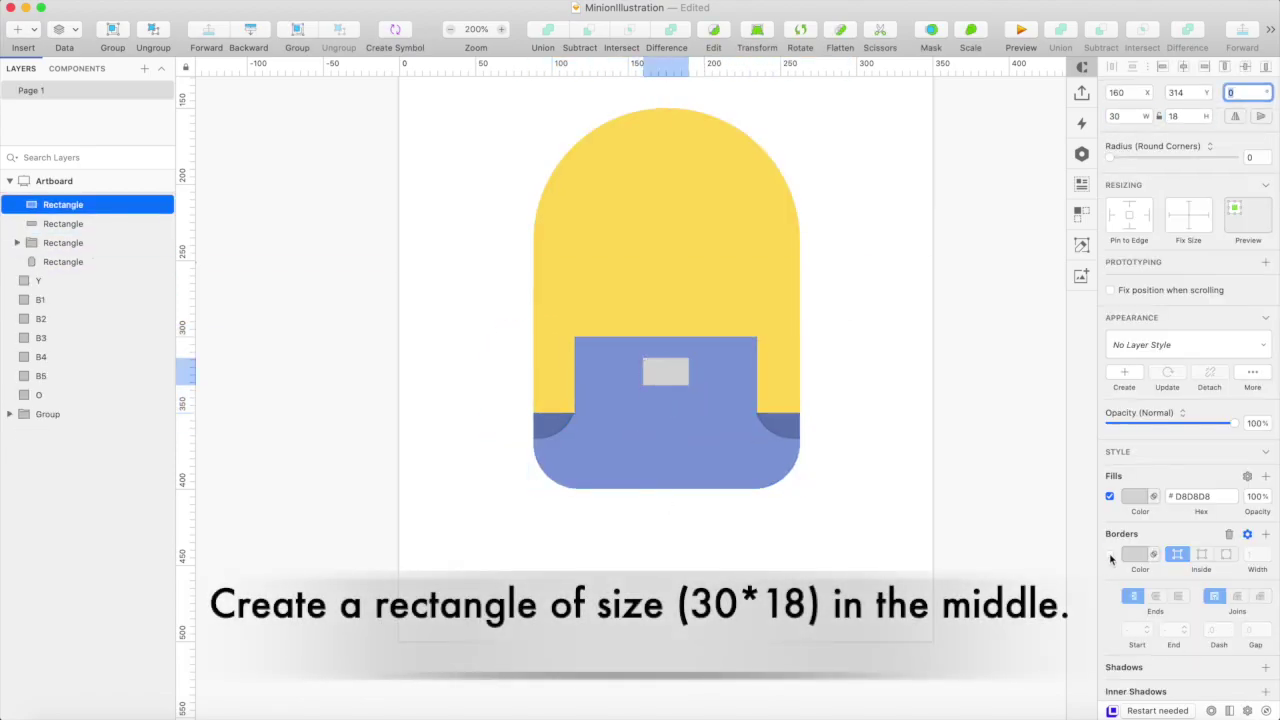
key(super+minus)
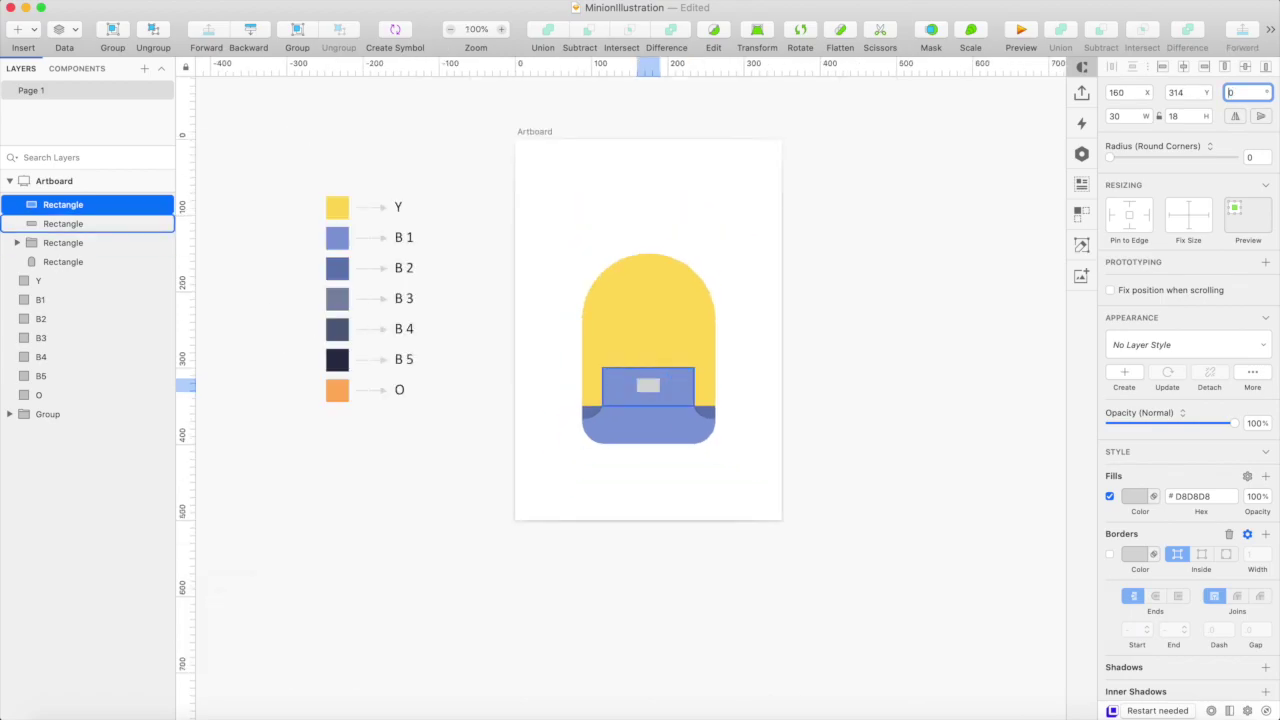
drag(648, 372, 650, 374)
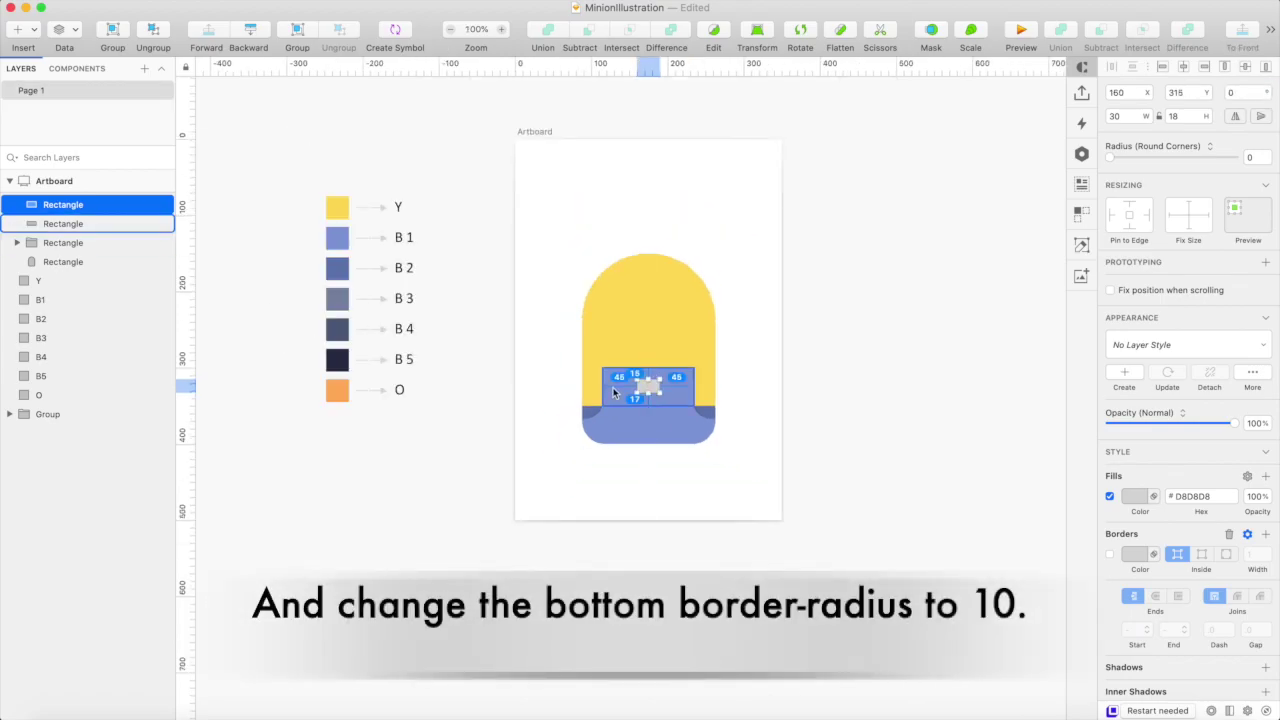
Set the pocket rectangle's two bottom corners to radius 10
key(Return)
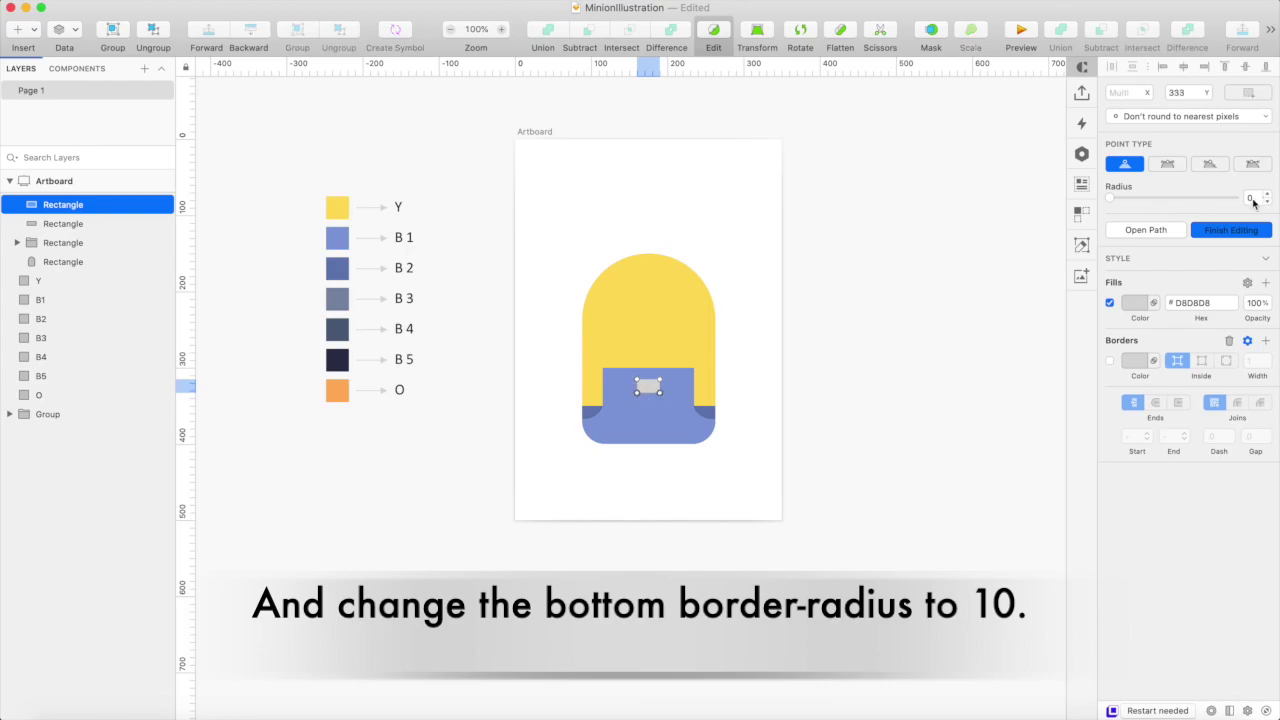
click(1252, 199)
text(10)
key(Tab)
click(889, 340)
Fill the pocket with the darker blue sampled from the dress's right corner curve
click(1137, 497)
click(1117, 639)
click(709, 407)
click(756, 402)
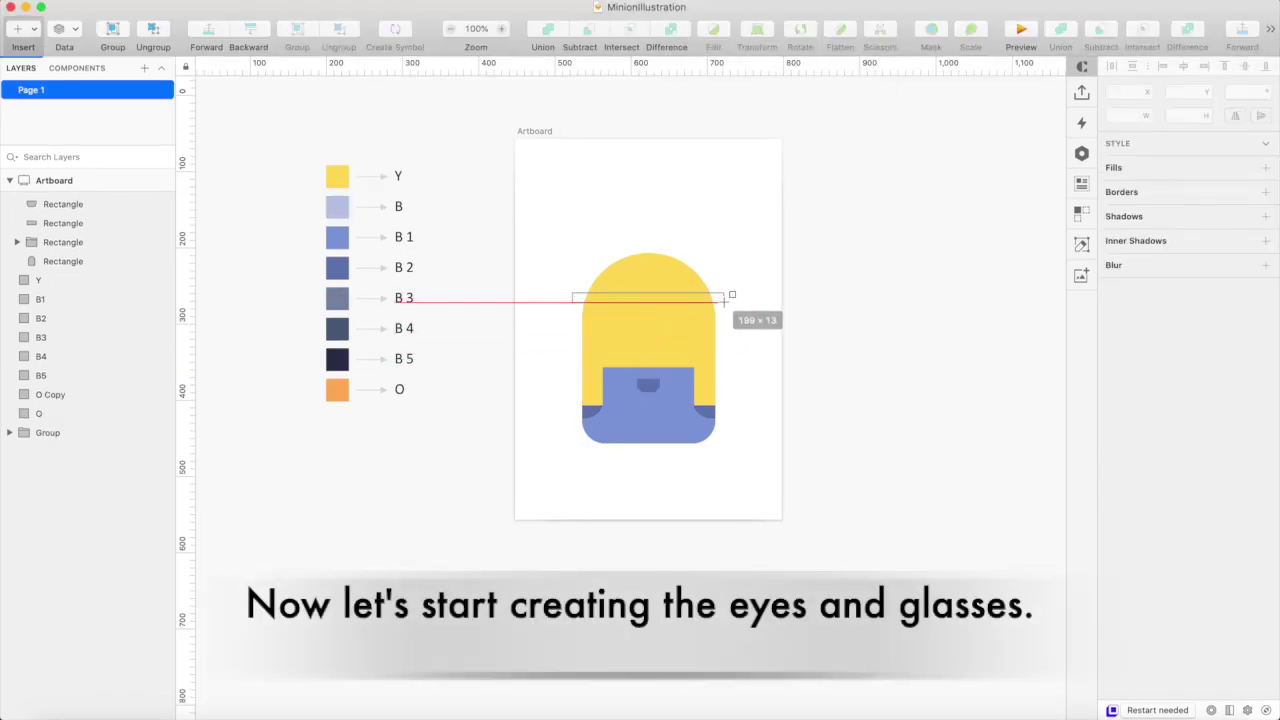
Draw a 185 × 15 rectangle across the minion's head at X 83, Y 202 for the glasses strap
drag(724, 302, 723, 302)
click(1118, 116)
text(185)
key(Tab)
text(15)
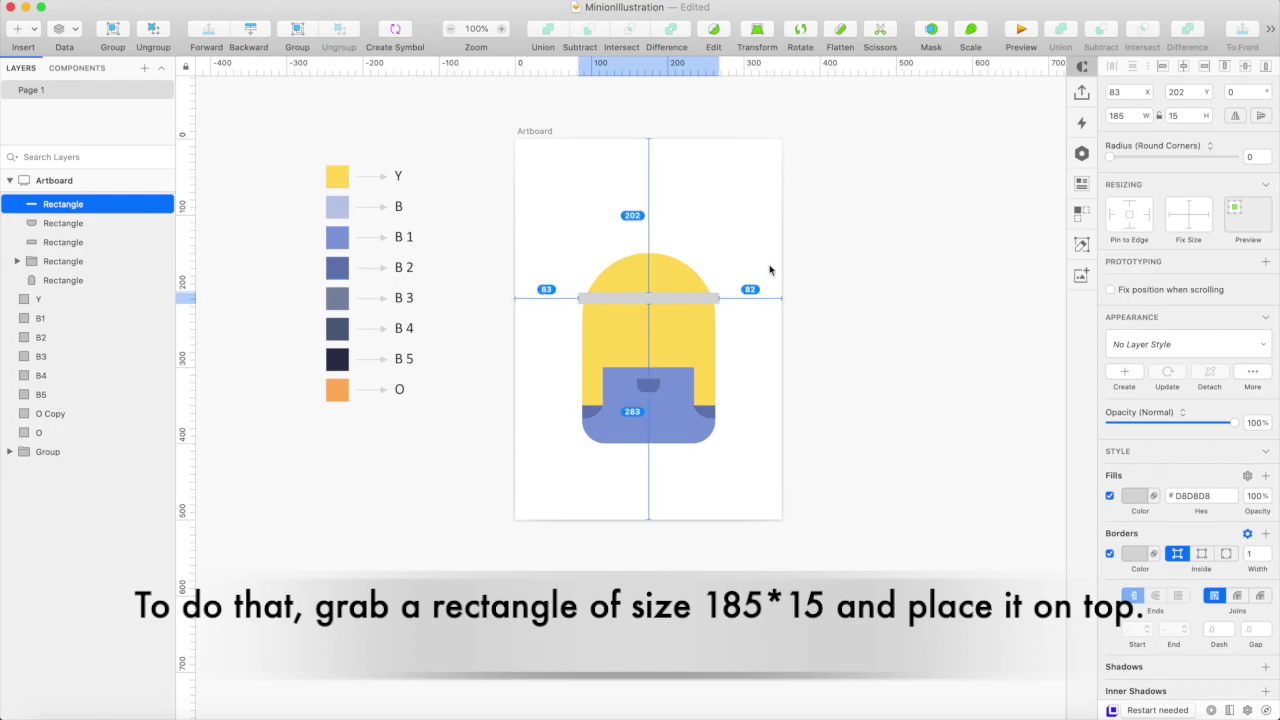
Fill the 185 × 15 strap rectangle with the B5 swatch colour
click(1135, 495)
click(1117, 638)
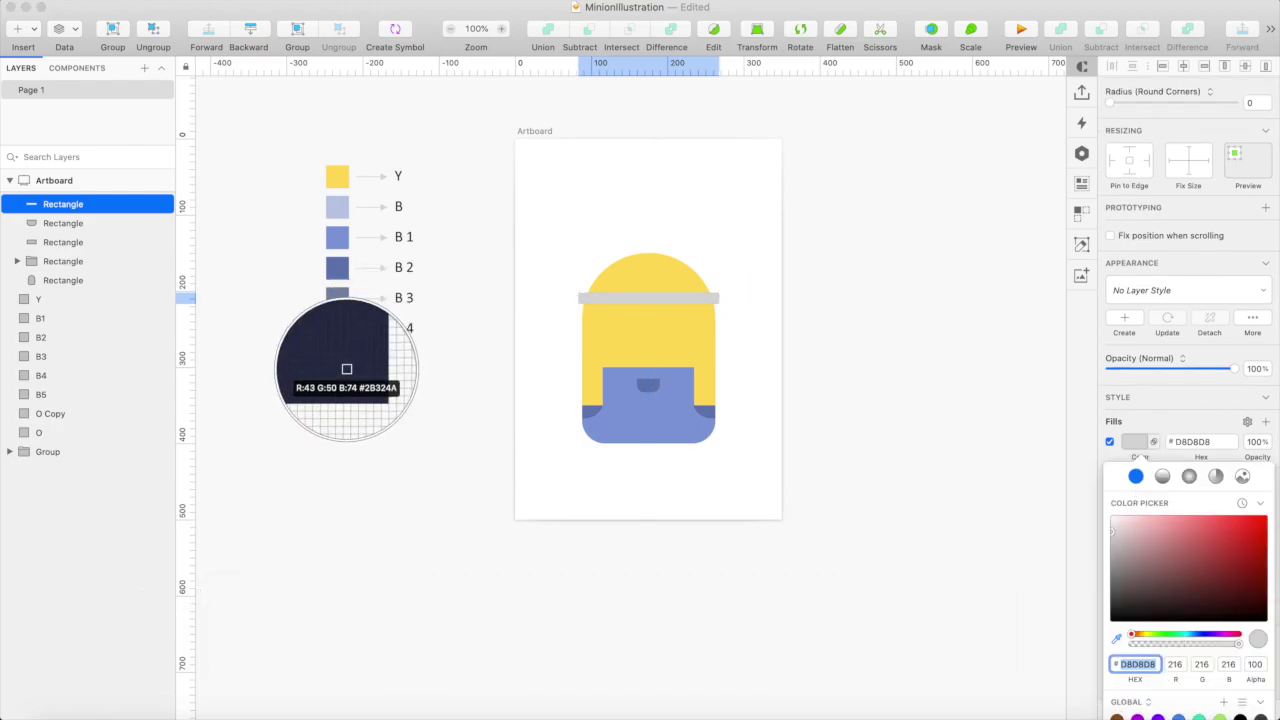
click(346, 369)
Draw a second strap rectangle over the dark one and set its size to 160 × 28
key(r)
drag(594, 284, 704, 318)
text(160)
key(Tab)
text(28)
key(Return)
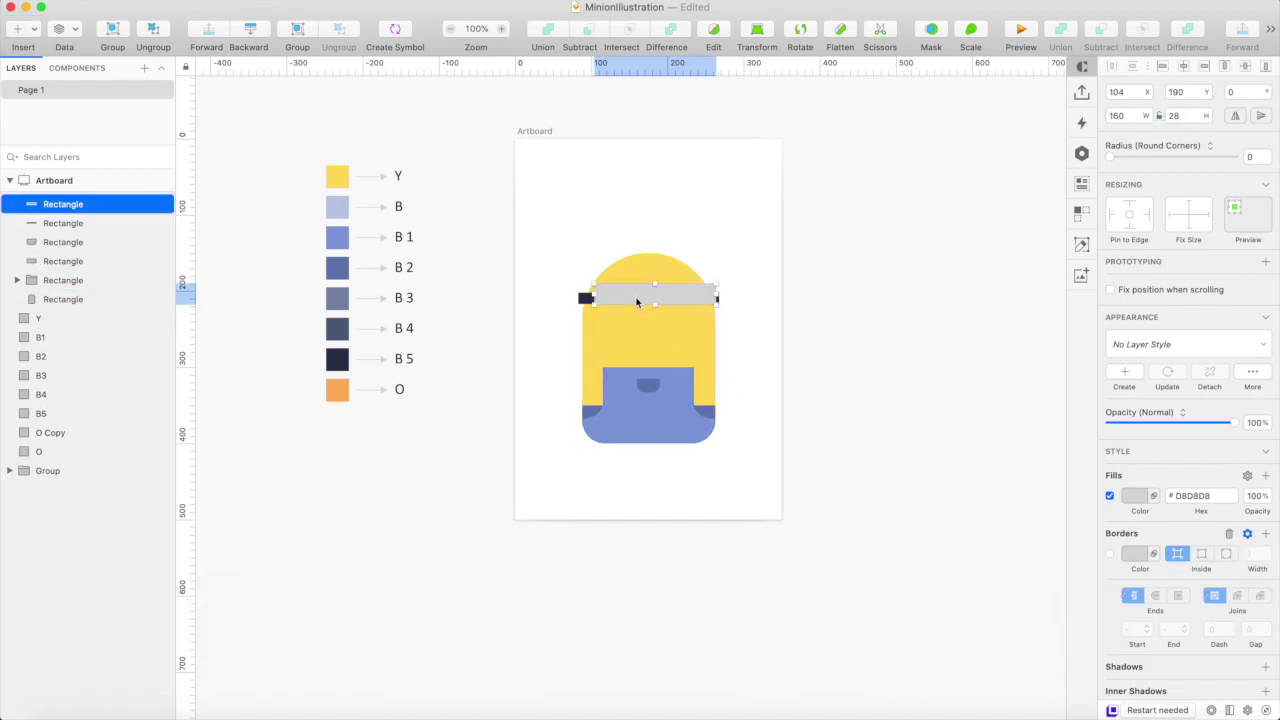
Centre the 160 × 28 rectangle over the dark strap at X 95, Y 195
key(Left)
key(Left)
key(Left)
key(Left)
key(Down)
key(Down)
key(Down)
key(Down)
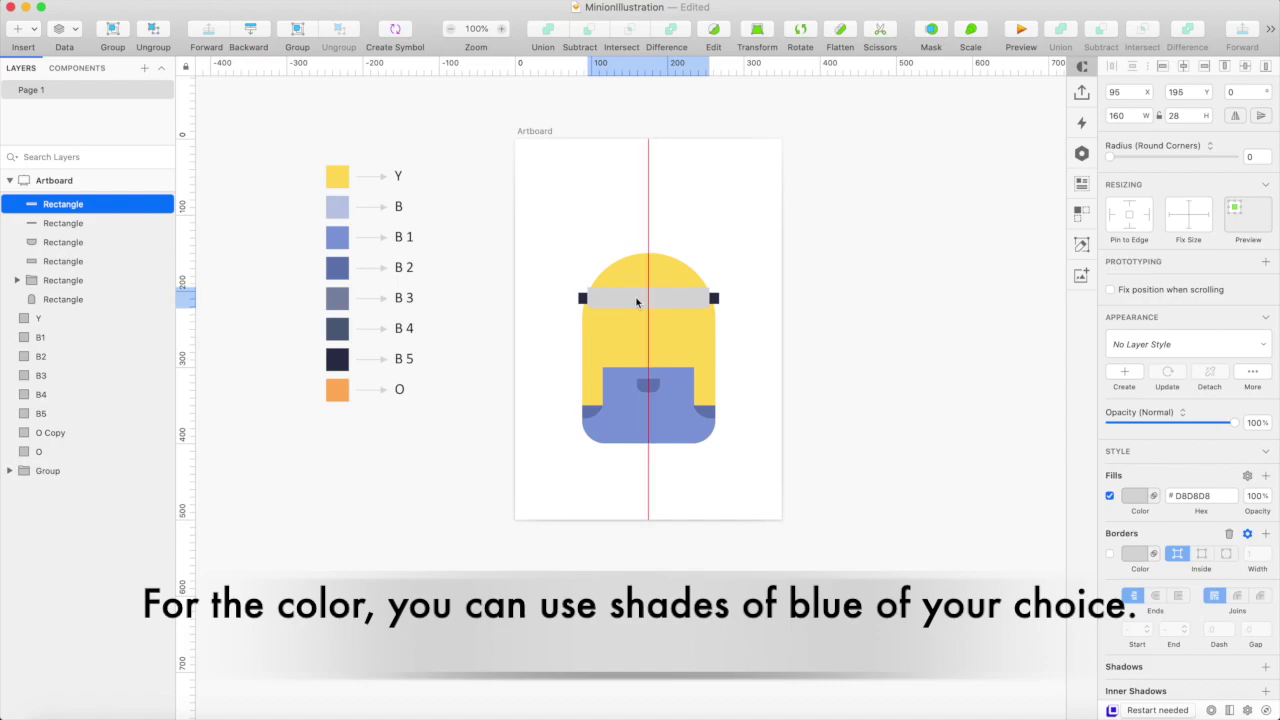
key(alt)
key(super+plus)
key(super+minus)
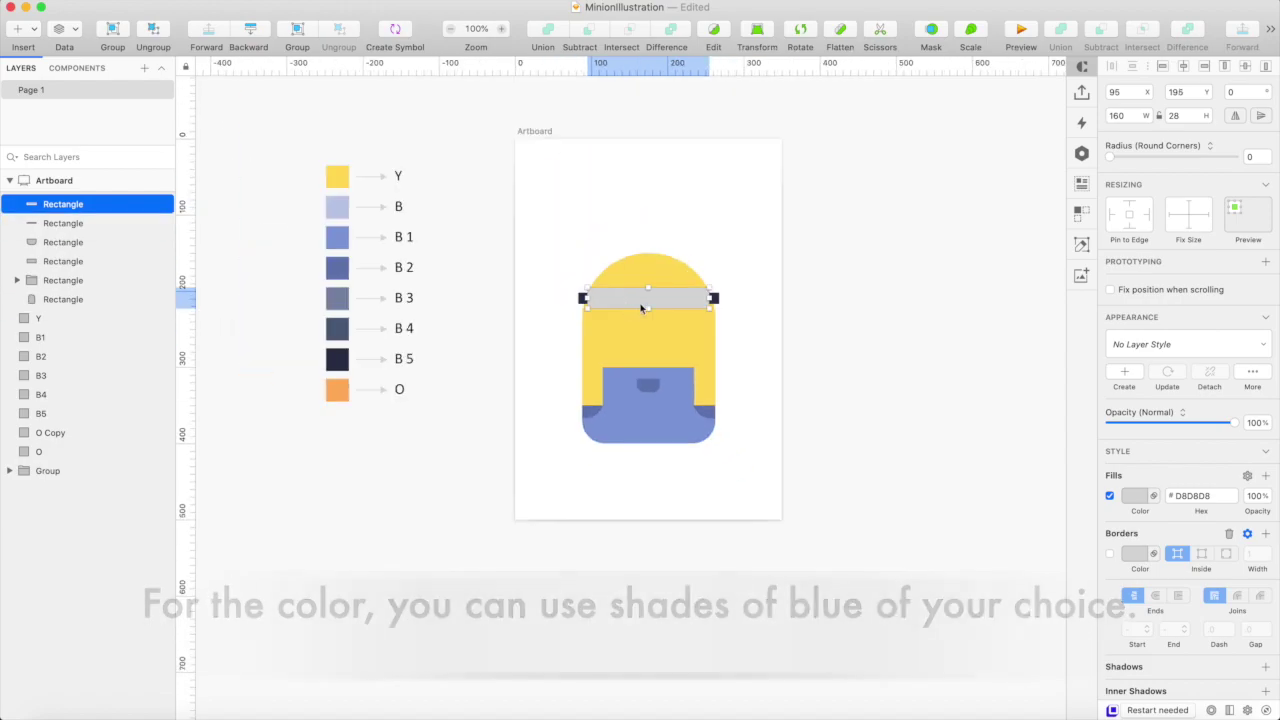
Fill the 160 × 28 strap rectangle with the B3 swatch colour #7E8CA8
click(1135, 496)
click(1119, 638)
click(337, 297)
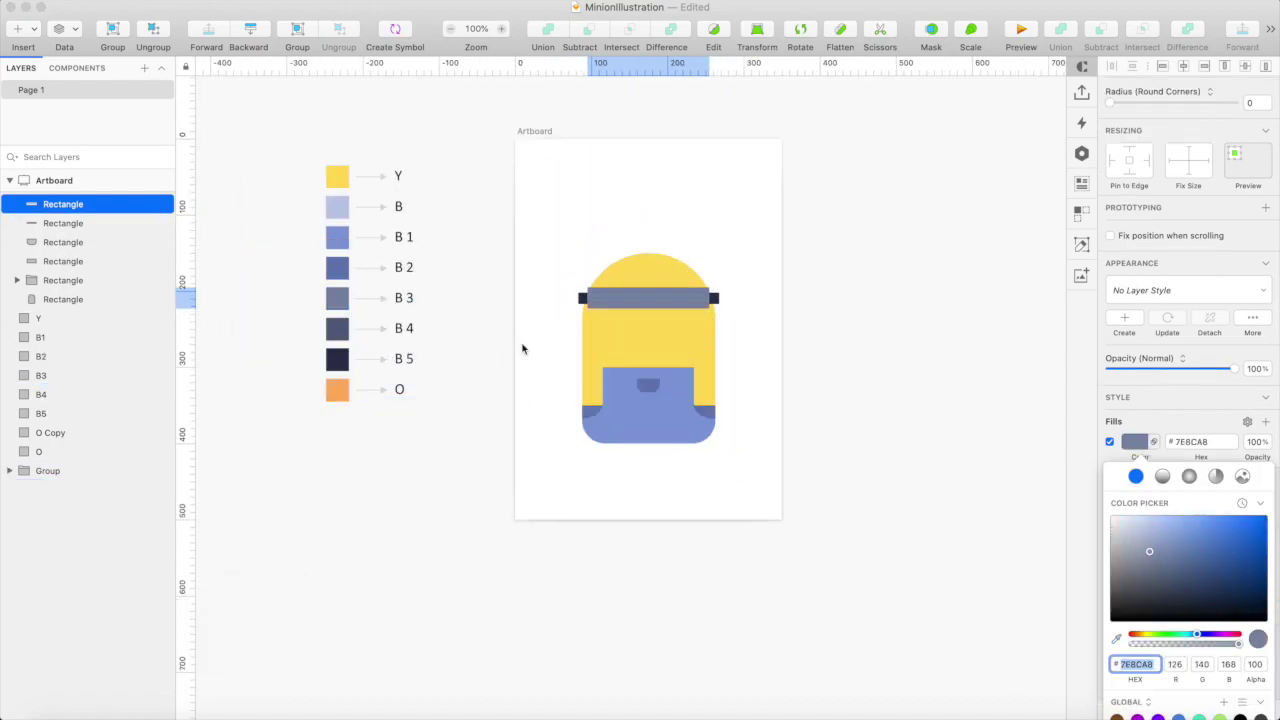
Draw a thin horizontal stripe about 160 wide along the middle of the grey-blue strap
key(super+plus)
key(Escape)
key(r)
drag(544, 193, 787, 199)
Fill the thin strap stripe with the B4 swatch colour, nudging it down slightly, and save the document
click(1134, 441)
click(1116, 638)
key(super+minus)
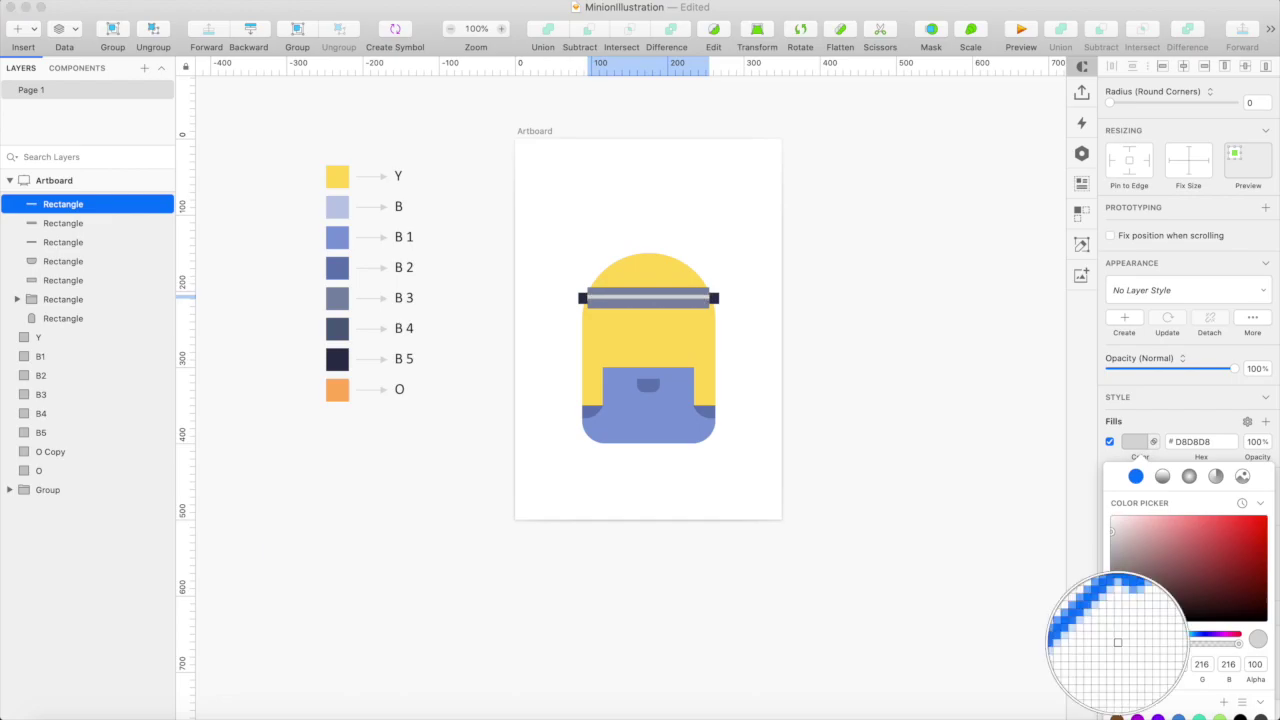
click(340, 330)
key(super+plus)
key(Down)
key(Escape)
key(super+s)
click(848, 167)
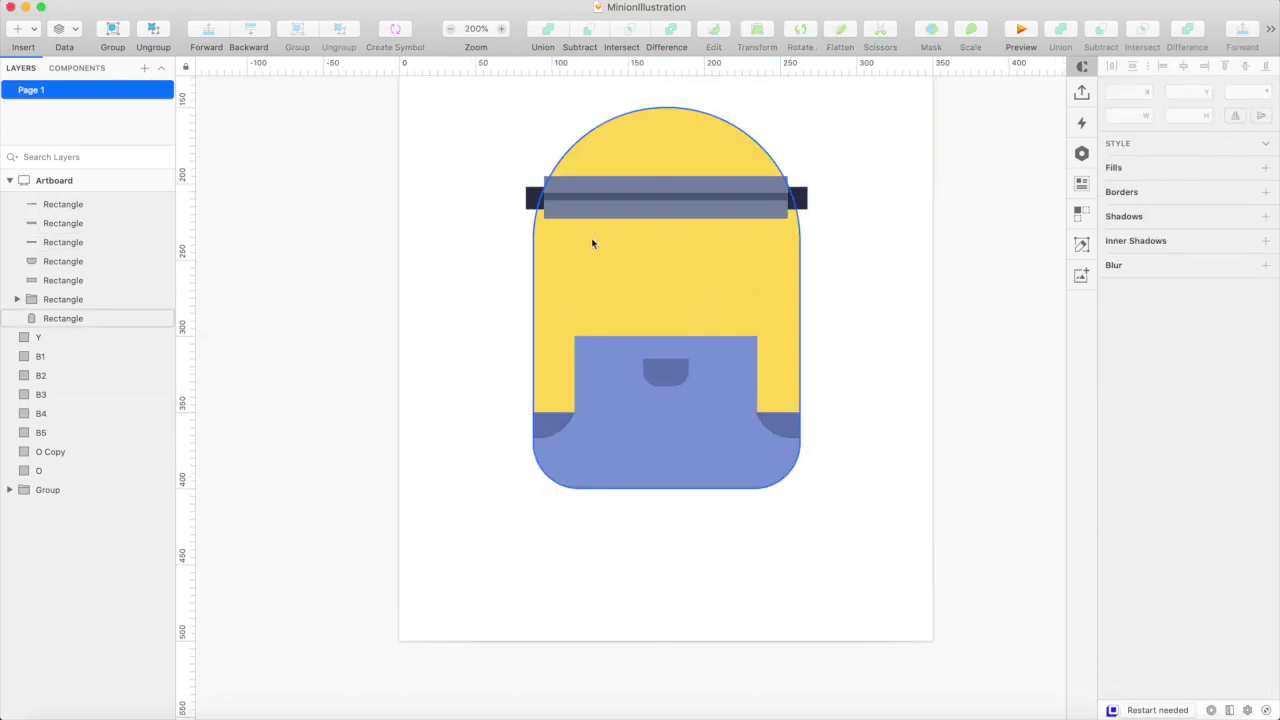
Draw a 75 × 75 circle over the left half of the strap, positioned at X 109, Y 173
key(o)
drag(572, 157, 689, 272)
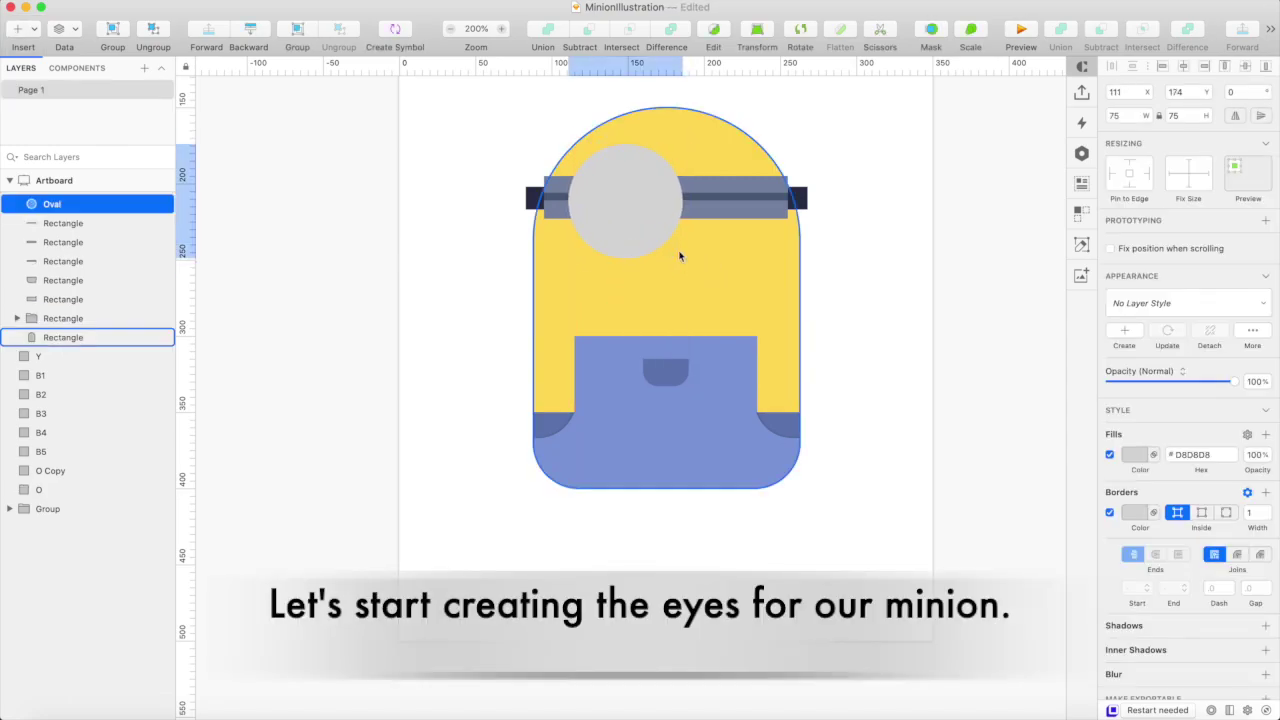
key(Left)
key(Left)
key(Up)
Turn off the circle's fill and set its border width to 10
click(1110, 512)
click(1110, 455)
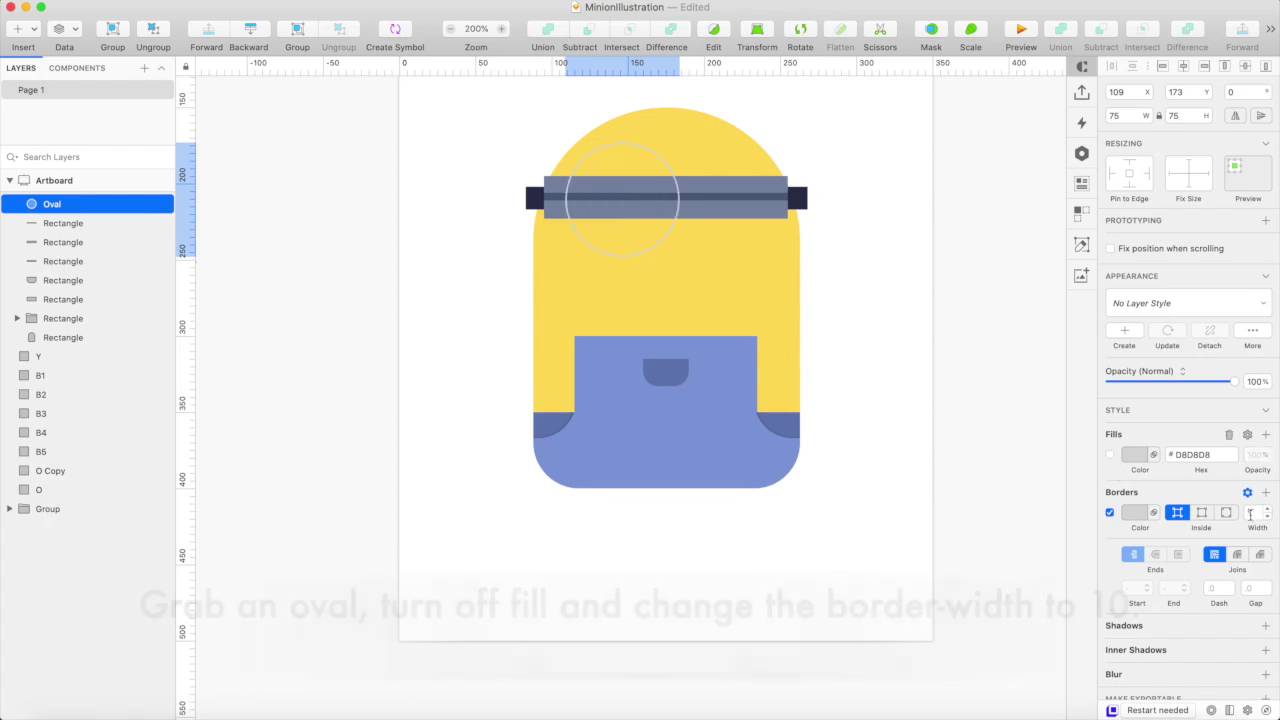
click(1255, 512)
text(10)
key(Tab)
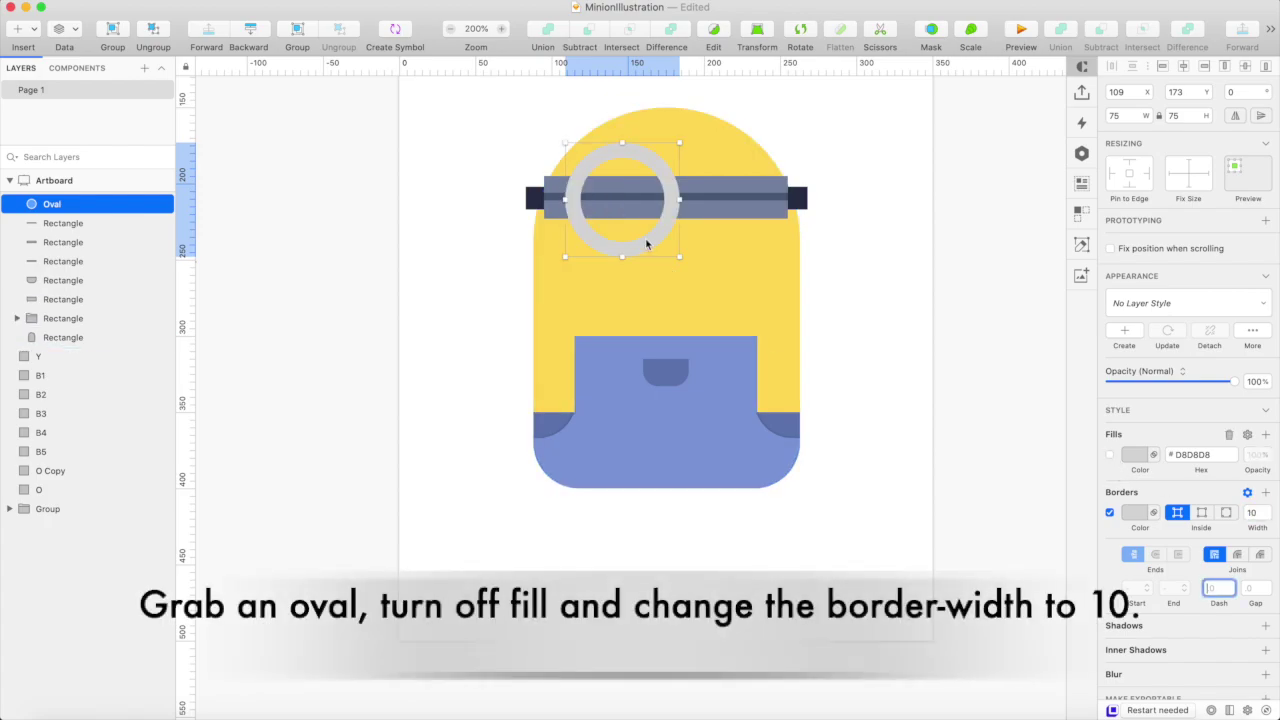
Colour the ring's border with the B swatch colour #BDC9E5
click(1136, 514)
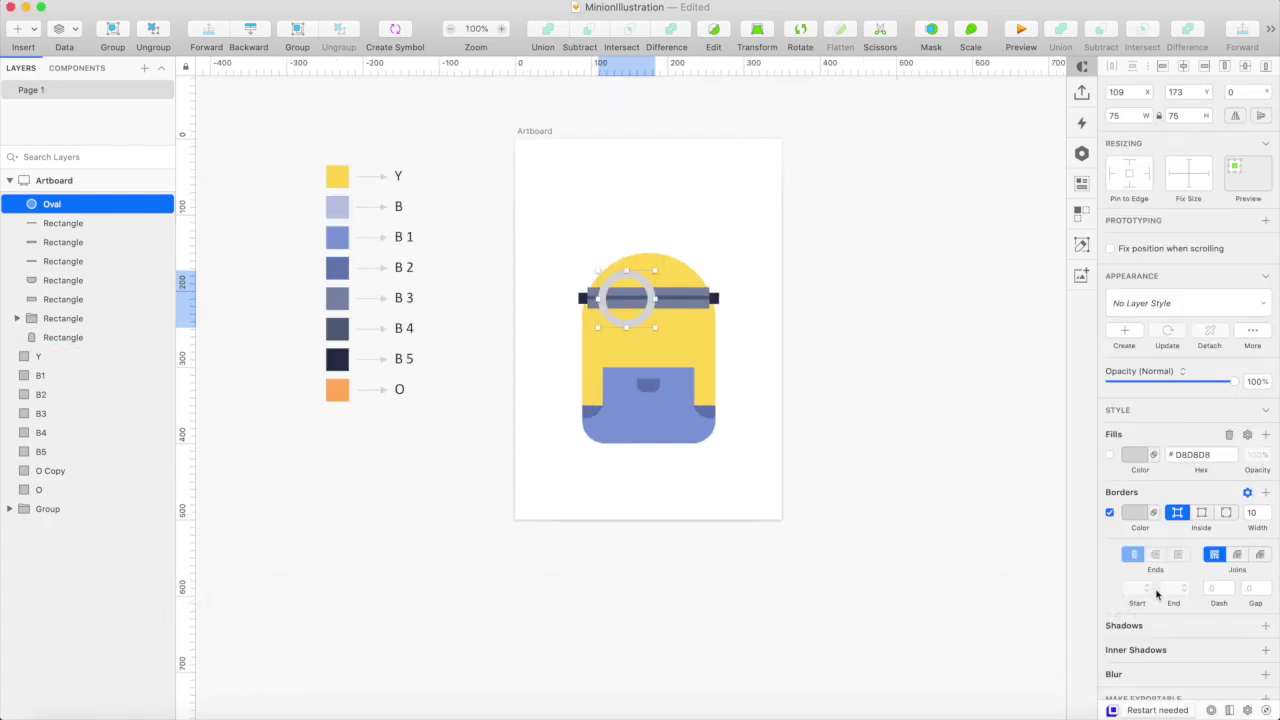
click(1134, 442)
click(1118, 641)
click(337, 206)
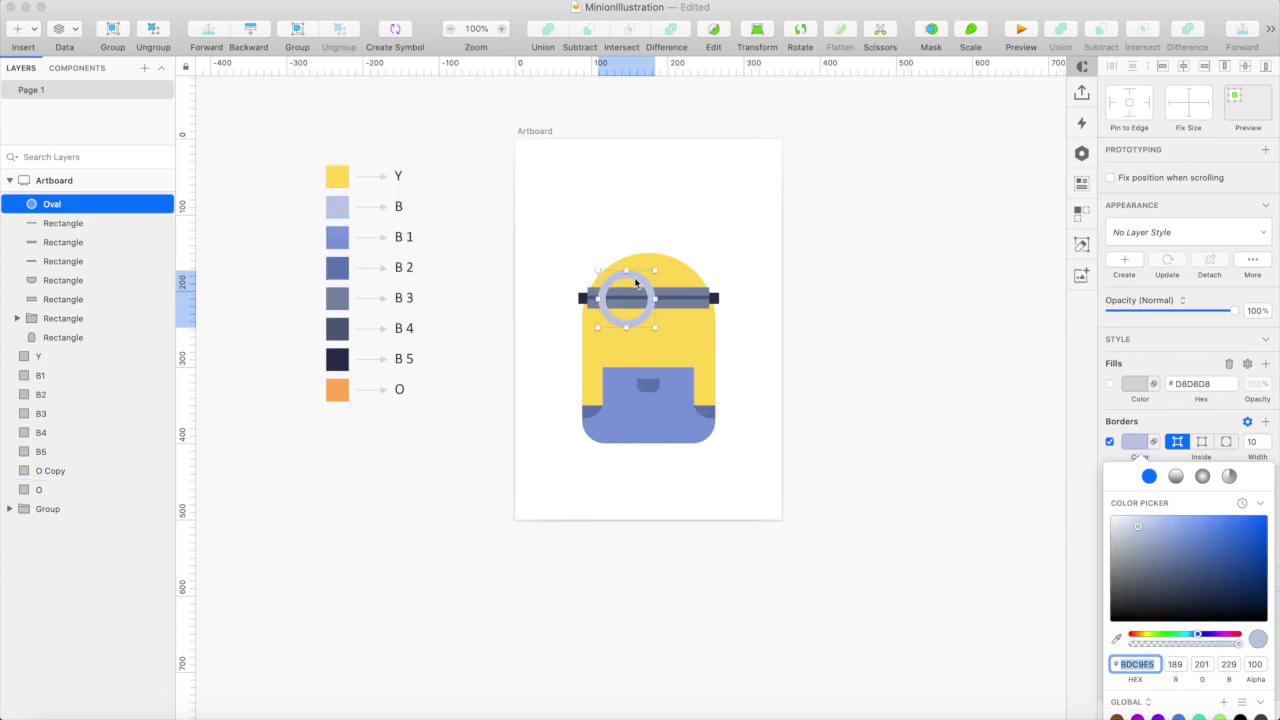
Duplicate the ring and scale the copy to 75% from its centre
key(super+d)
click(968, 32)
text(75)
key(Tab)
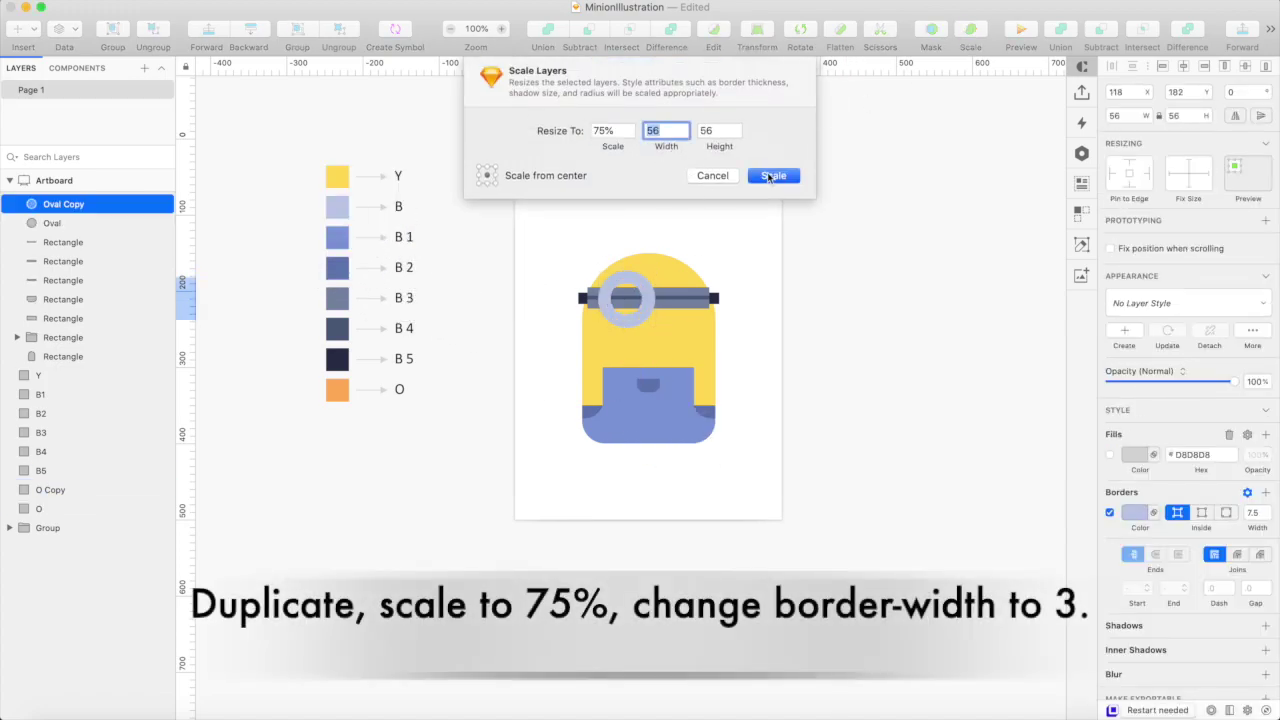
key(Return)
Give the inner ring a border of width 3 in the B3 swatch colour and turn on its fill
click(1136, 514)
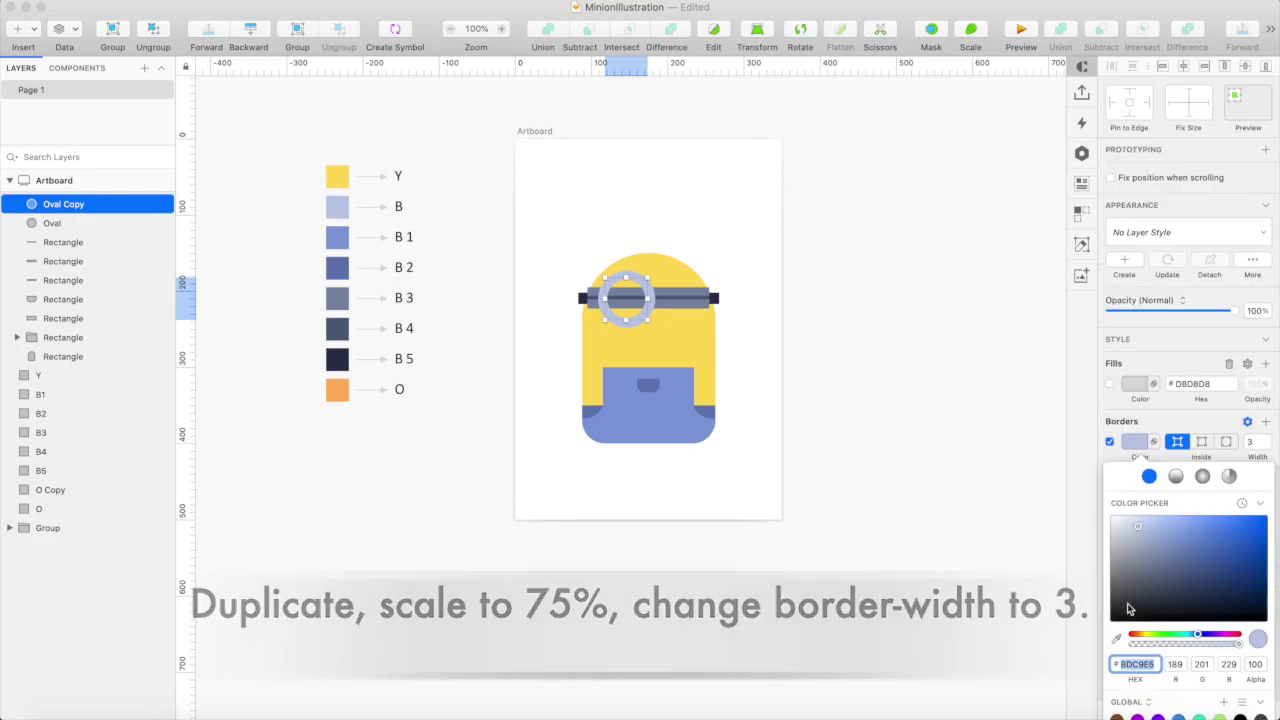
click(1117, 638)
click(339, 302)
click(494, 438)
click(1110, 455)
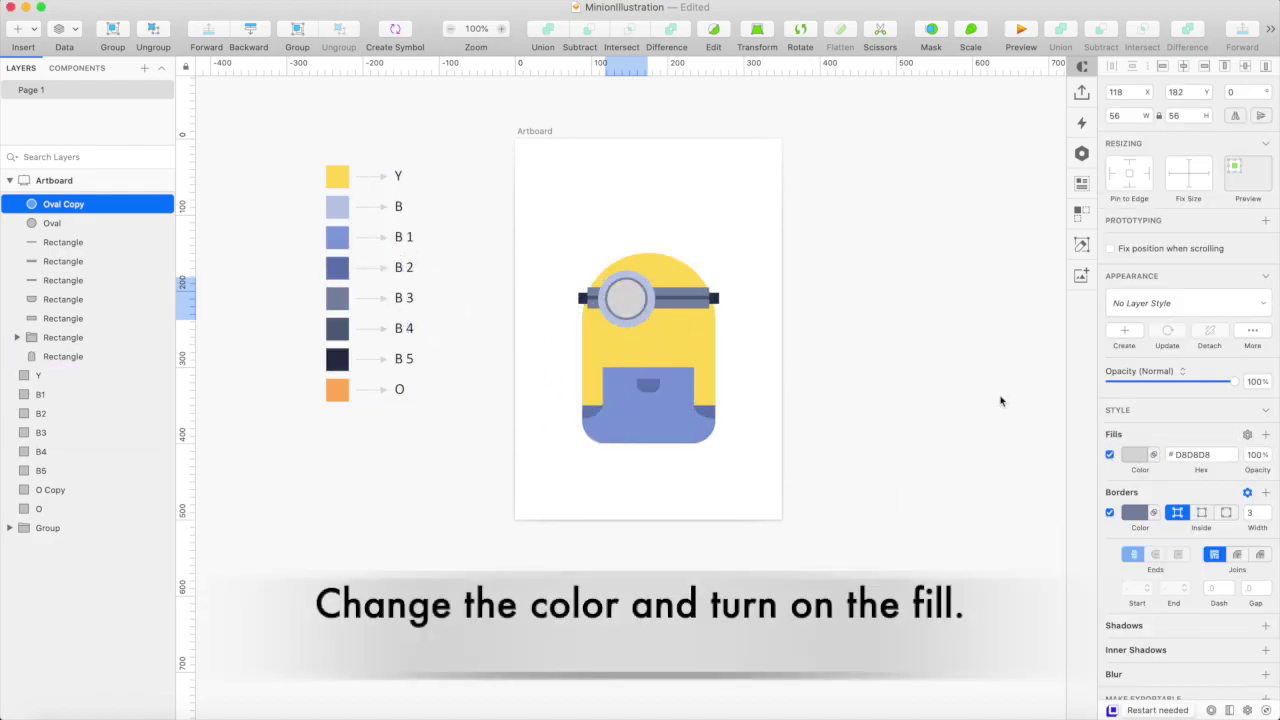
Draw an oval inside the lens ring, set its size to 47 × 43 without a border, and fill it white #FFFFFF
key(super+plus)
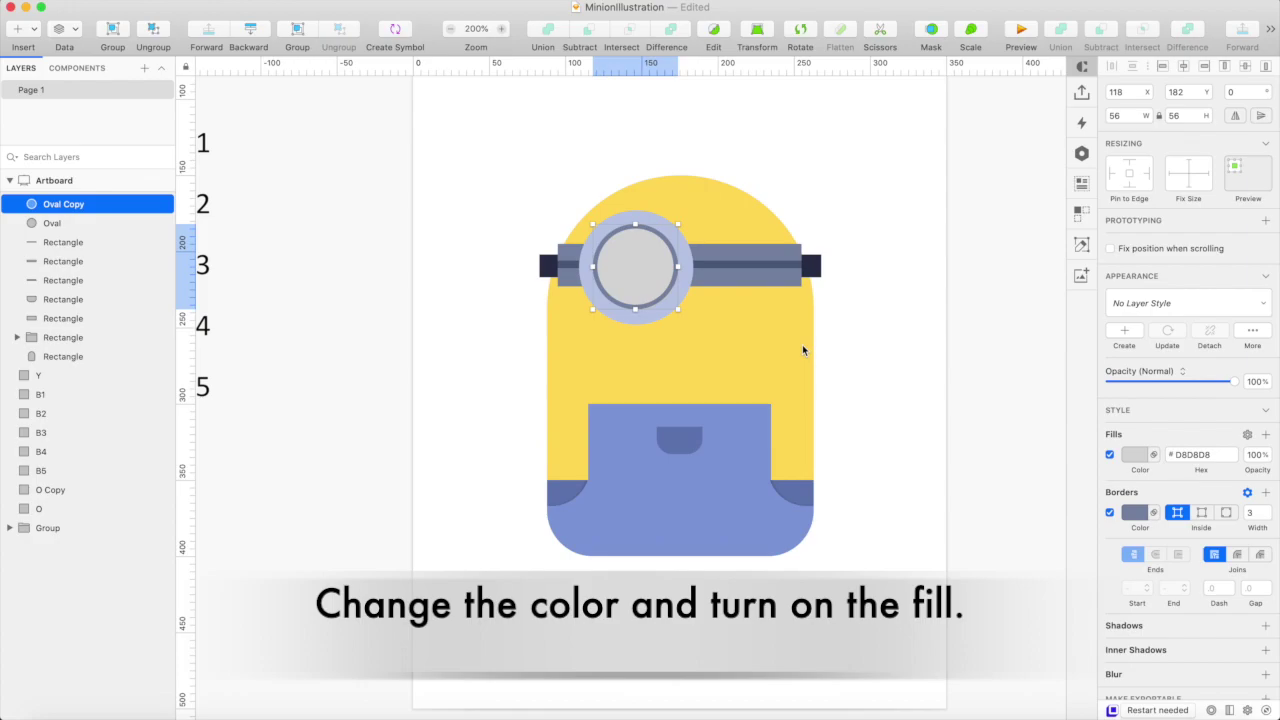
key(o)
drag(594, 229, 673, 300)
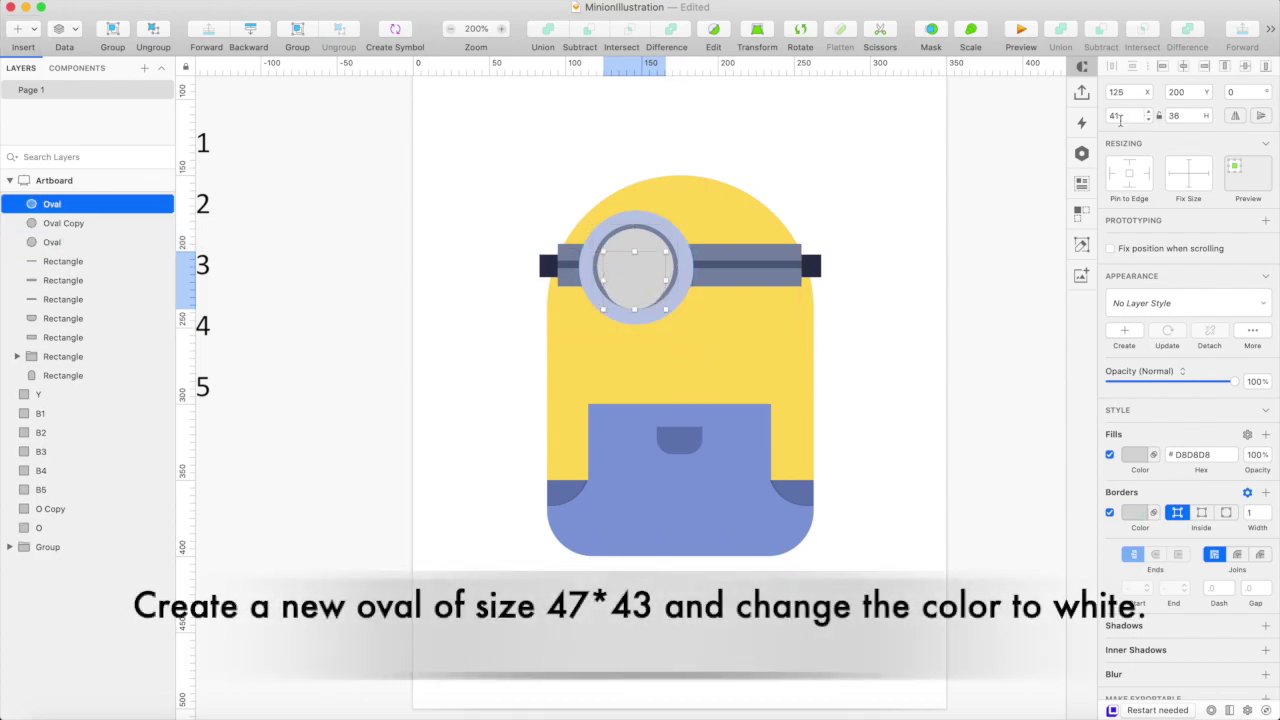
click(1133, 455)
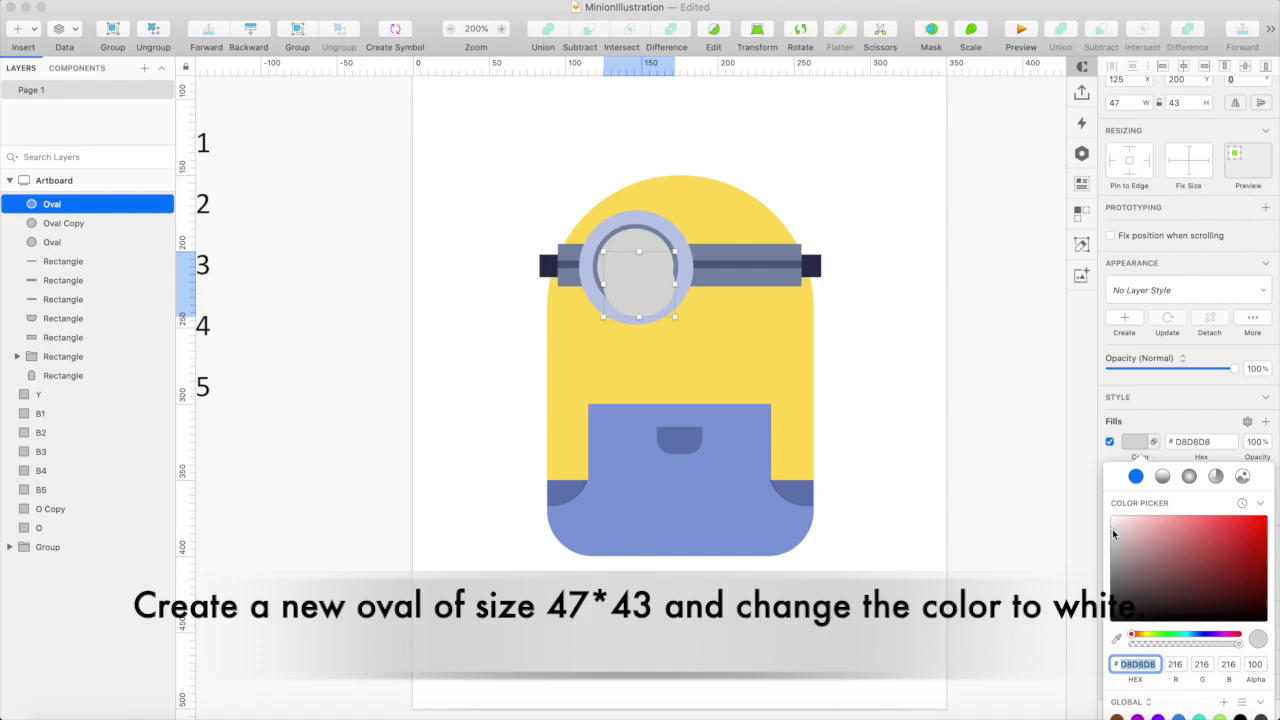
drag(1114, 533, 1108, 512)
Nudge the white oval up and left to X 122, Y 192 so it sits inside the ring
click(641, 298)
key(shift+Up)
key(Down)
key(Left)
key(Left)
key(Left)
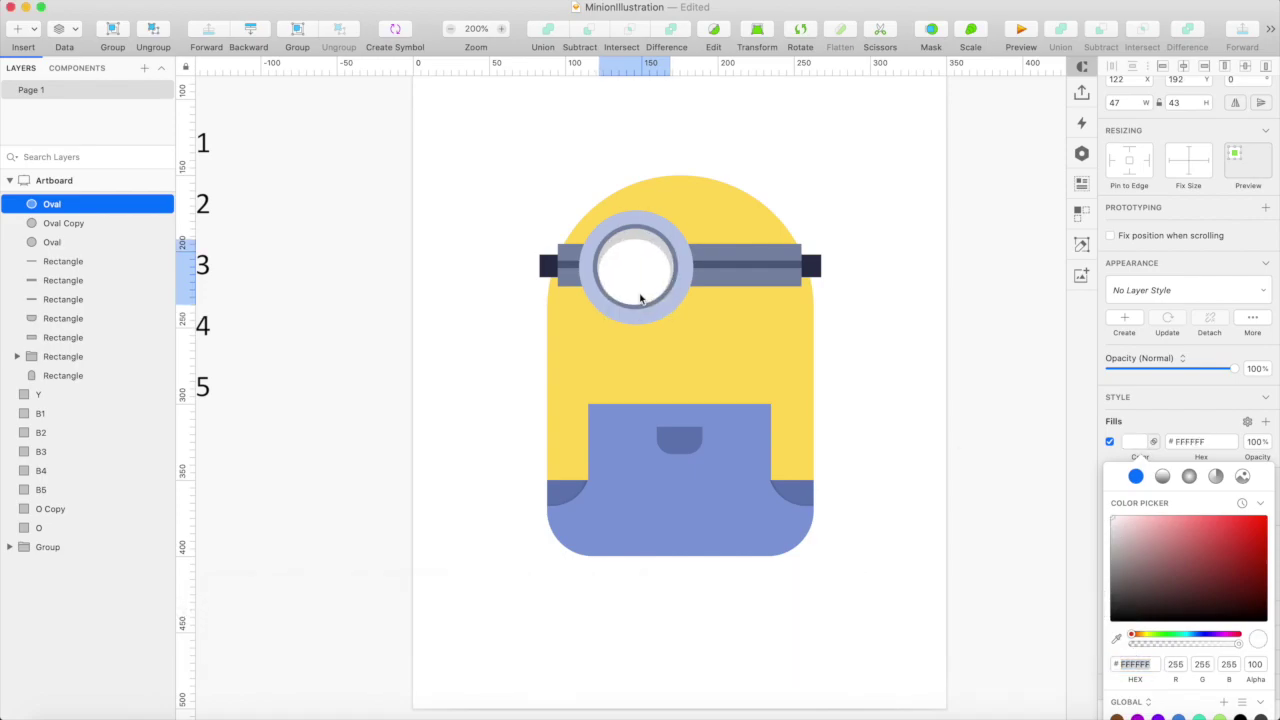
click(517, 306)
click(526, 306)
Draw a borderless 15 × 15 pupil on the white oval and fill it with #2B324A sampled from the strap's dark end
click(640, 266)
key(o)
drag(636, 255, 660, 278)
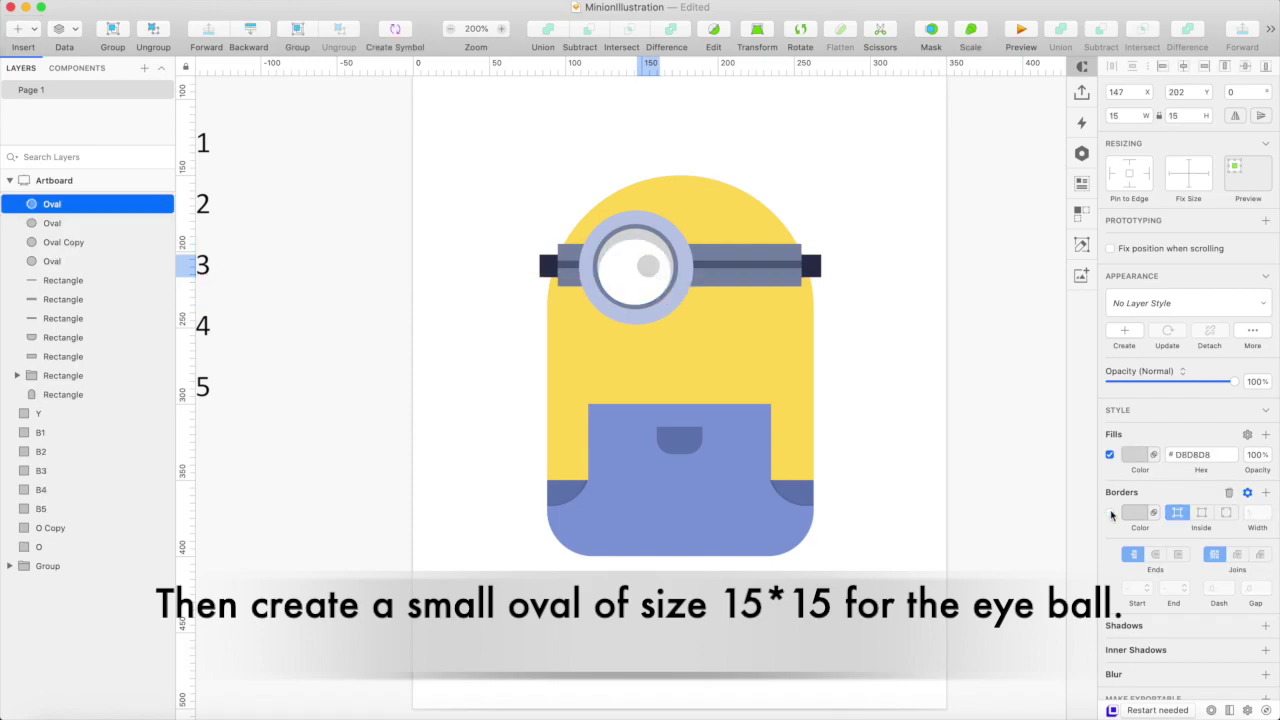
click(1135, 458)
click(1116, 638)
click(810, 262)
click(842, 268)
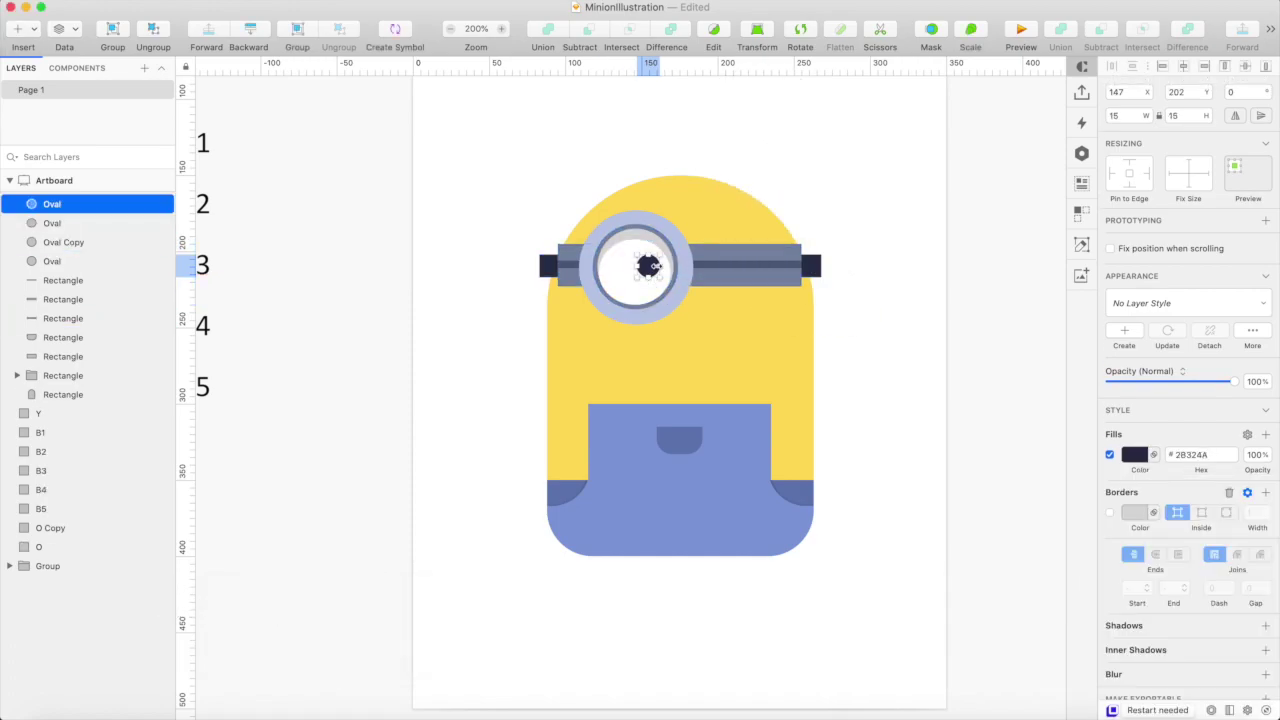
click(854, 189)
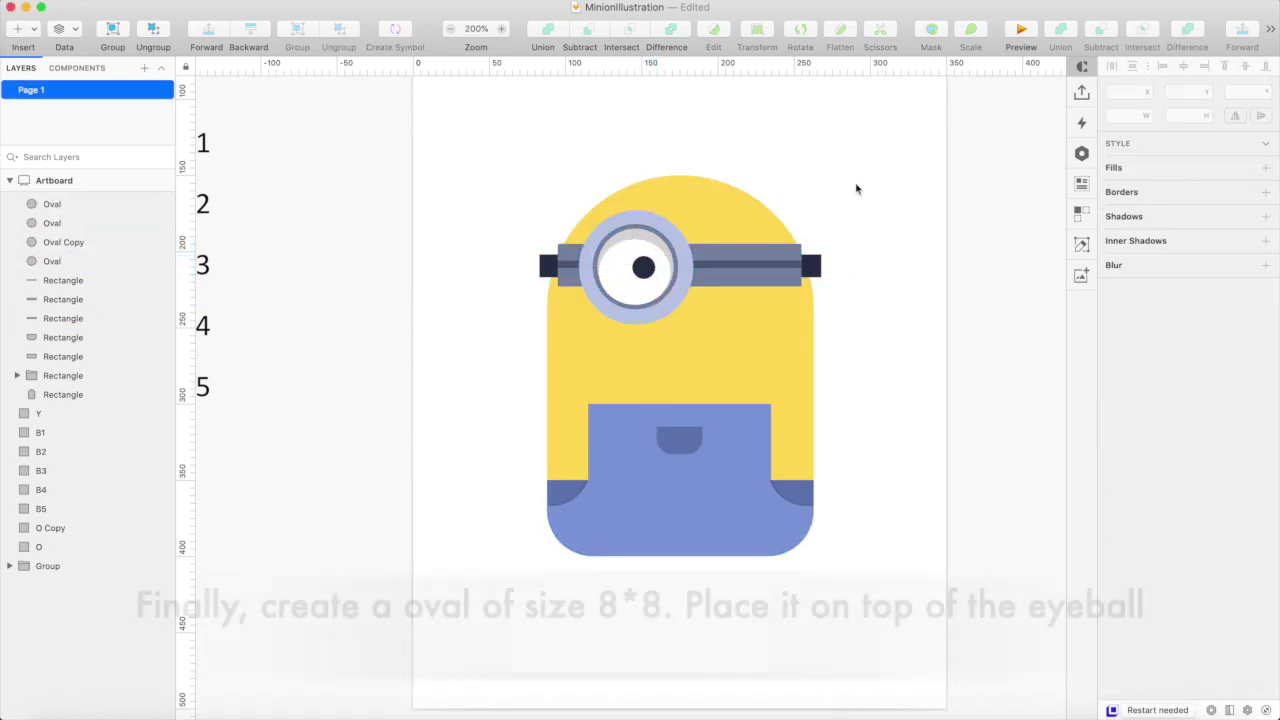
Draw a borderless 8 × 8 oval at the pupil's upper-right edge and fill it white as a highlight
key(o)
drag(660, 269, 660, 269)
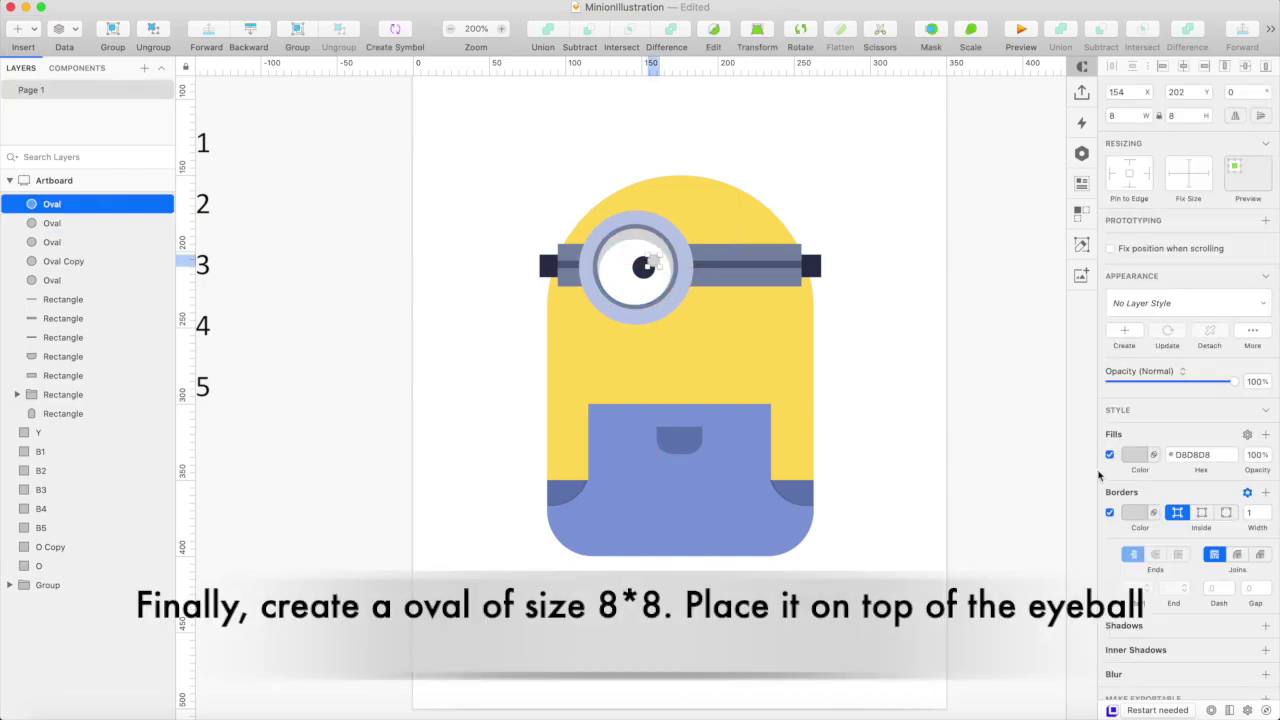
click(1137, 456)
click(901, 355)
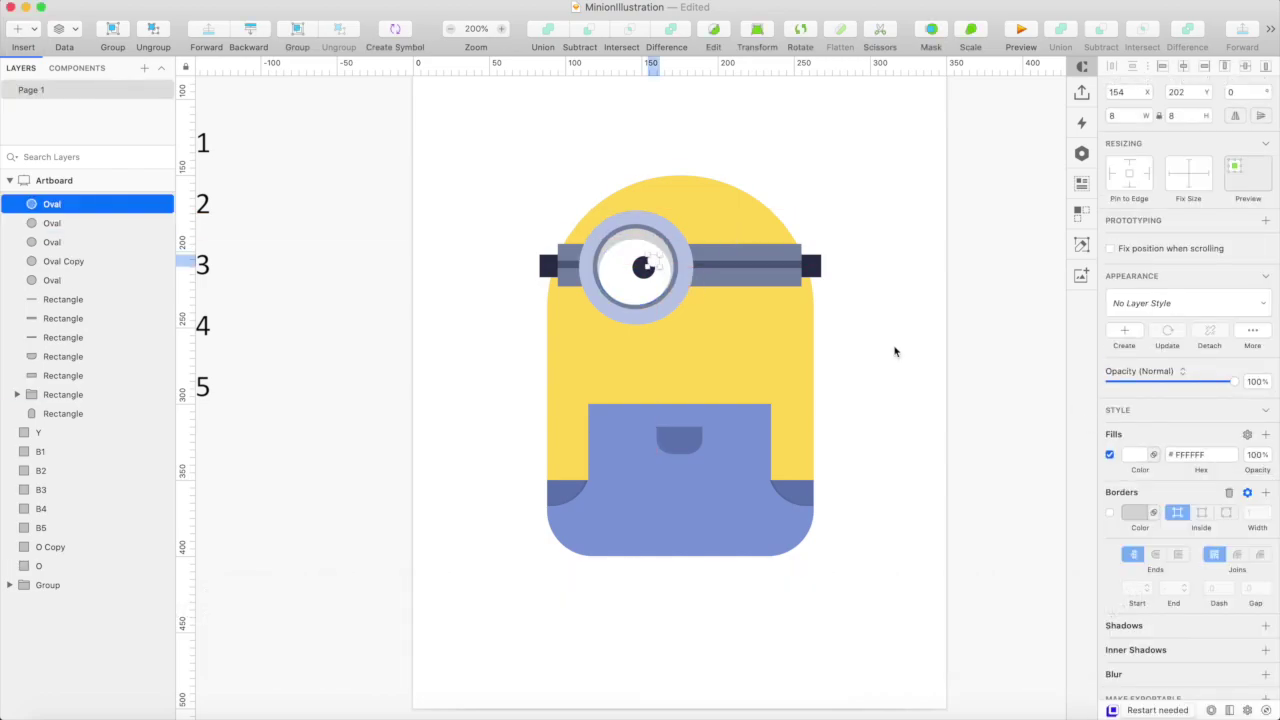
click(901, 355)
Group all the ovals of the eye and name the group LeftEye
click(60, 281)
shift+click(60, 204)
key(super+g)
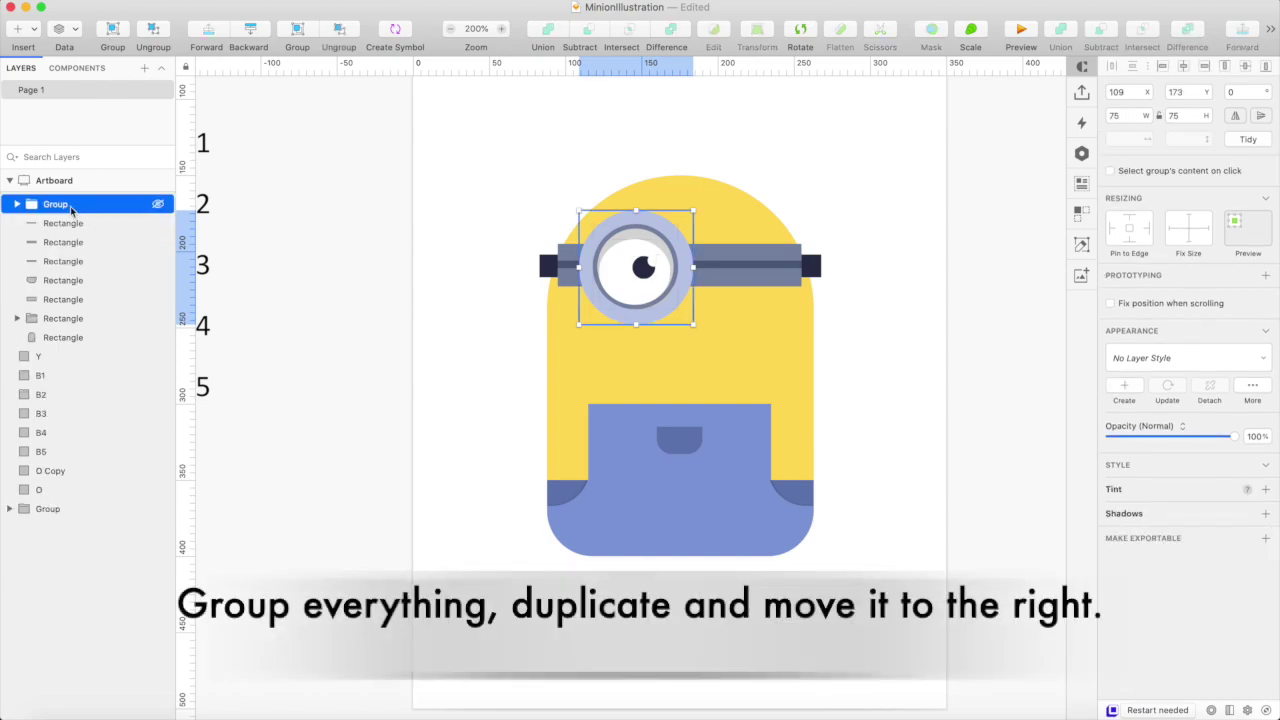
double_click(56, 204)
Duplicate the LeftEye group and move the copy 70 px to the right
key(super+d)
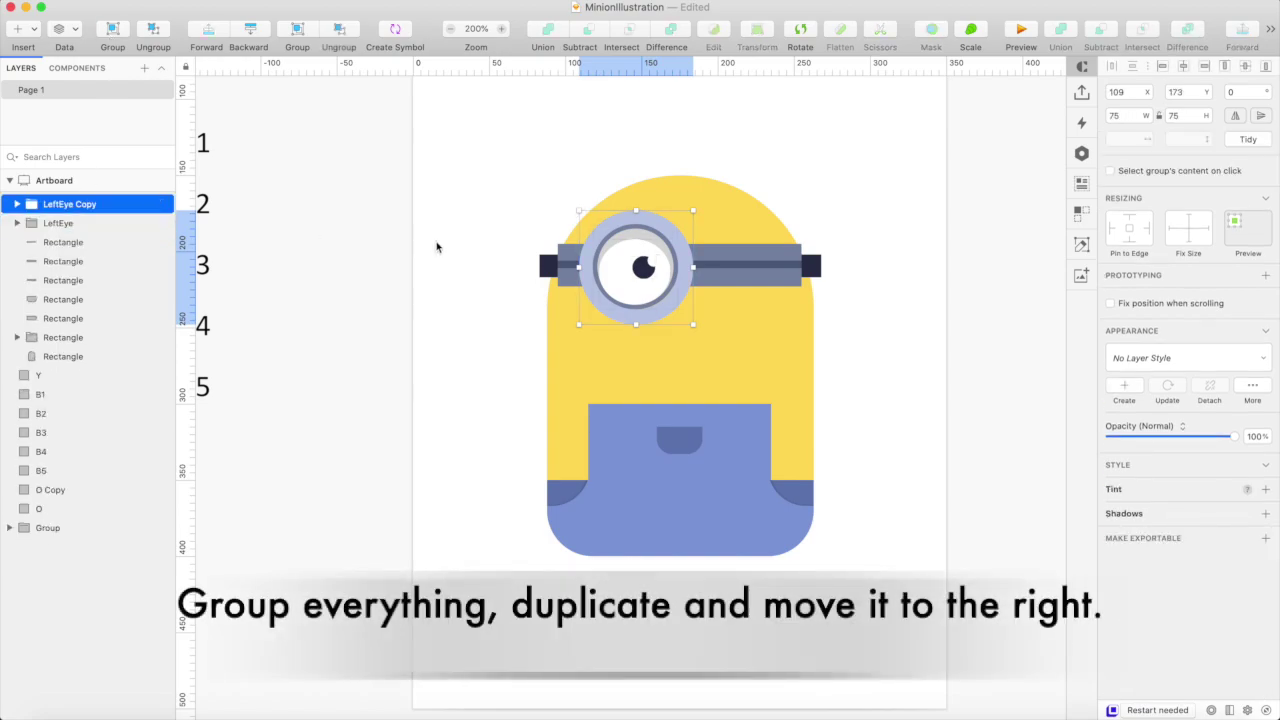
key(shift+Right)
key(shift+Right)
key(shift+Right)
key(shift+Right)
key(shift+Right)
key(shift+Right)
key(shift+Right)
Shift both eye groups together 6 px to the left to centre them on the face
click(612, 232)
shift+click(613, 233)
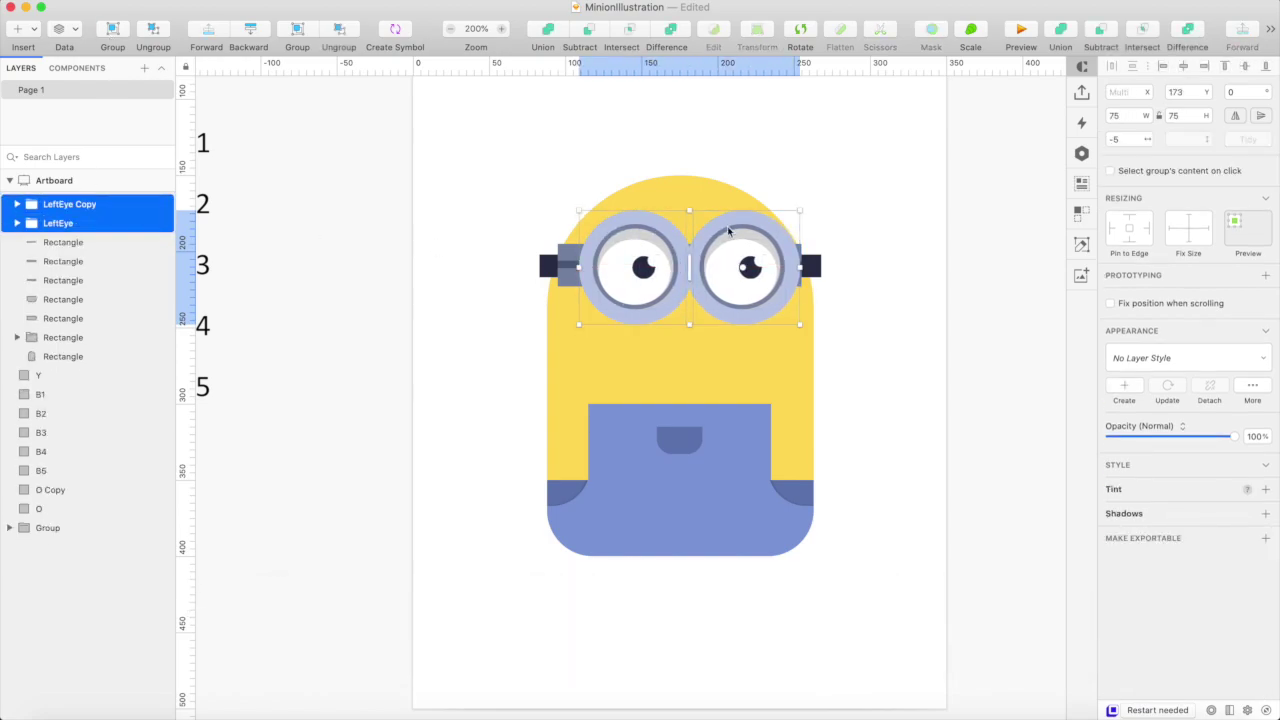
key(Left)
key(Left)
key(Left)
key(Left)
key(Left)
key(Left)
click(867, 249)
Draw a thin vertical rectangle beside the body, set its size to 10 × 75, and turn off its border
key(super+0)
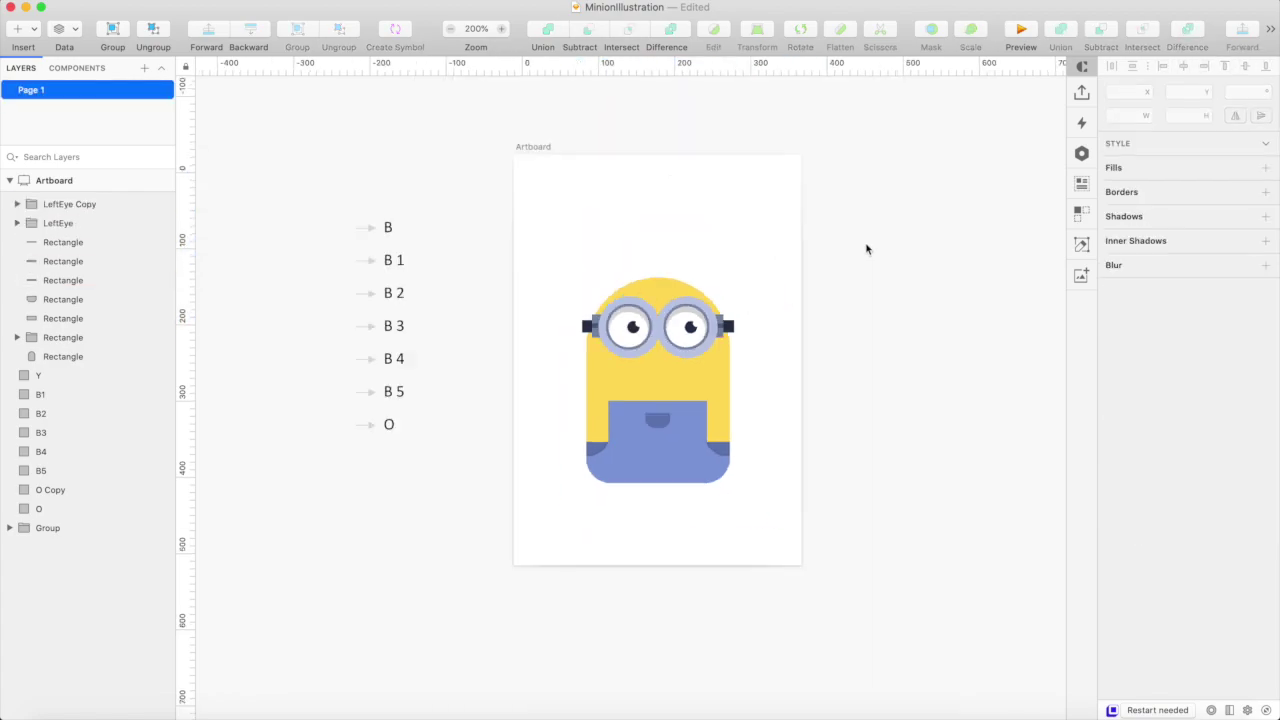
key(r)
drag(544, 351, 554, 424)
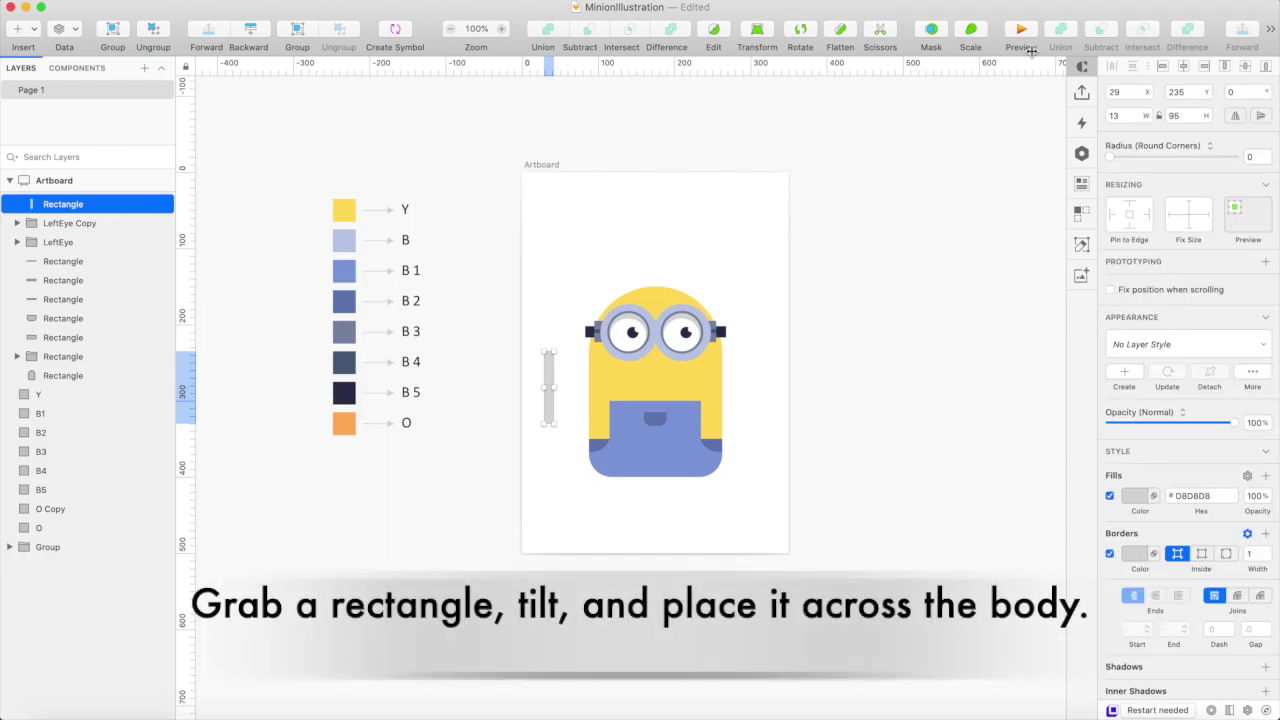
key(super+plus)
click(1110, 554)
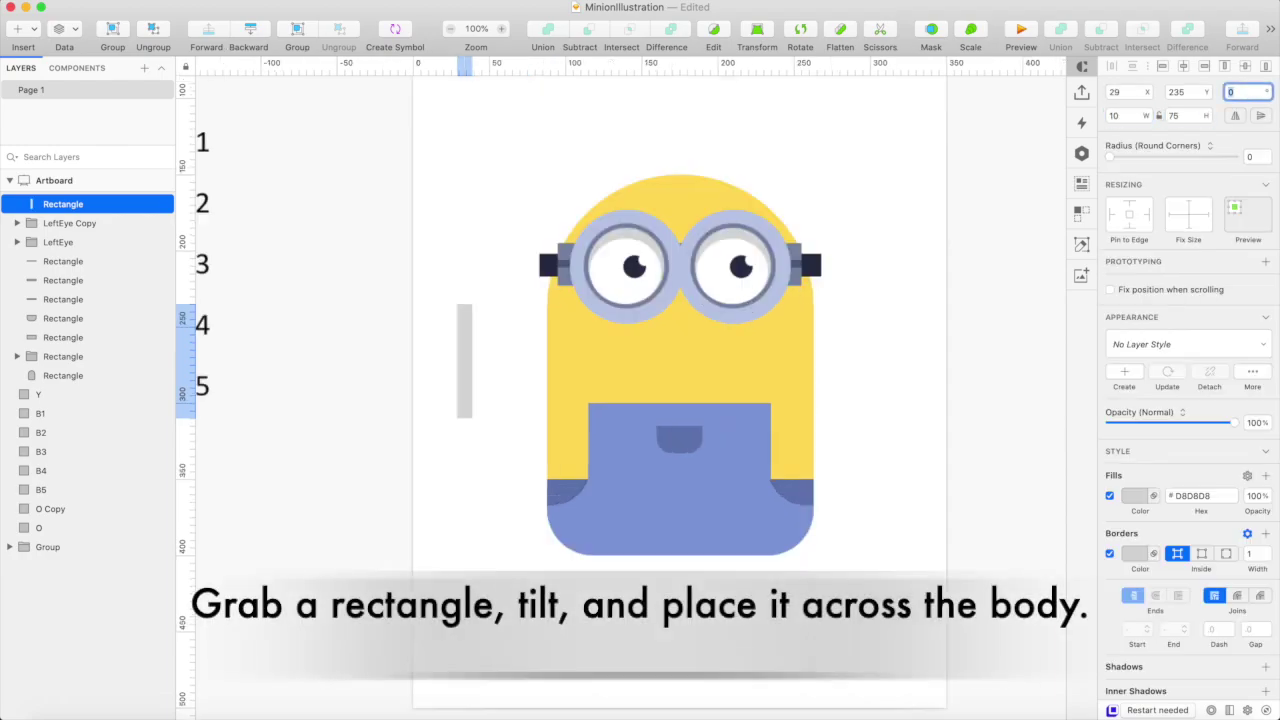
Rotate the thin rectangle to -47° and place it from the body's left edge onto the dress's upper-left corner
drag(469, 371, 510, 376)
click(808, 37)
drag(522, 432, 560, 398)
drag(509, 364, 579, 377)
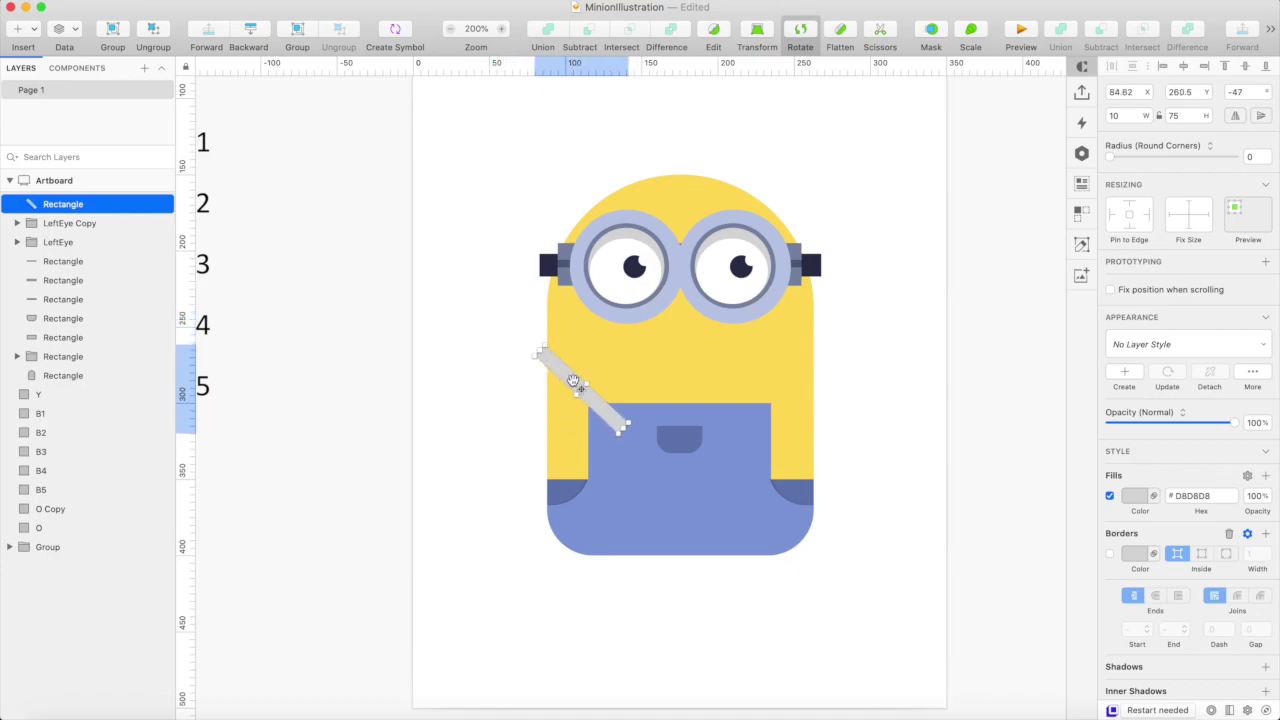
Edit the strap's outer corner points so its end lines up with the body's left edge
double_click(545, 362)
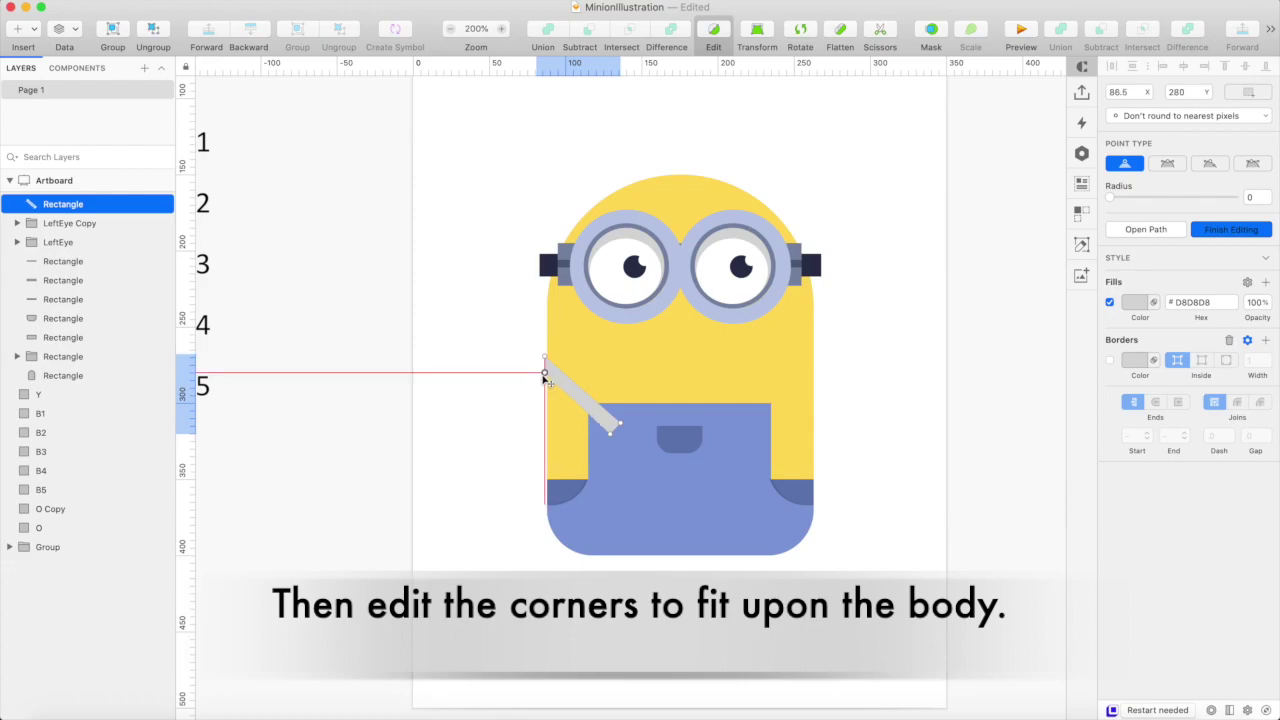
click(521, 411)
click(529, 408)
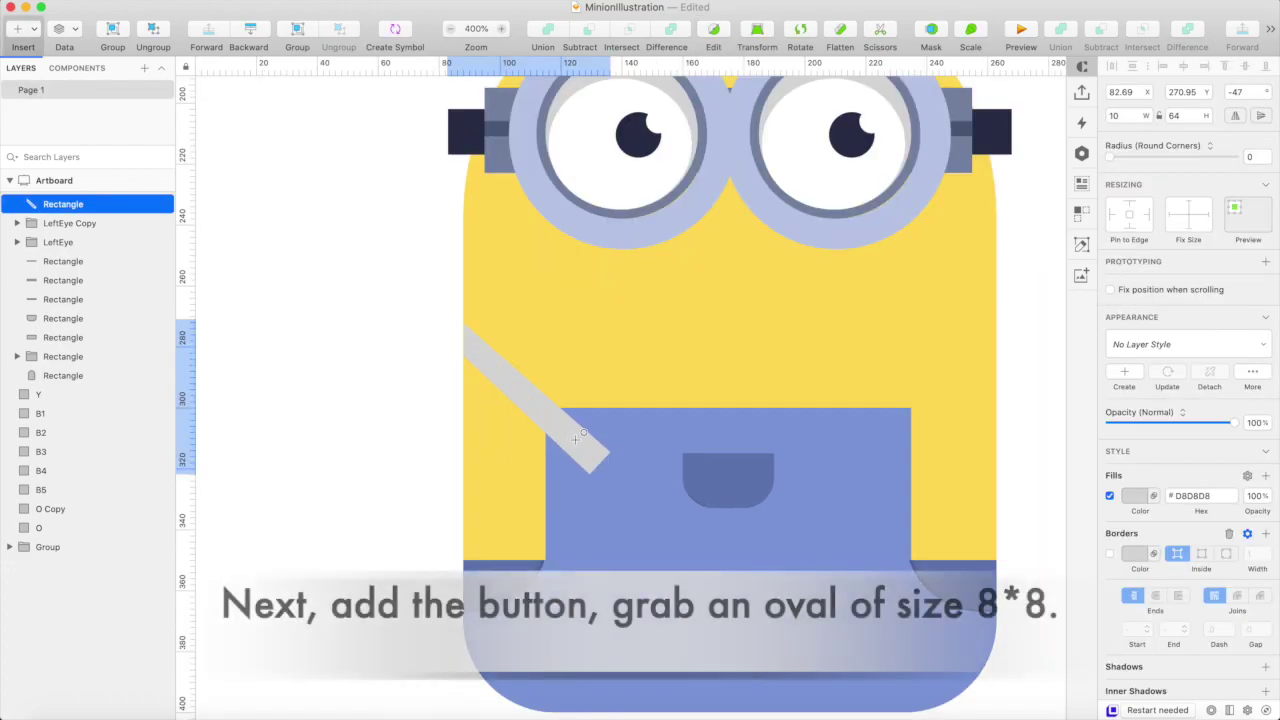
Draw a borderless 8 × 8 oval button on the strap's lower end and fill it with the pupil's dark colour
drag(576, 438, 598, 461)
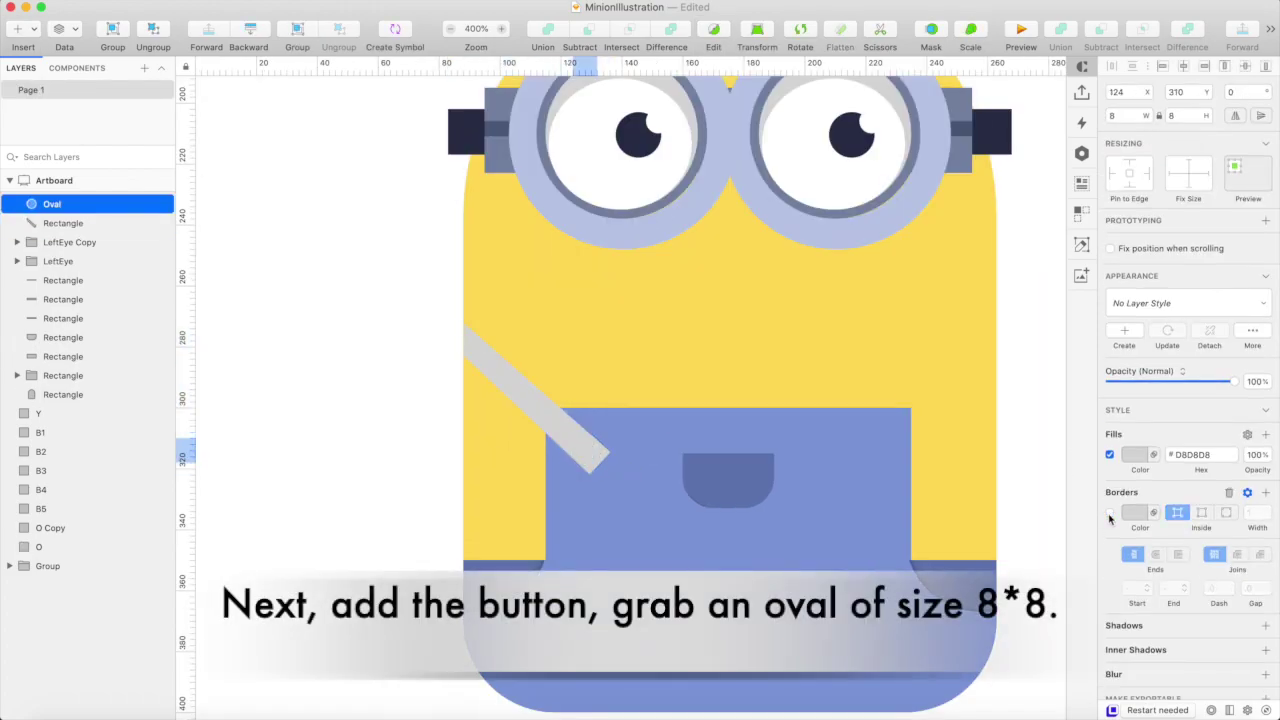
click(1135, 454)
click(1113, 615)
click(855, 145)
Fill the shoulder strap with #667EB2 sampled from the dress's dark side corner
click(506, 393)
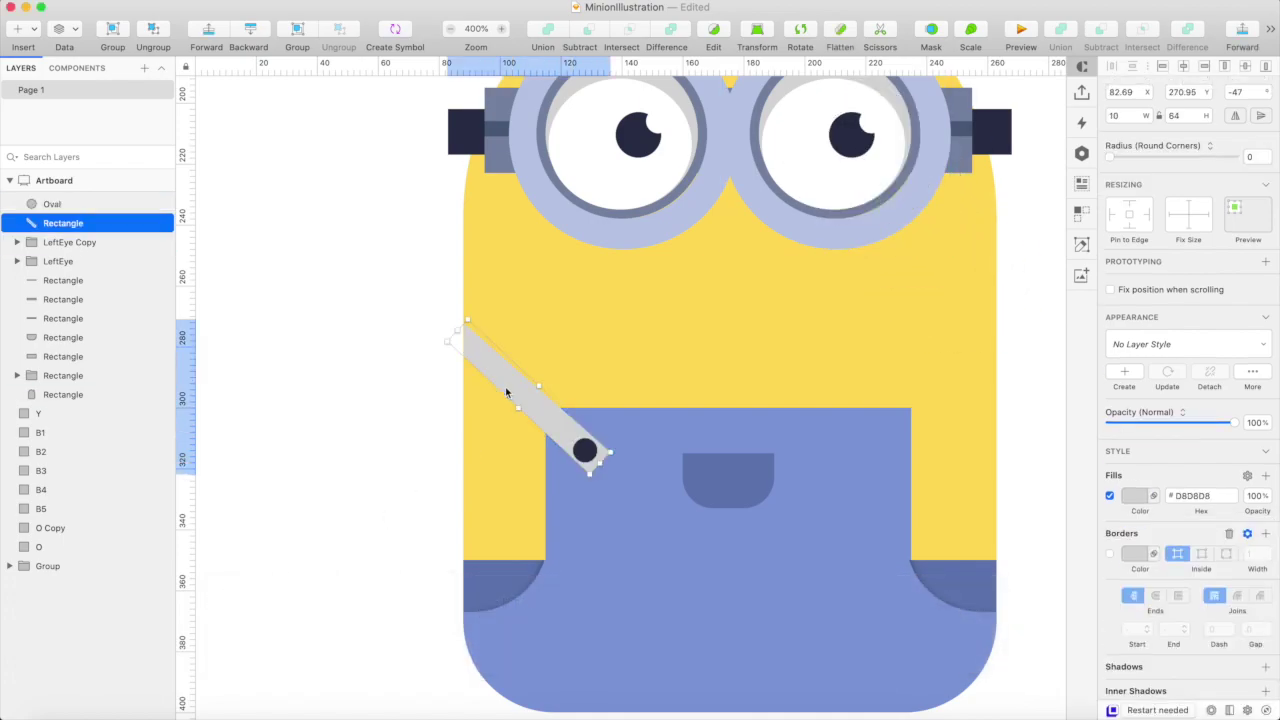
click(1136, 497)
click(1110, 638)
click(949, 579)
click(1025, 507)
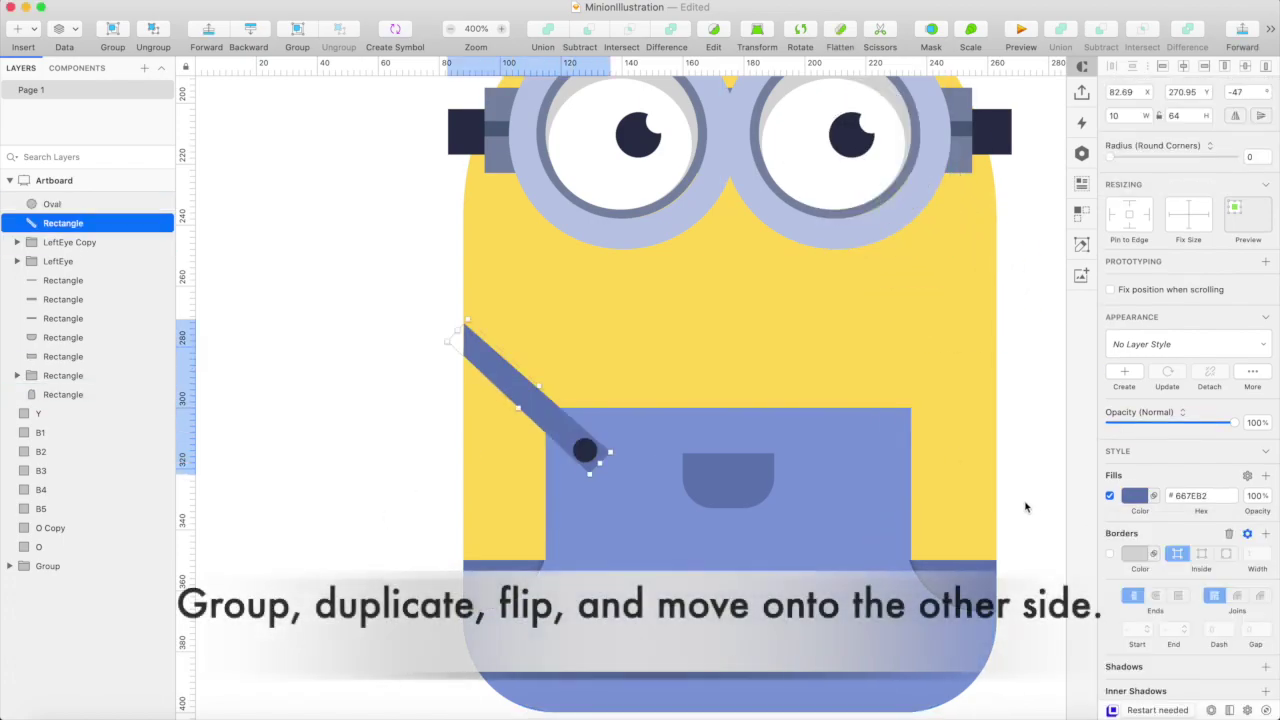
Group the strap with its button and name the group ShoulderStrapLeft
shift+click(80, 204)
key(super+g)
double_click(80, 204)
text(S)
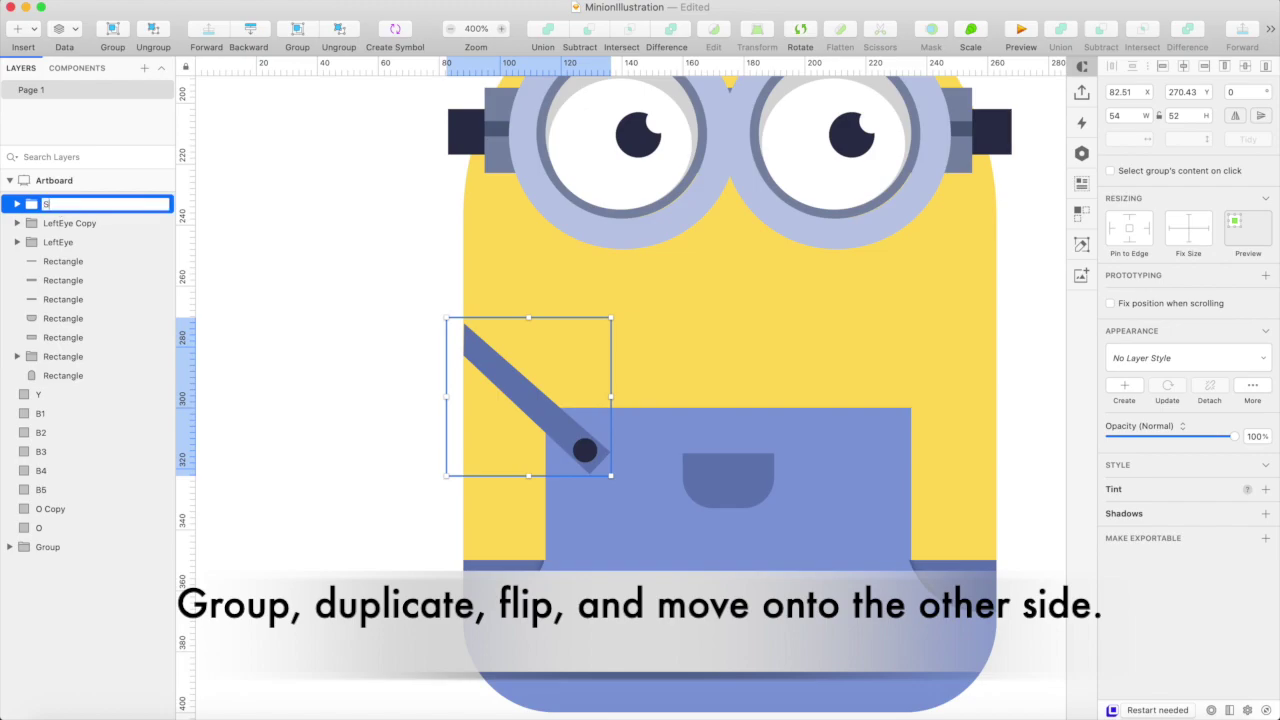
Copy the ShoulderStrapLeft group to the body's right side and flip the copy horizontally
drag(530, 395, 932, 395)
click(1235, 117)
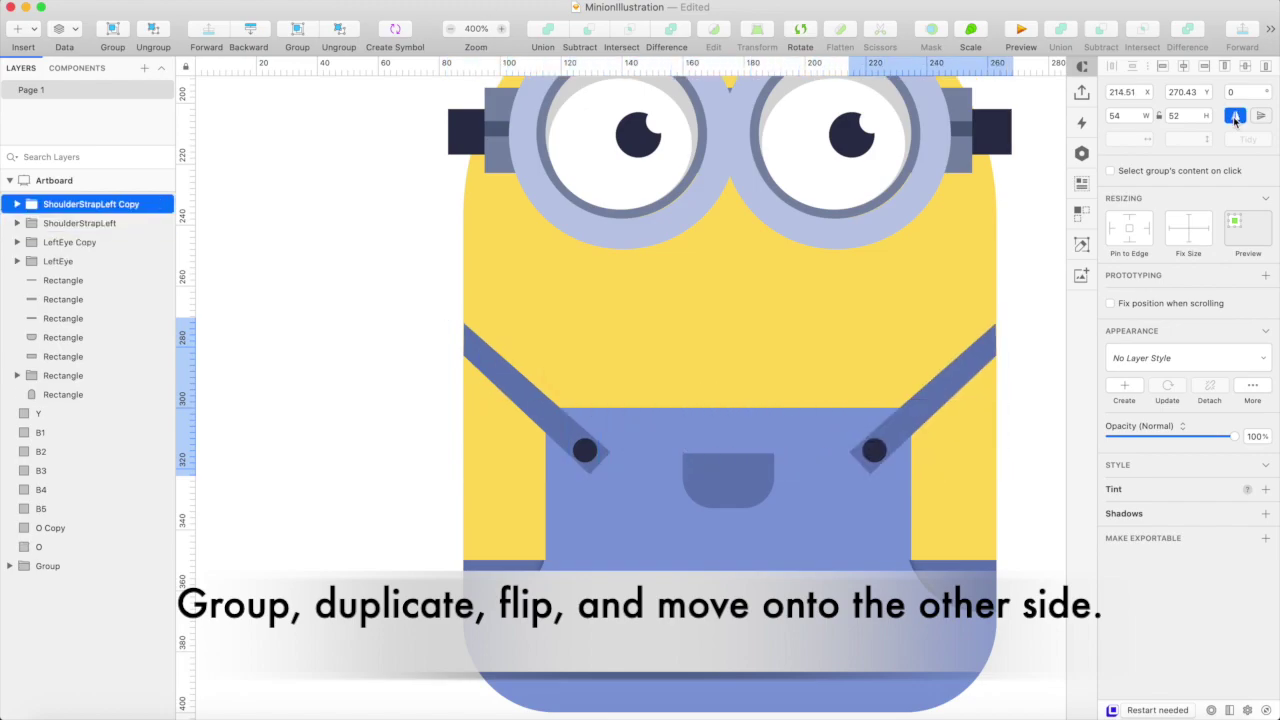
click(1049, 297)
Draw a borderless vertical rectangle beside the glasses, sized 7 × 62, and round its corners with radius 3.5
key(super+minus)
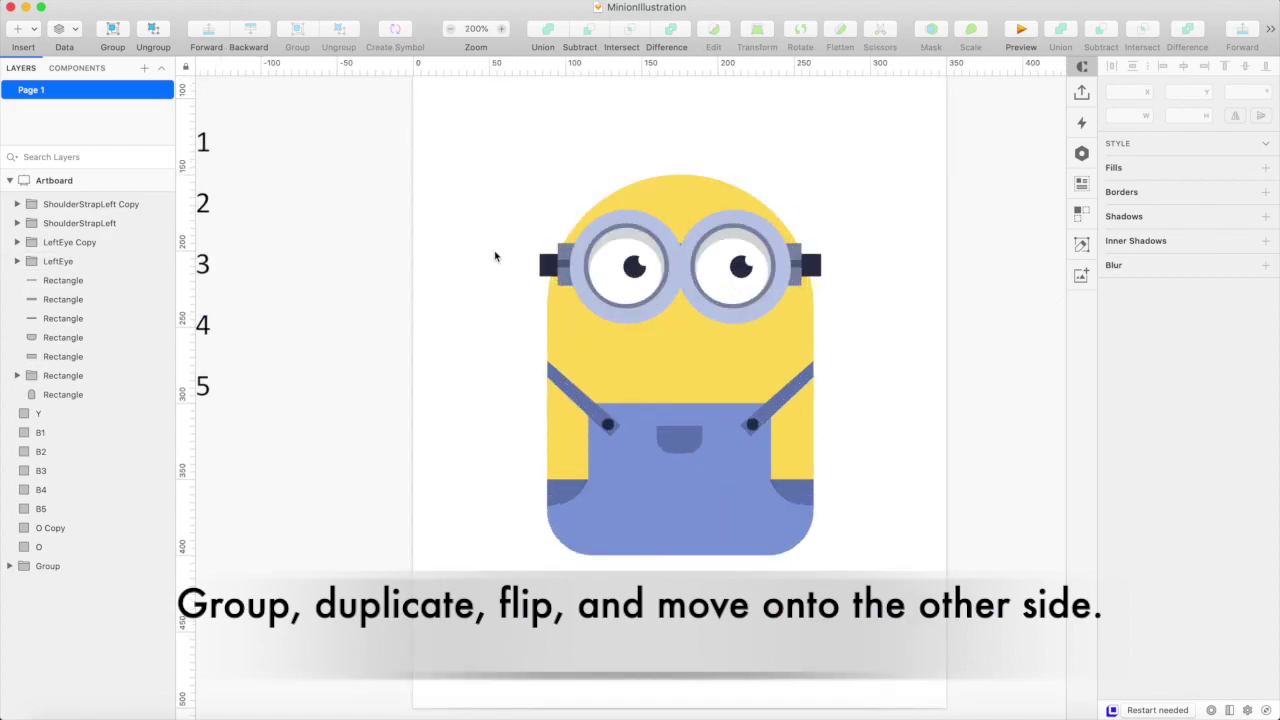
key(r)
drag(500, 236, 510, 315)
click(1117, 116)
key(Tab)
text(62)
key(Tab)
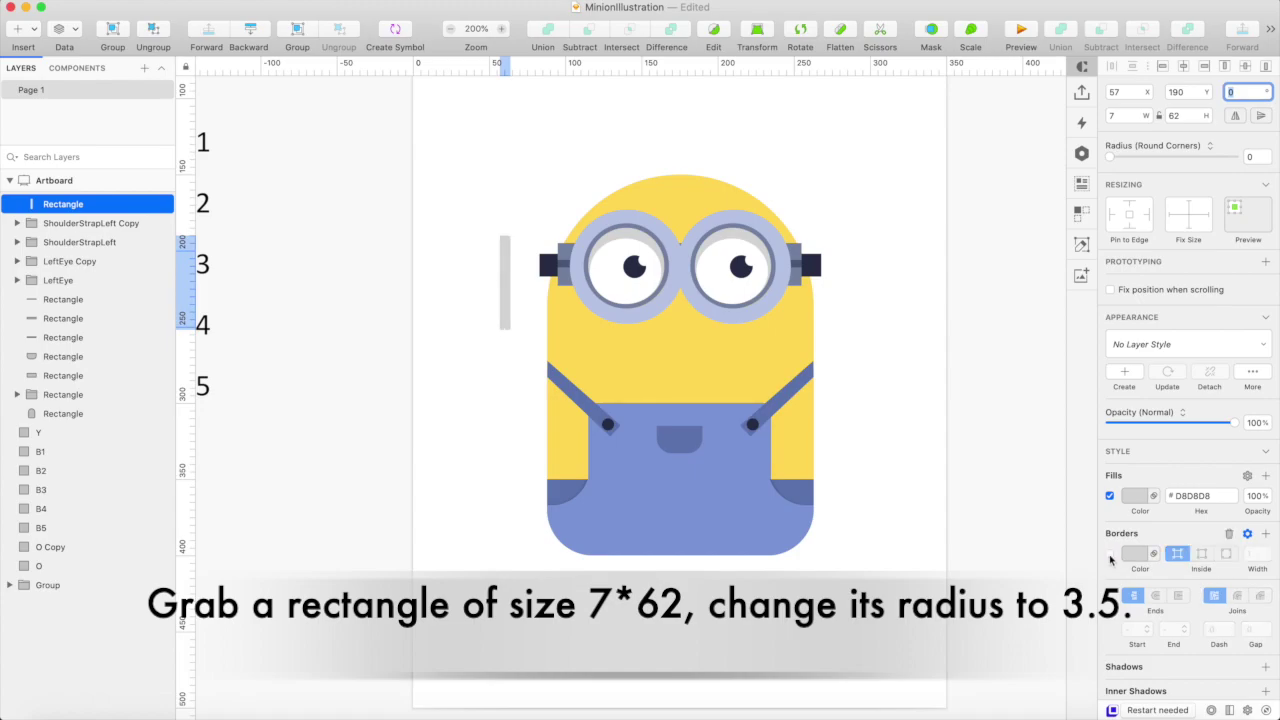
drag(1110, 157, 1235, 157)
Move the rounded bar onto the left lens's outer edge and send it behind the eye groups
drag(503, 309, 586, 295)
key(super+bracketleft)
key(super+bracketleft)
key(super+bracketleft)
key(super+bracketleft)
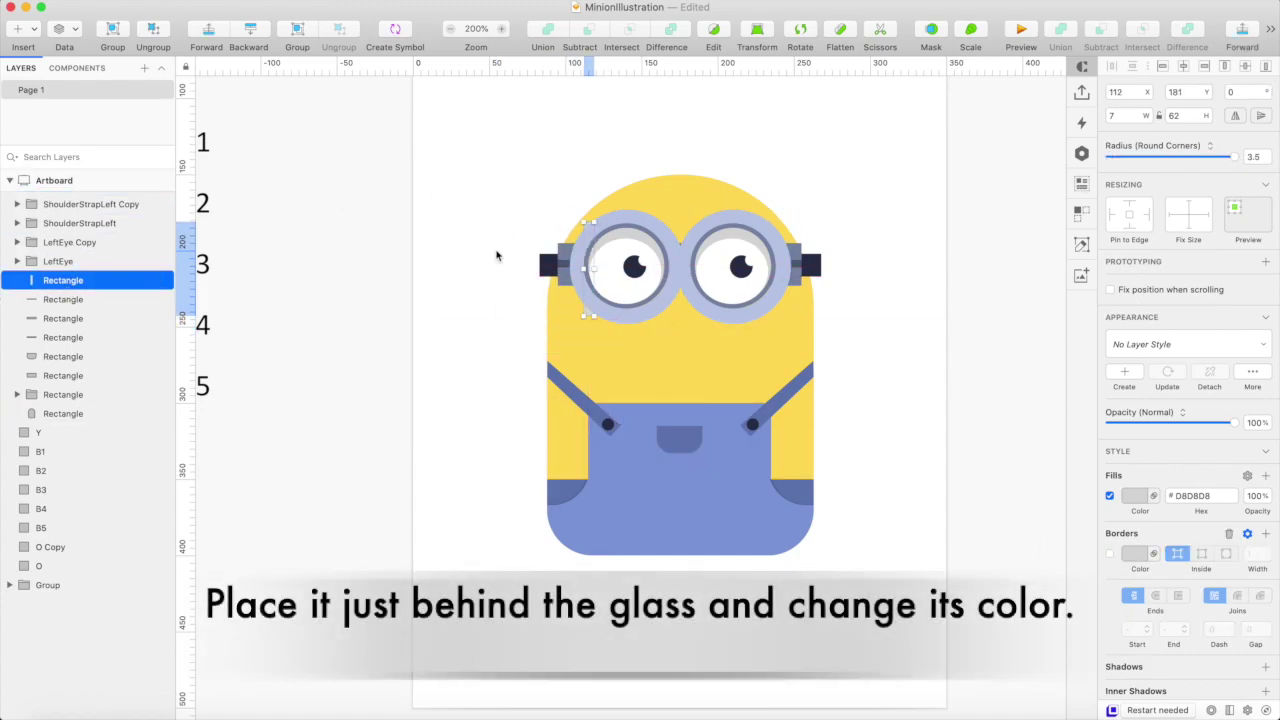
Fill the rounded bar with the grey-blue #7E8CA8 sampled from the glasses strap
click(1135, 495)
click(1116, 638)
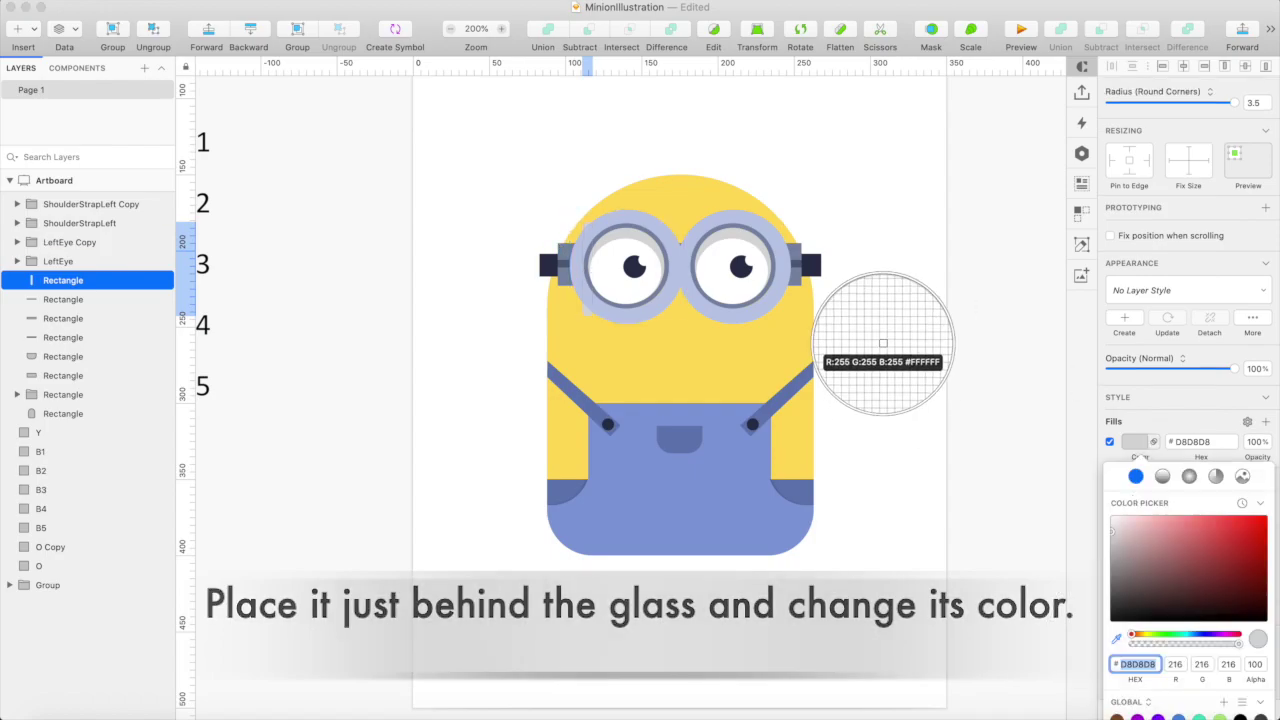
click(810, 262)
click(842, 194)
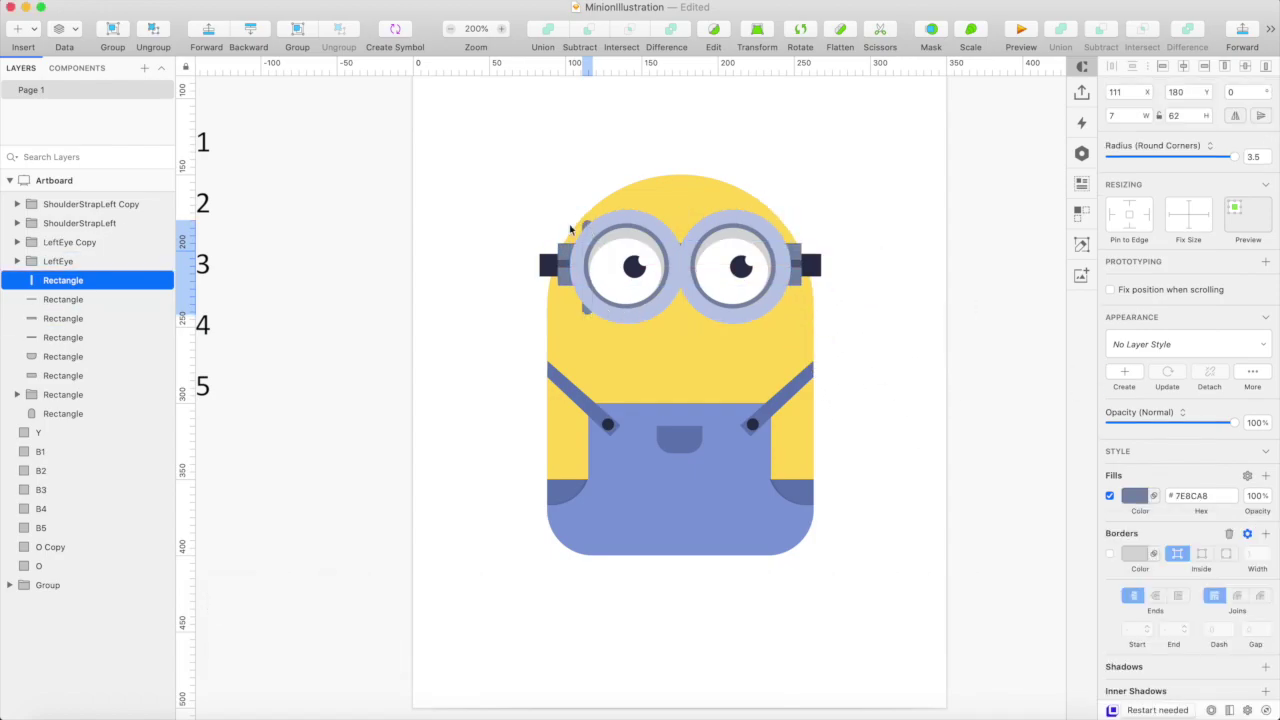
Duplicate the rounded bar and move the copy to X 138, Y 169 behind the left lens
key(super+d)
key(Left)
key(Left)
key(shift+Up)
key(Left)
key(Up)
key(Up)
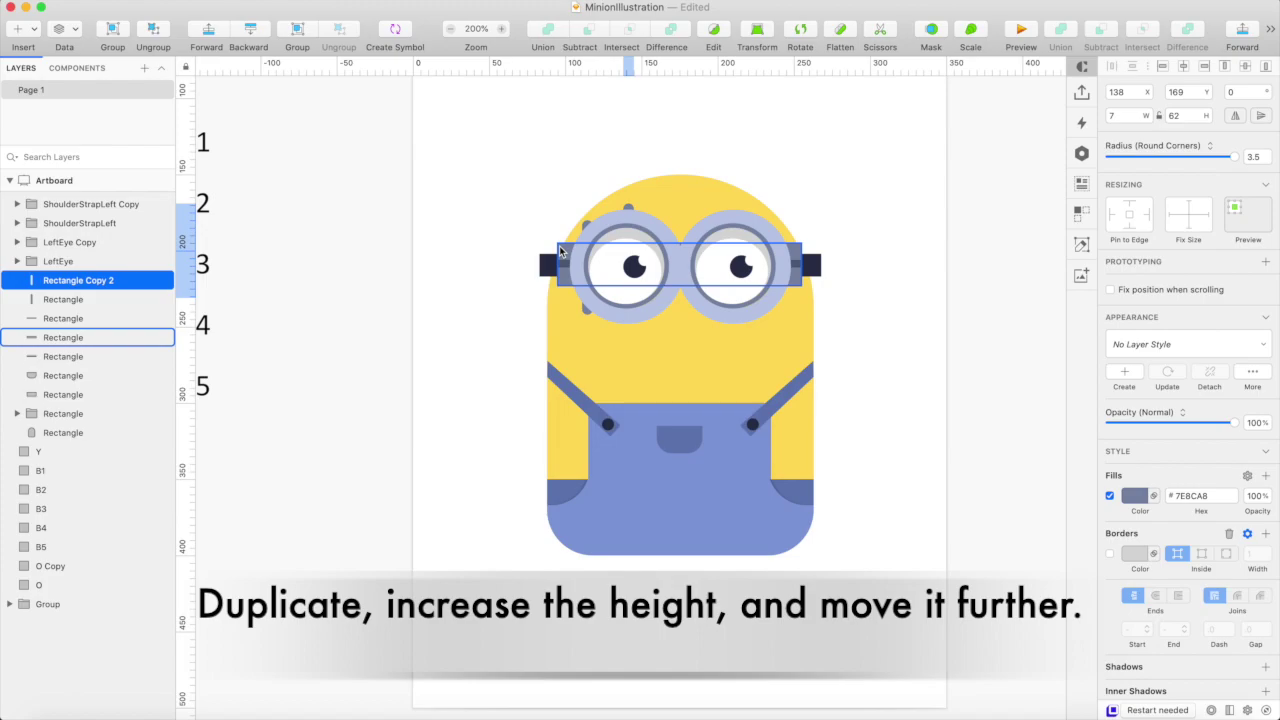
Set the copied bar's height to 85 and its Y position to 168 so both ends stick out past the lens
click(1175, 115)
text(83)
key(Tab)
click(1204, 112)
click(1204, 112)
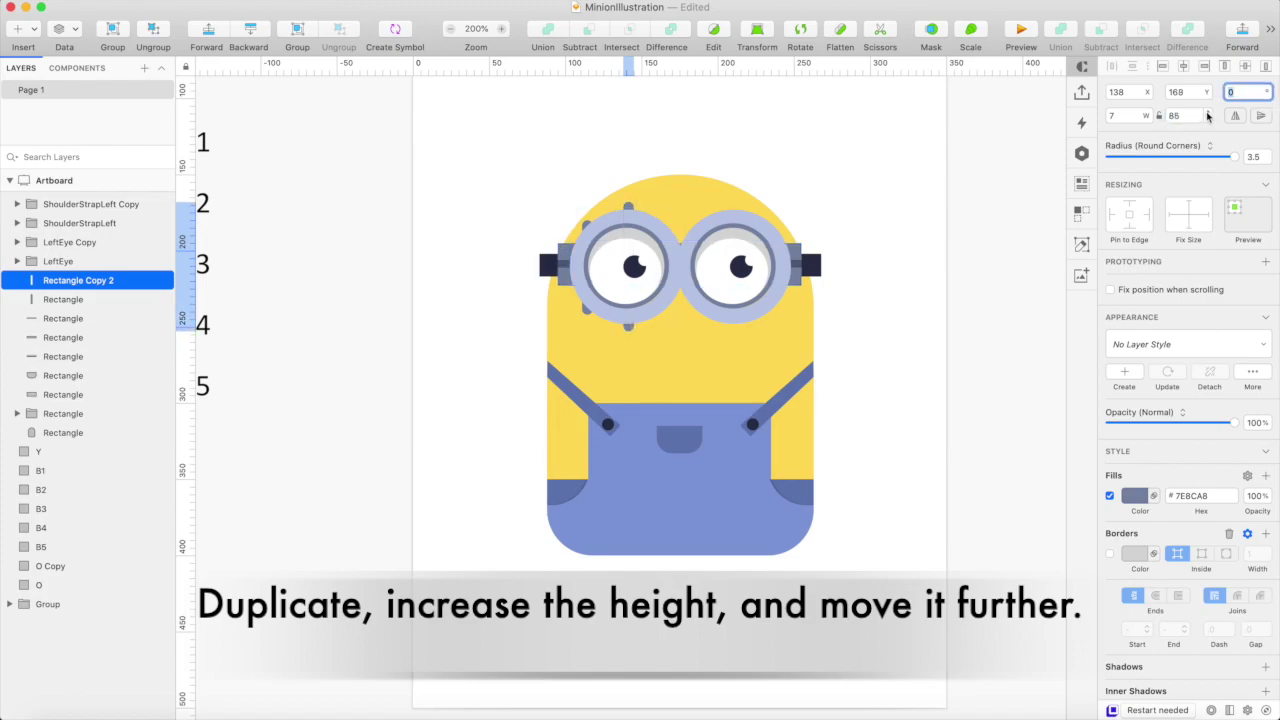
click(888, 282)
Duplicate both rounded bars together and move the copies 60 px to the right
click(628, 209)
shift+click(96, 302)
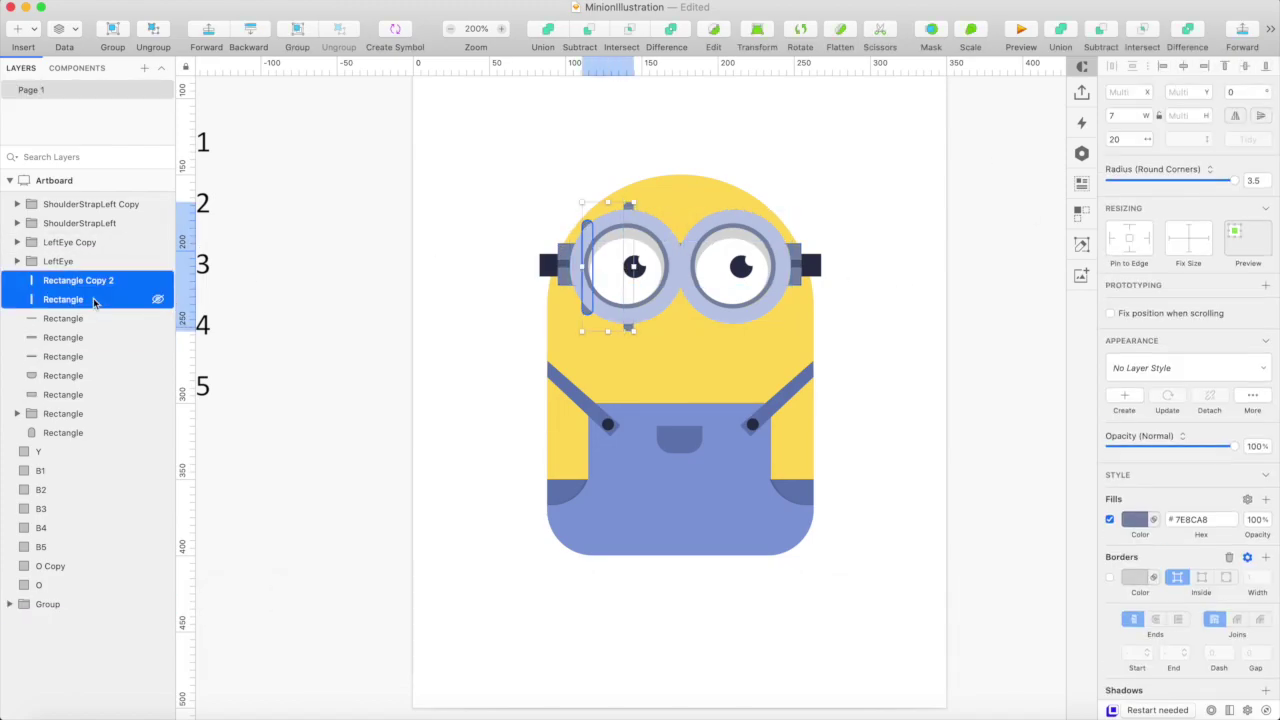
key(super+d)
key(shift+Right)
key(shift+Right)
key(shift+Right)
key(shift+Right)
key(shift+Right)
key(shift+Right)
Rotate the two copied bars together to 179°
click(800, 30)
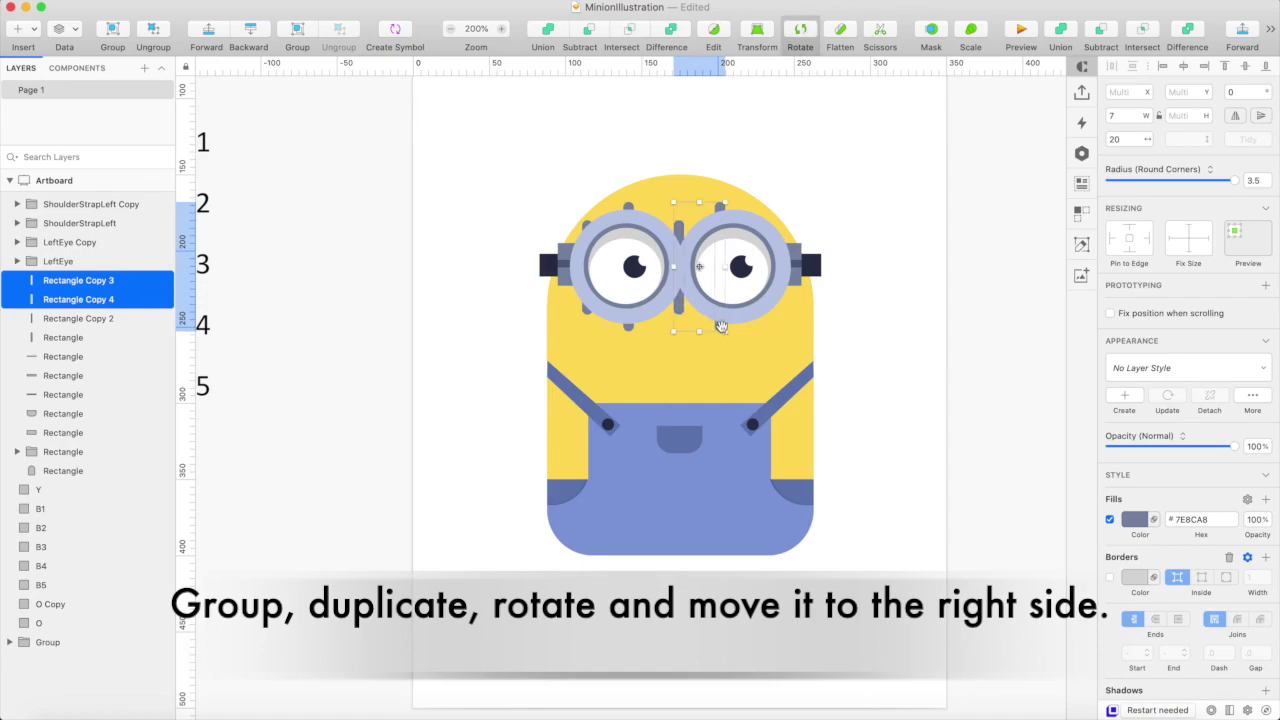
drag(722, 333, 677, 206)
key(Return)
Move the rotated bars 40 px right behind the right lens and save the document
key(shift+Right)
key(shift+Right)
key(shift+Right)
key(shift+Right)
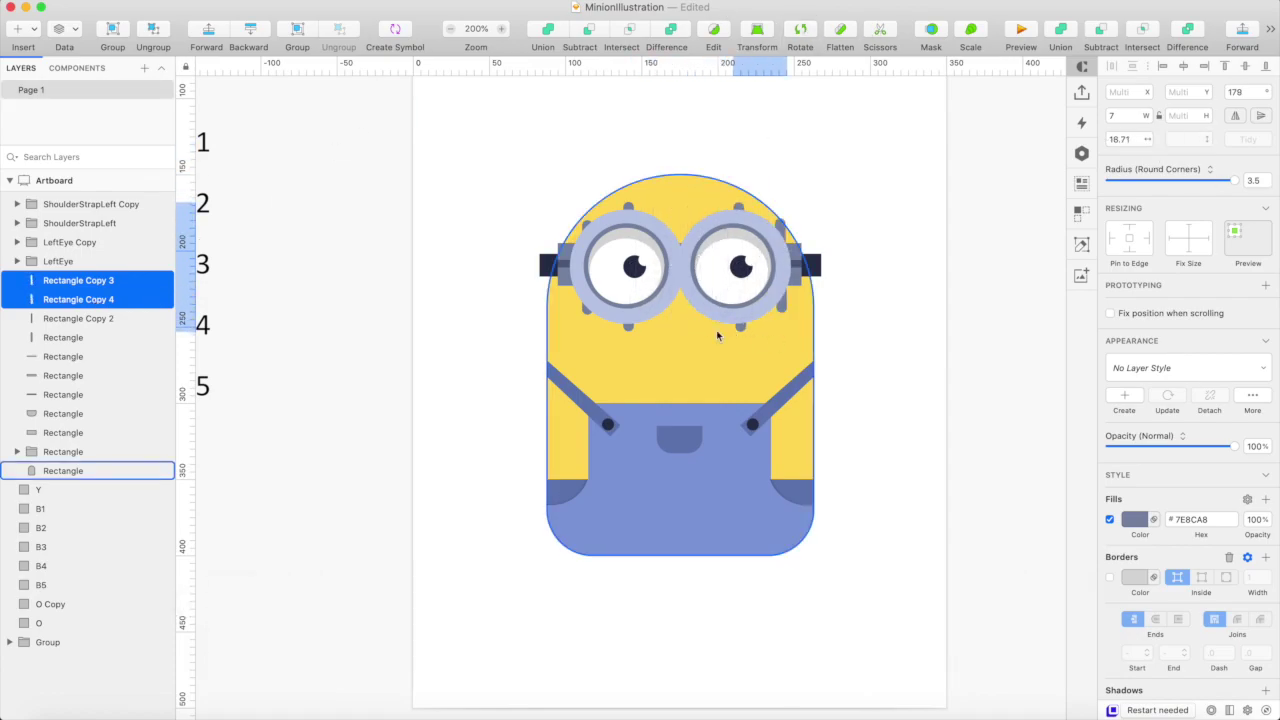
click(848, 327)
key(super+s)
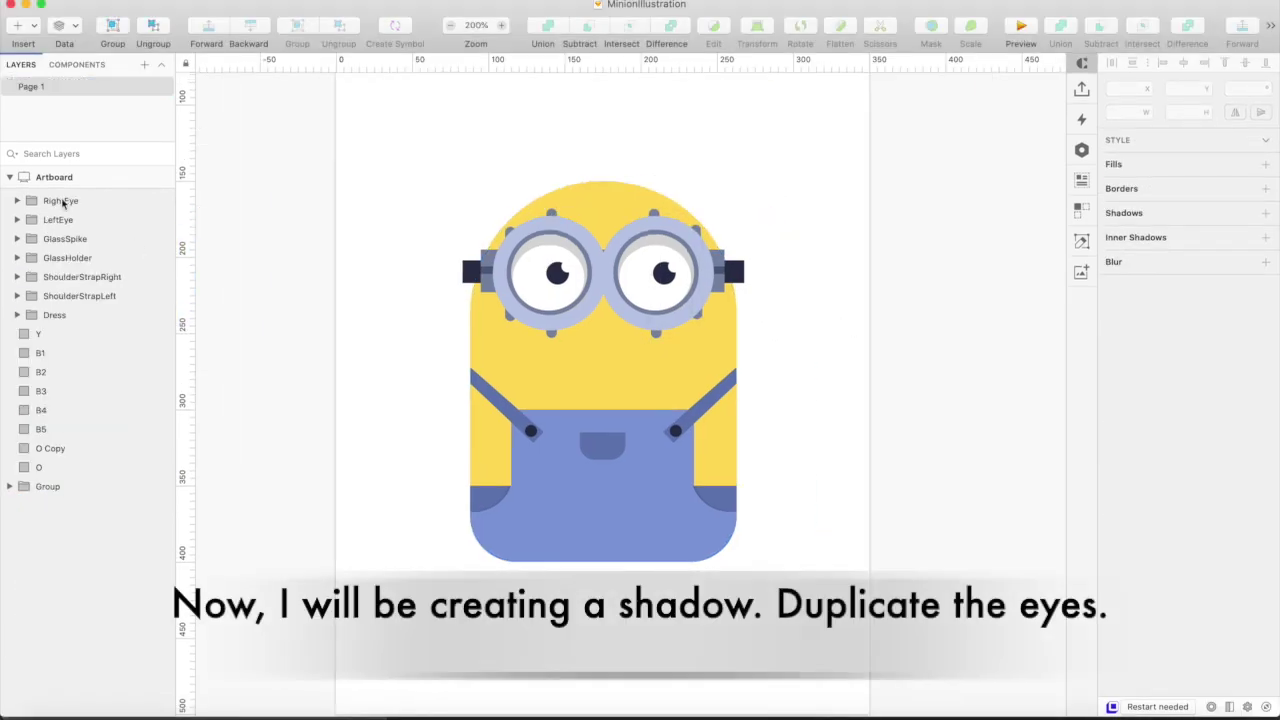
Group the right eye, left eye, glass spikes and glass holder as Eyes, and place a duplicate of the group beneath it
click(63, 200)
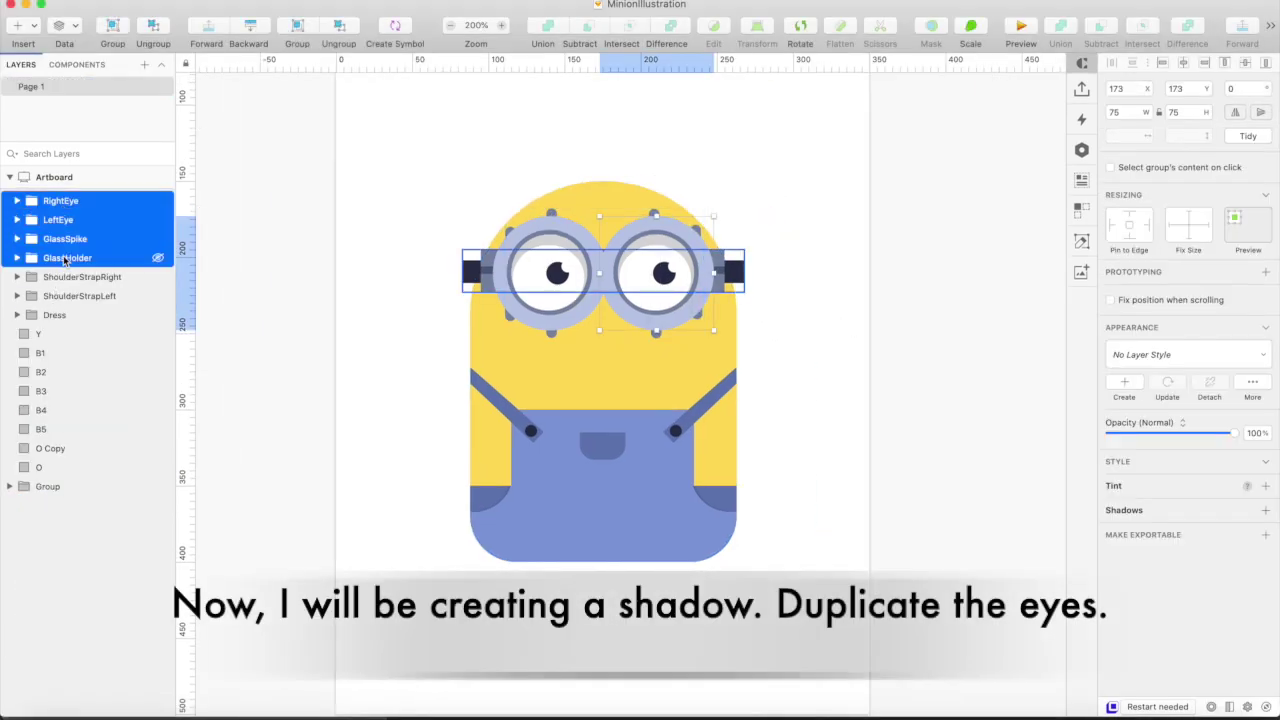
shift+click(157, 257)
click(113, 27)
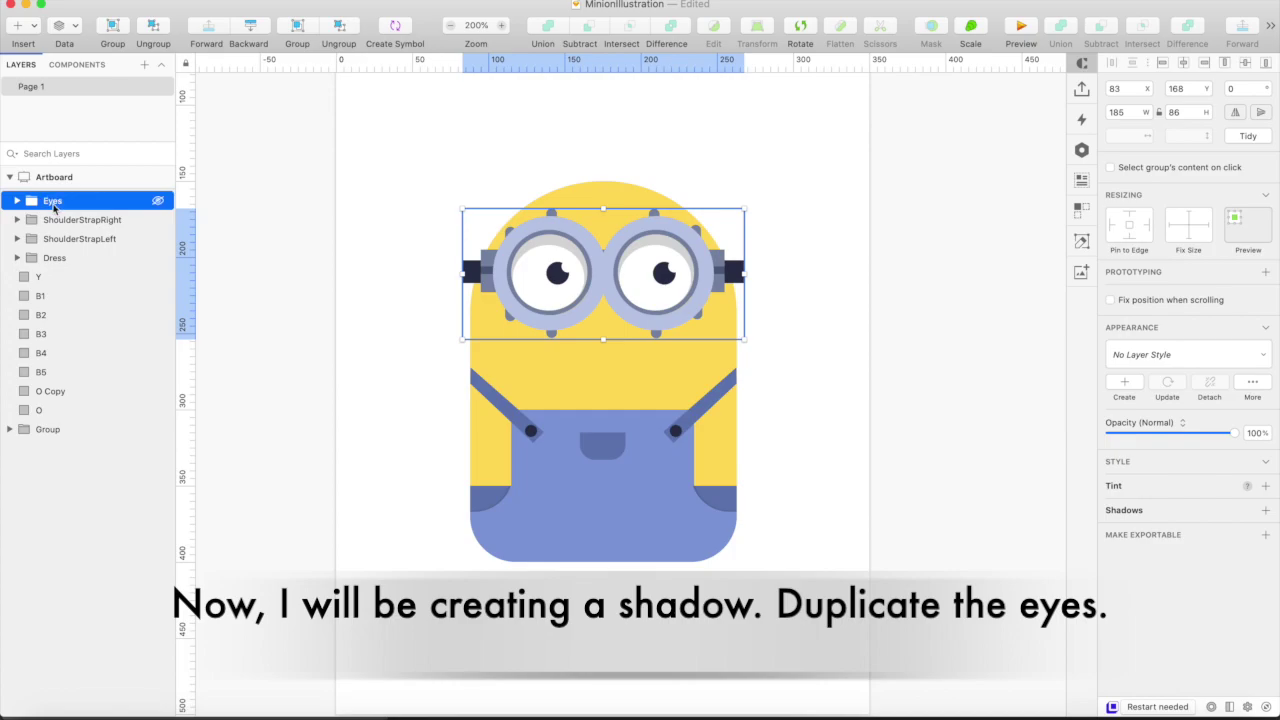
key(super+d)
drag(53, 205, 58, 222)
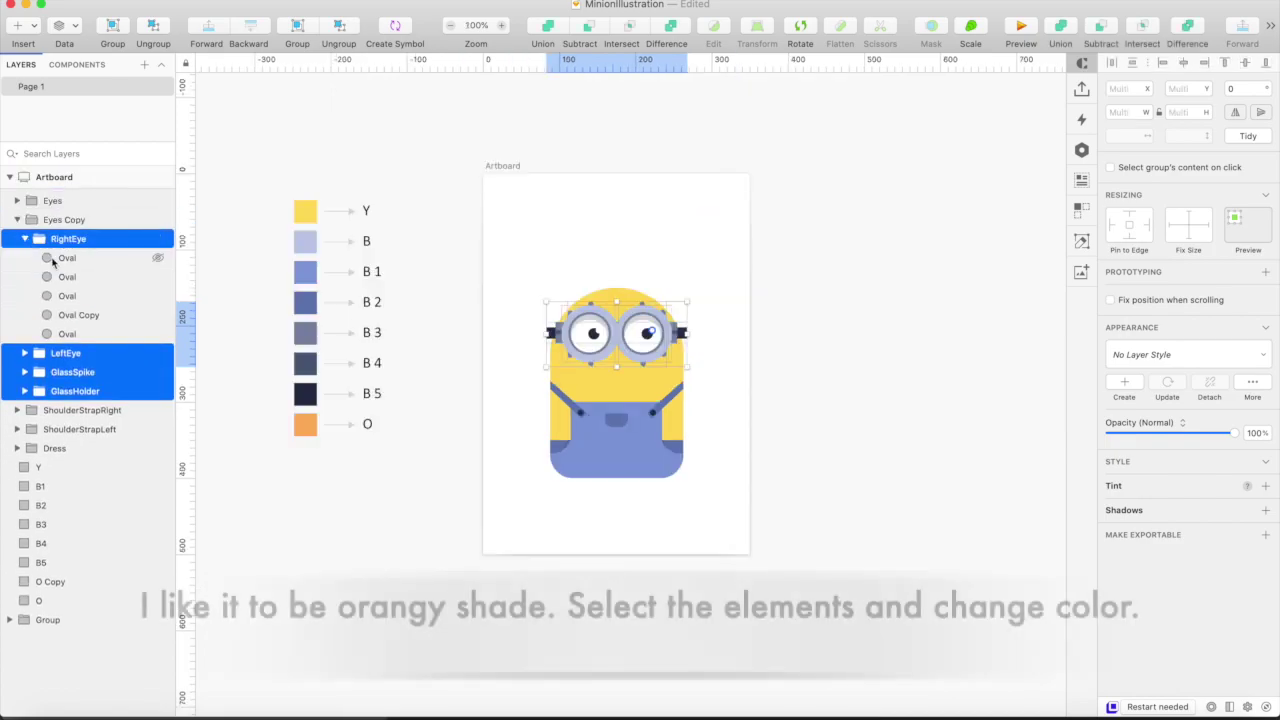
Fill every shape inside the duplicated eyes group with the orange O swatch colour, FFB266
click(54, 260)
shift+click(70, 335)
click(26, 353)
super+click(67, 373)
shift+click(70, 448)
click(26, 463)
super+click(68, 479)
shift+click(68, 535)
scroll(66, 536, down, 4)
click(25, 479)
super+click(58, 499)
shift+click(68, 536)
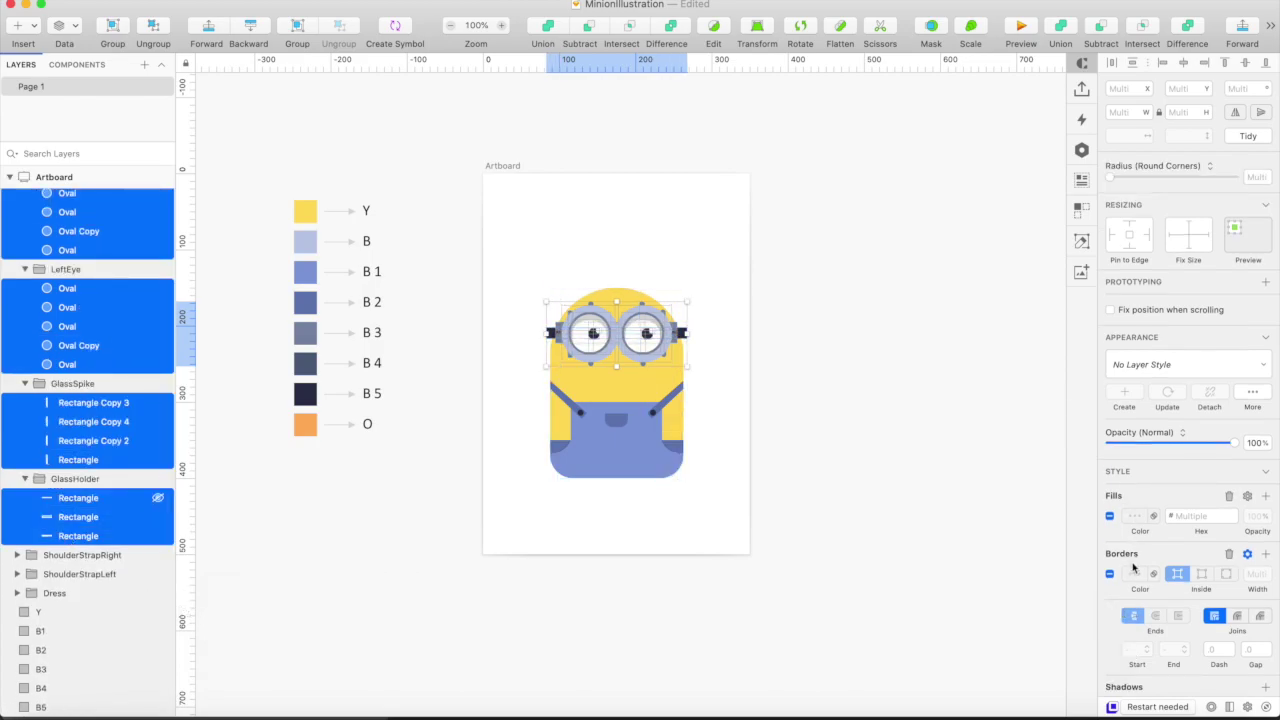
click(1134, 516)
click(1116, 635)
click(305, 424)
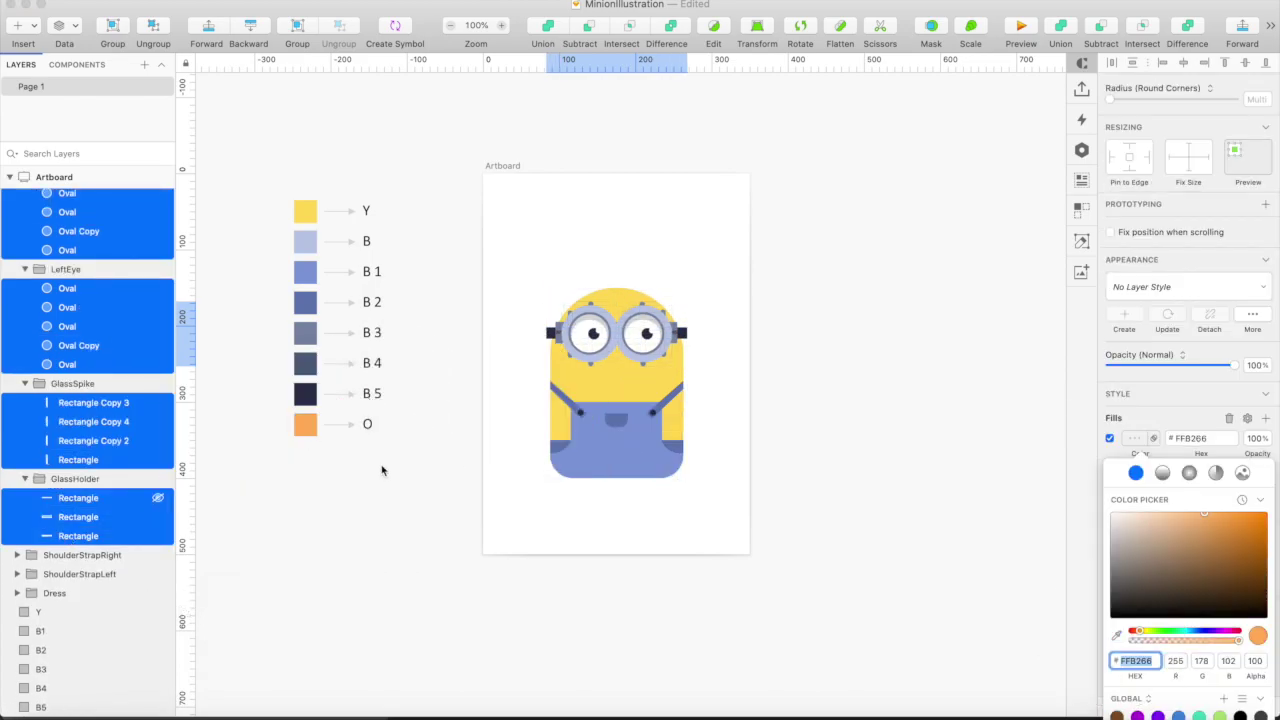
key(Escape)
Recolour the borders of the two large outer lens ovals in the duplicated eyes group to orange FFB266
scroll(90, 420, up, 2)
click(70, 448)
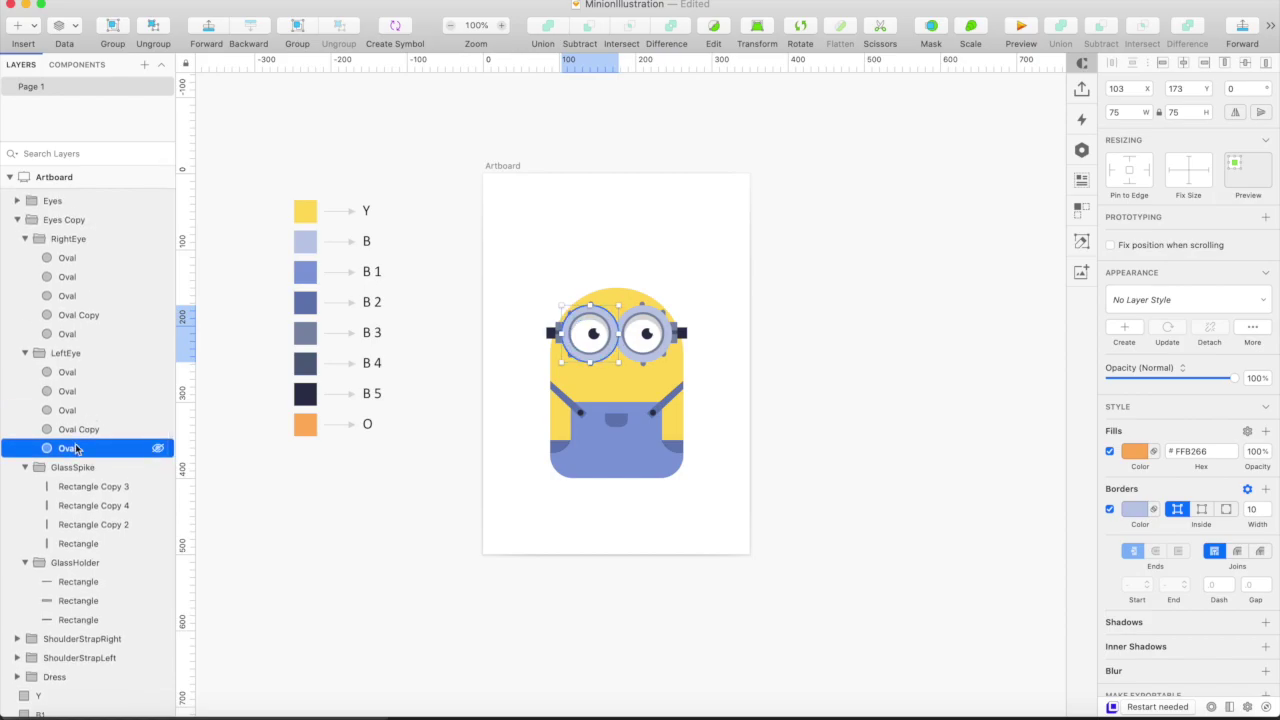
click(93, 432)
click(88, 449)
super+click(67, 334)
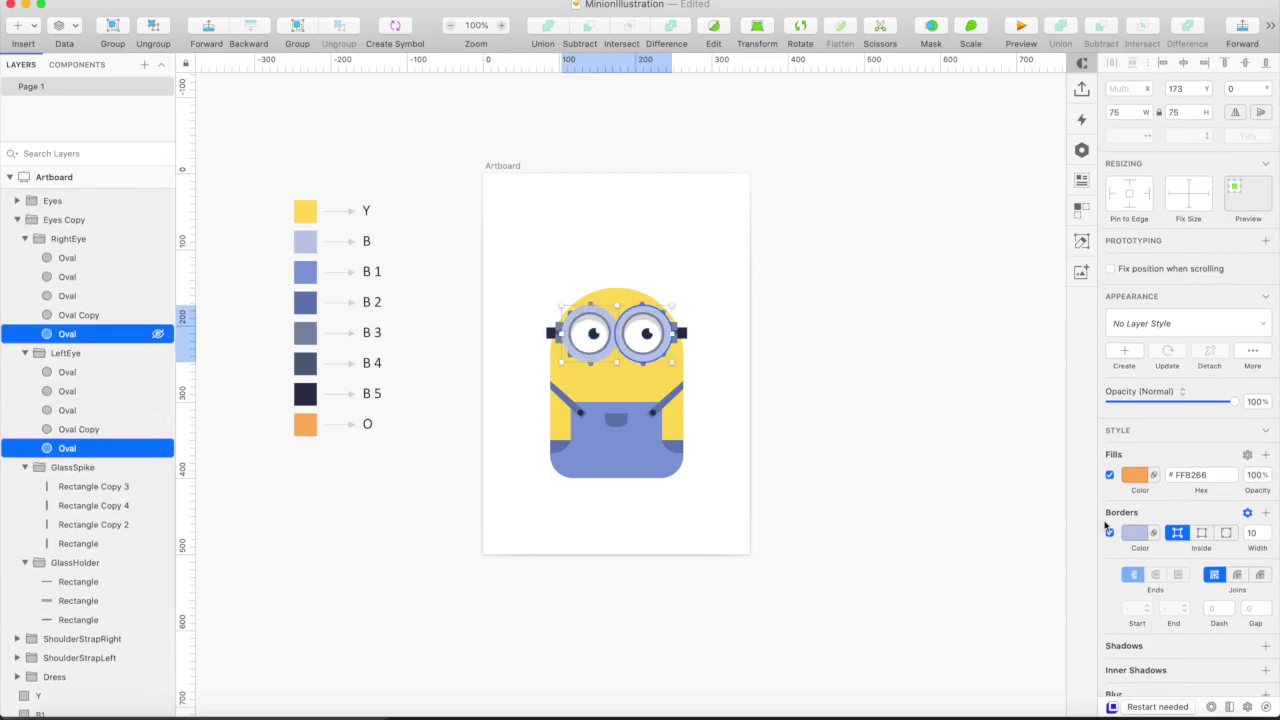
click(1134, 438)
click(1117, 635)
click(313, 430)
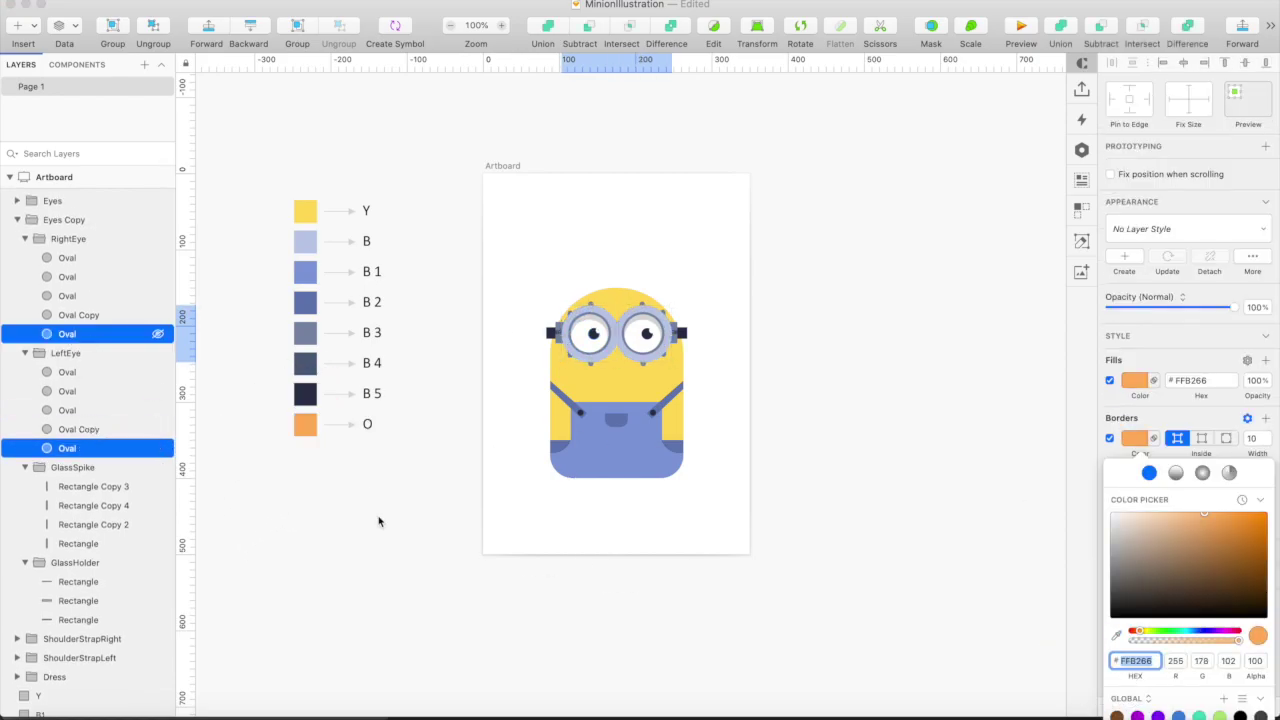
Shift all shapes of the duplicated eyes group slightly down to form an orange shadow below the glasses
click(72, 259)
shift+click(73, 334)
super+click(74, 373)
shift+click(78, 448)
shift+click(78, 543)
shift+click(78, 619)
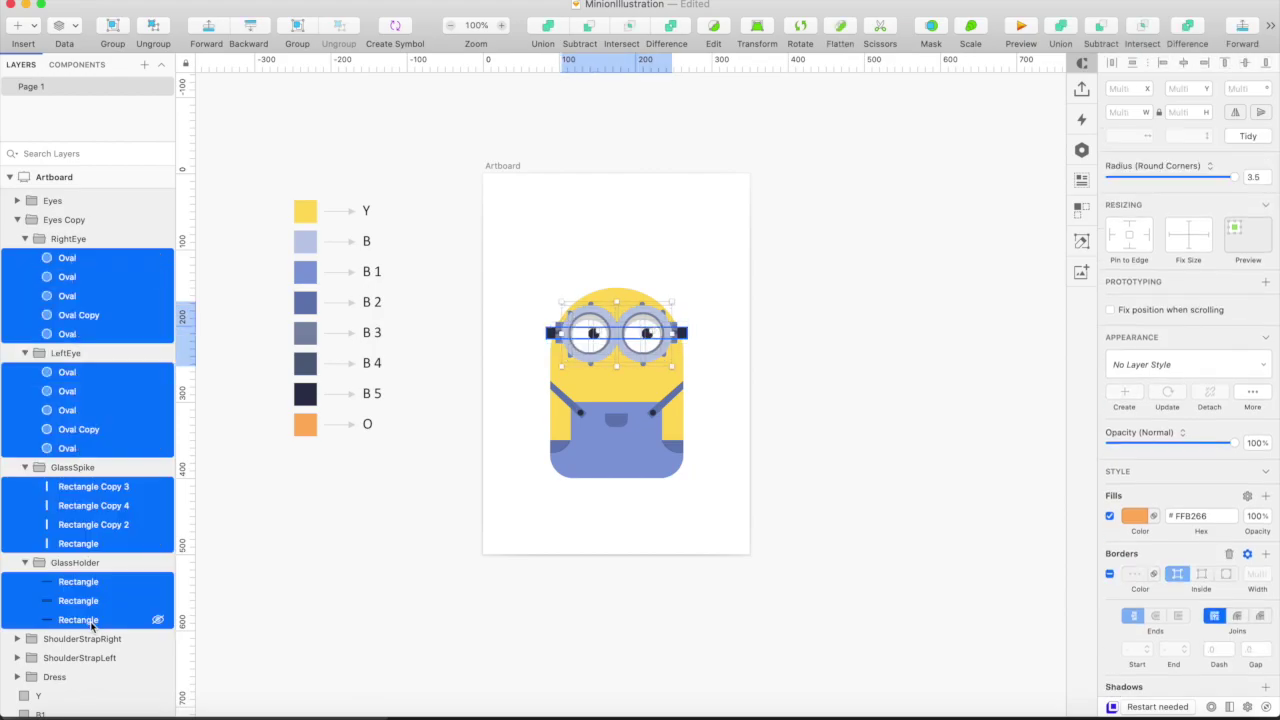
click(726, 404)
Duplicate the right and left shoulder strap groups and place the copies beneath the originals in the layer order
key(super+plus)
scroll(726, 404, left, 3)
click(641, 405)
shift+click(823, 407)
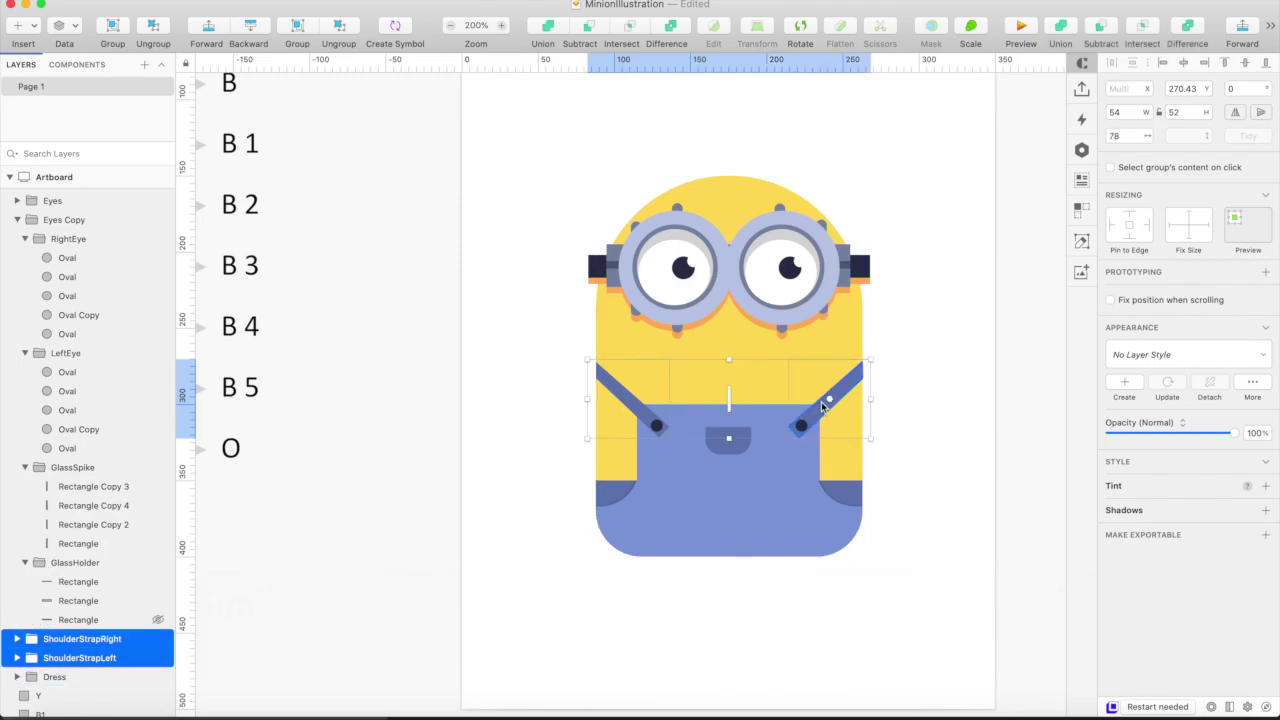
key(super+d)
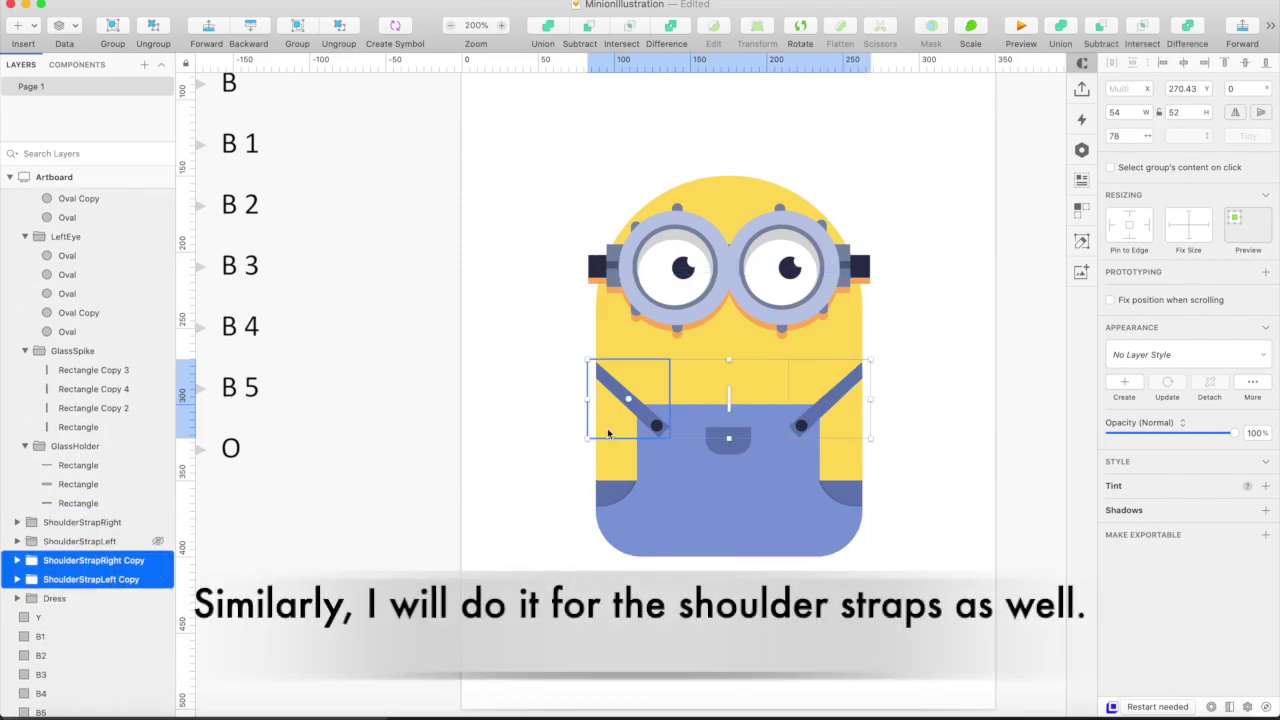
Fill the strap rectangles in both copied shoulder strap groups with the shadow orange FFB266, sampled from the glasses' shadow
click(17, 560)
click(70, 598)
click(17, 617)
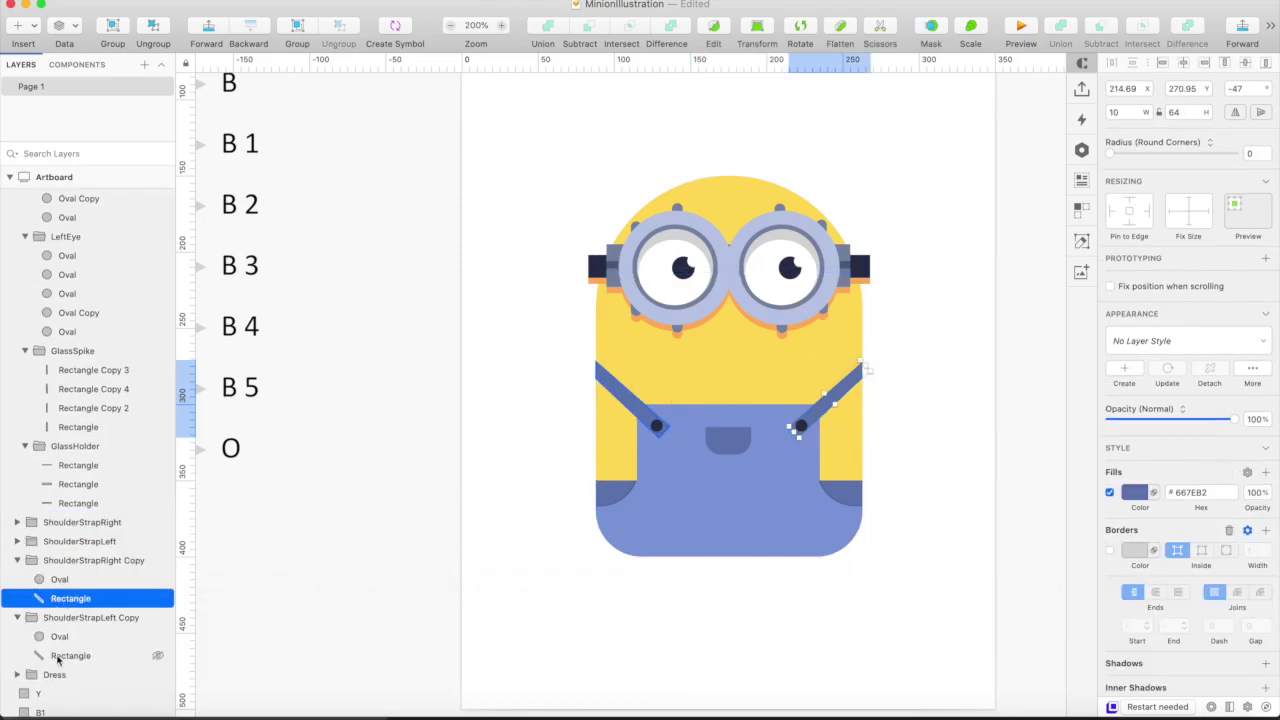
shift+click(58, 657)
click(1134, 438)
click(1117, 634)
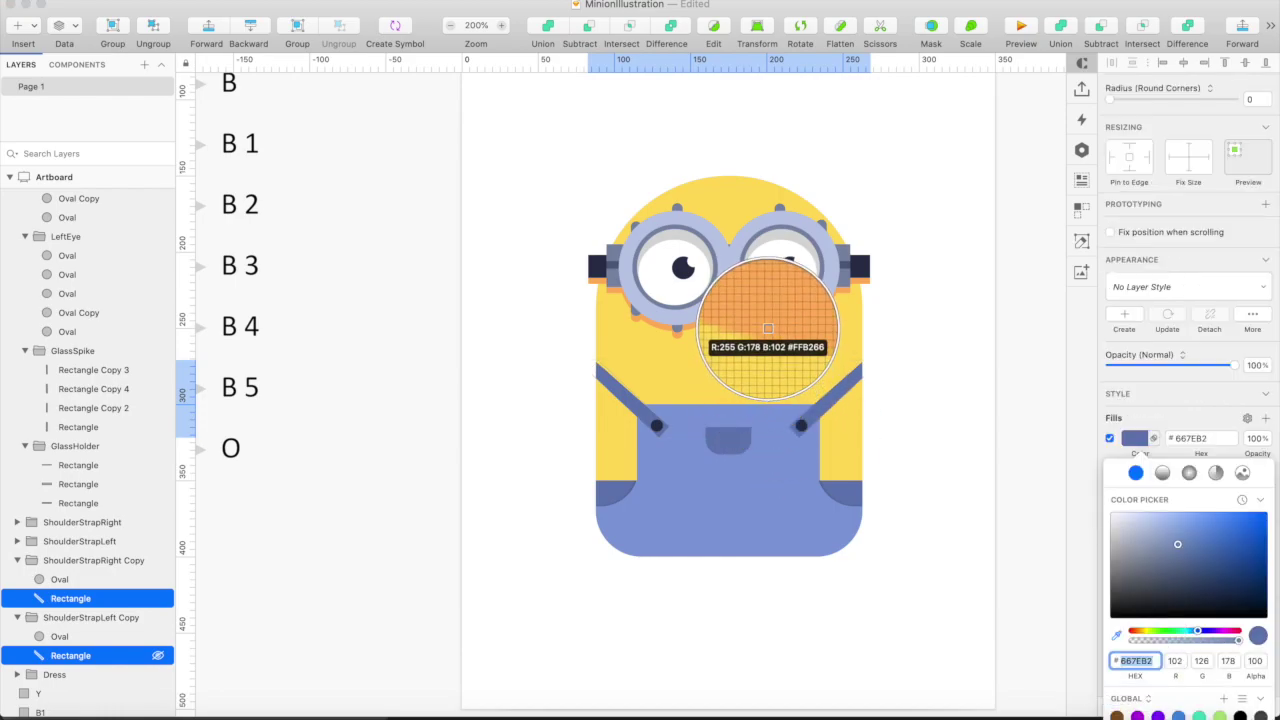
click(768, 328)
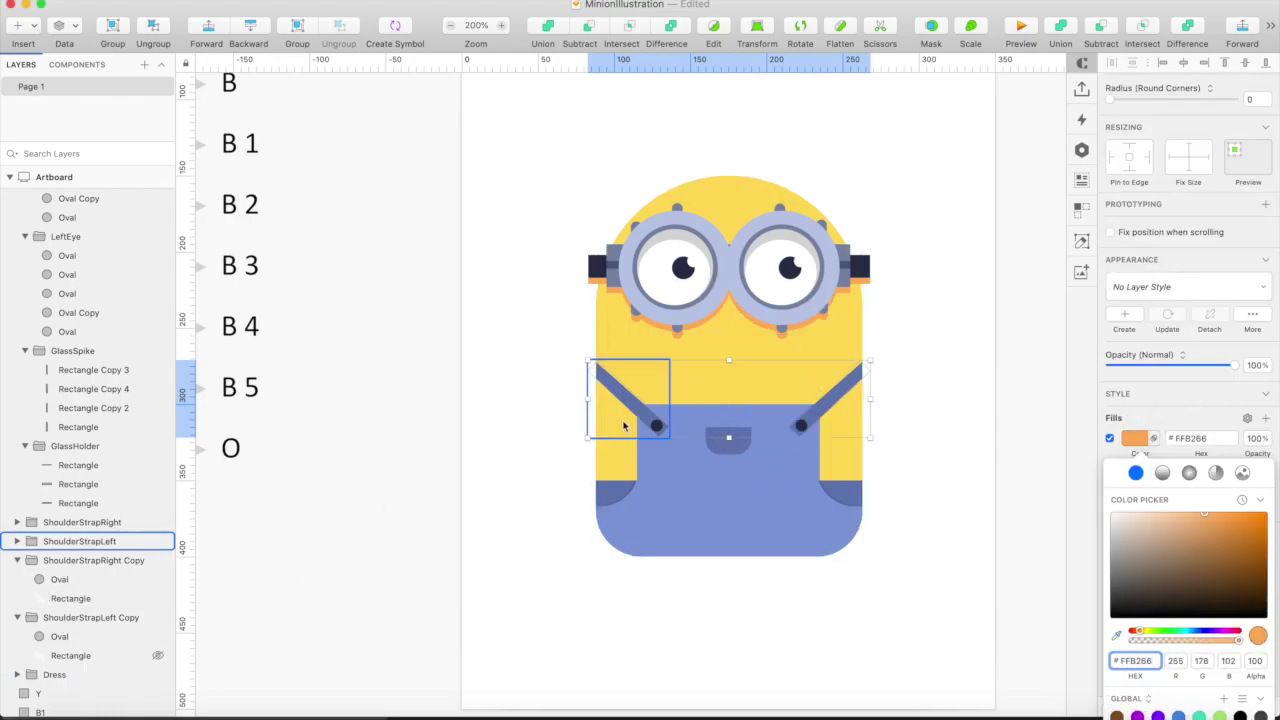
Offset both copied shoulder strap groups slightly downwards so they form a shadow along the straps' lower edges
click(623, 426)
click(93, 560)
shift+click(121, 617)
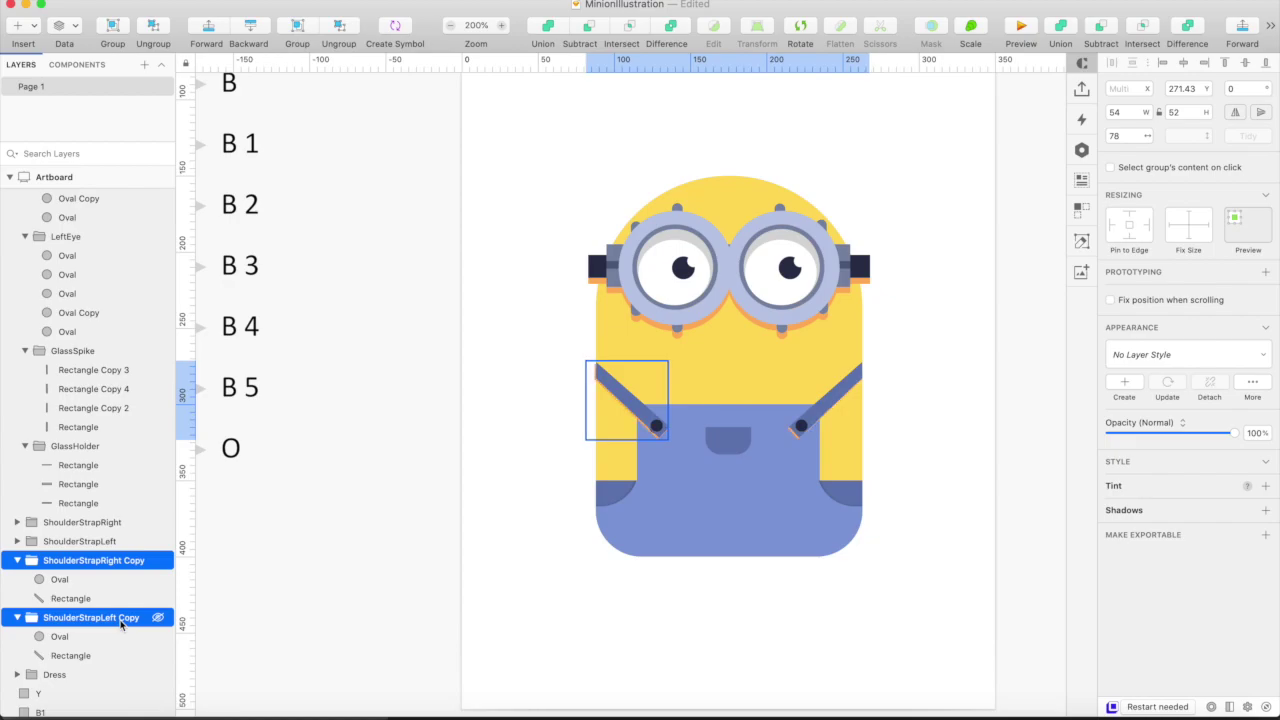
click(668, 609)
Delete the button ovals from the copied shoulder strap groups
key(super+plus)
click(60, 636)
key(BackSpace)
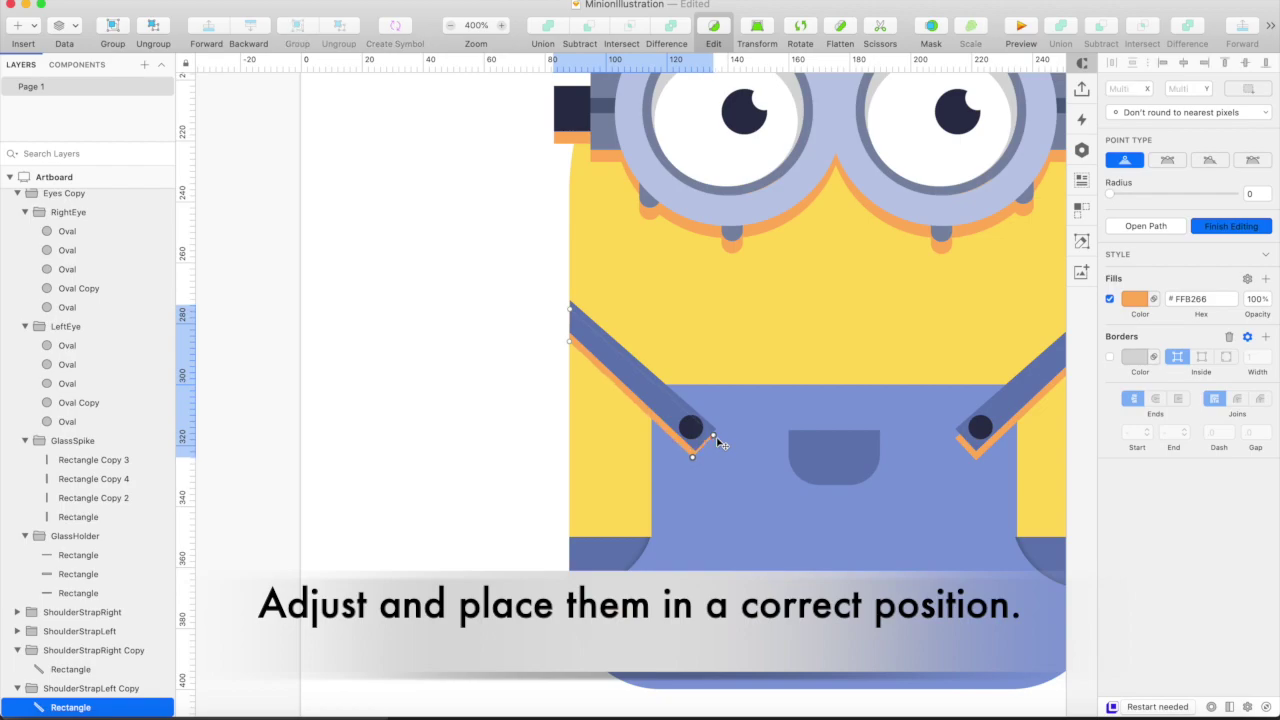
Adjust the lower end points of the strap shadows so they line up with the ends of the shoulder straps
click(980, 457)
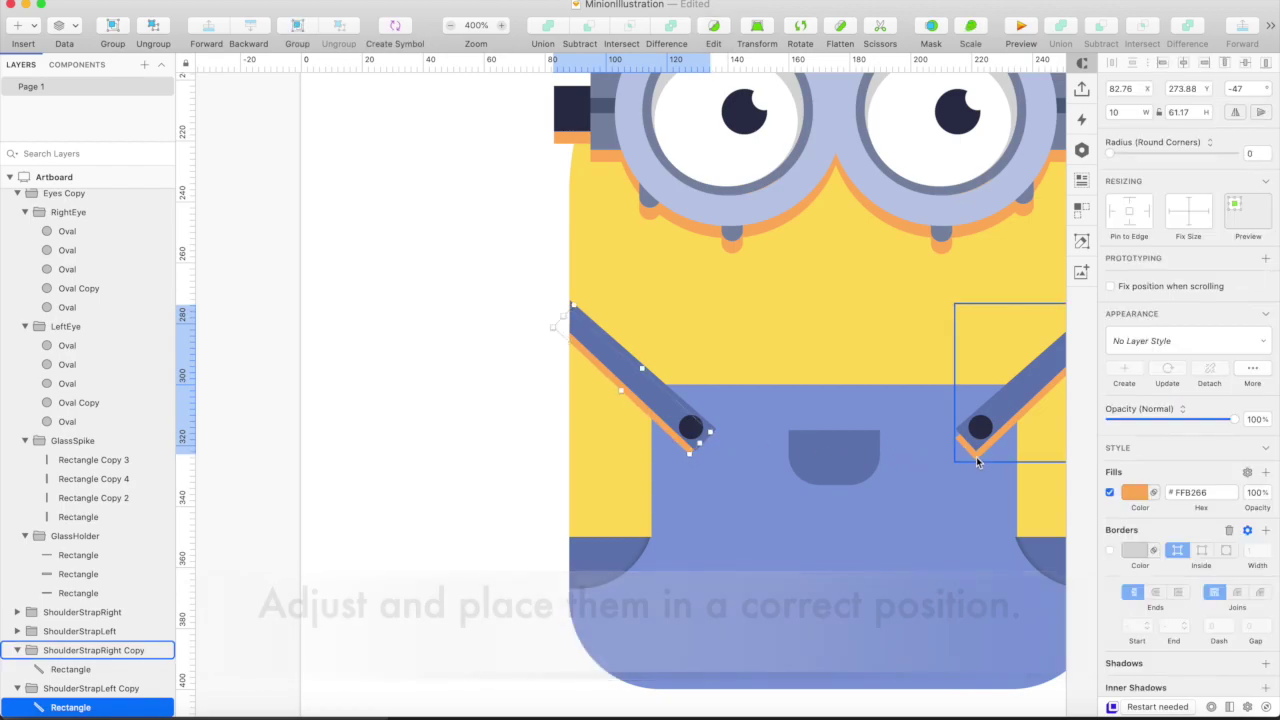
click(977, 457)
double_click(977, 457)
double_click(976, 457)
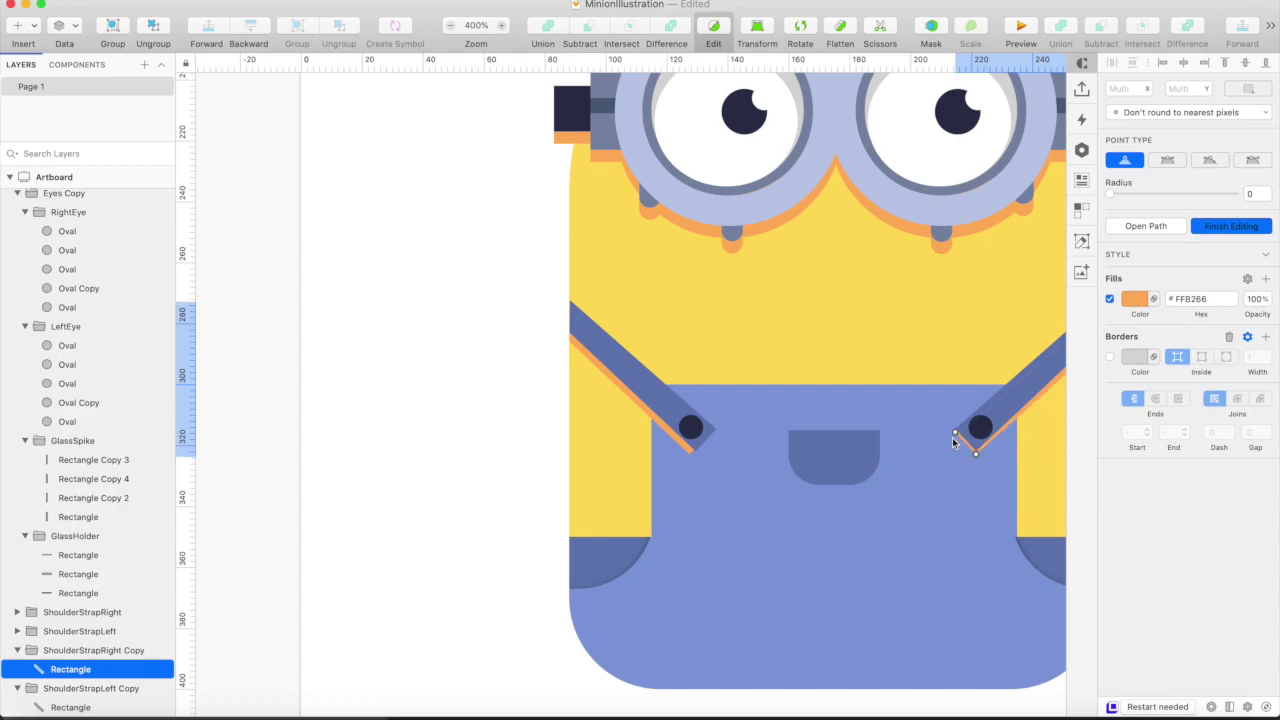
key(Escape)
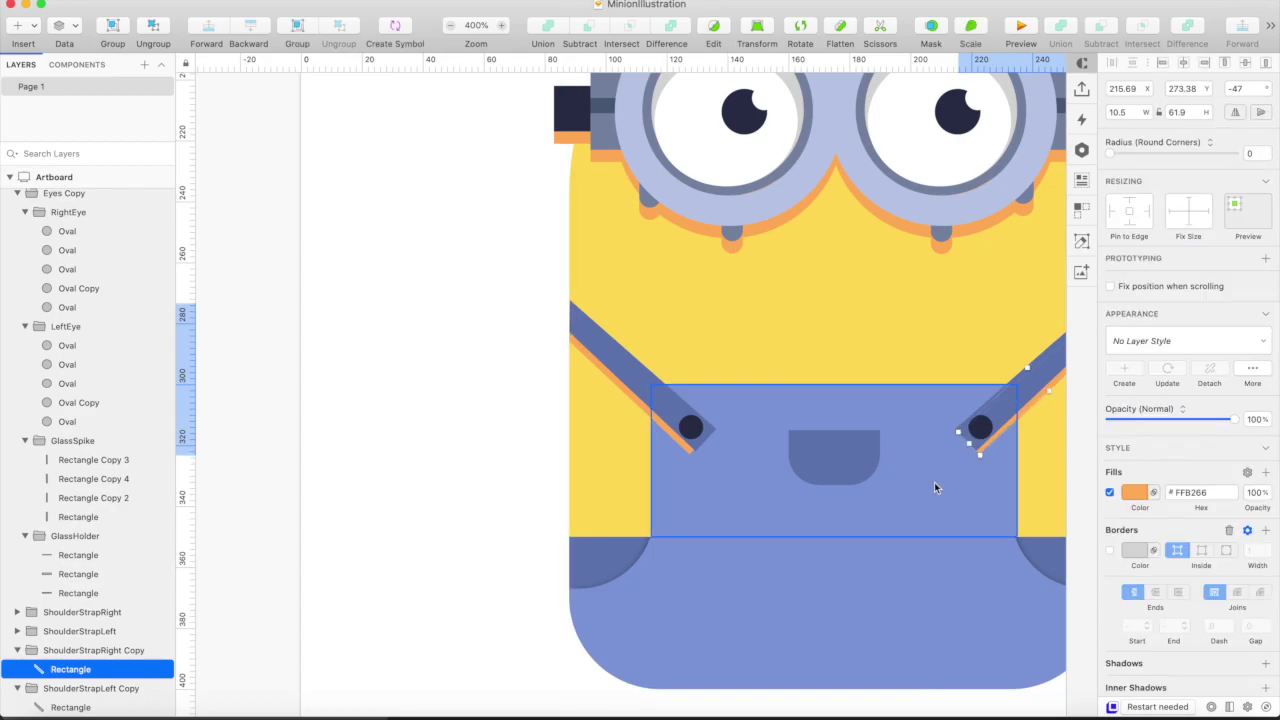
Draw a smile about 53 px wide below the glasses as a two-point vector path curving downwards
key(super+minus)
key(v)
click(698, 351)
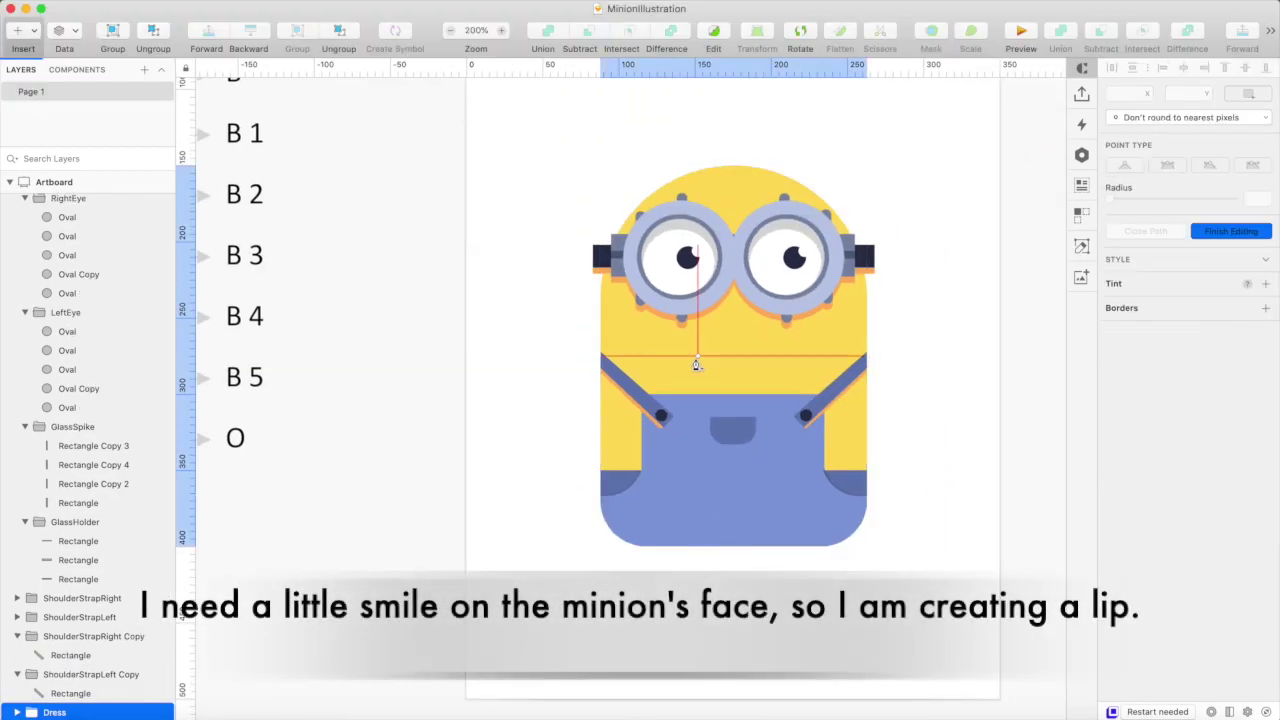
drag(779, 356, 828, 342)
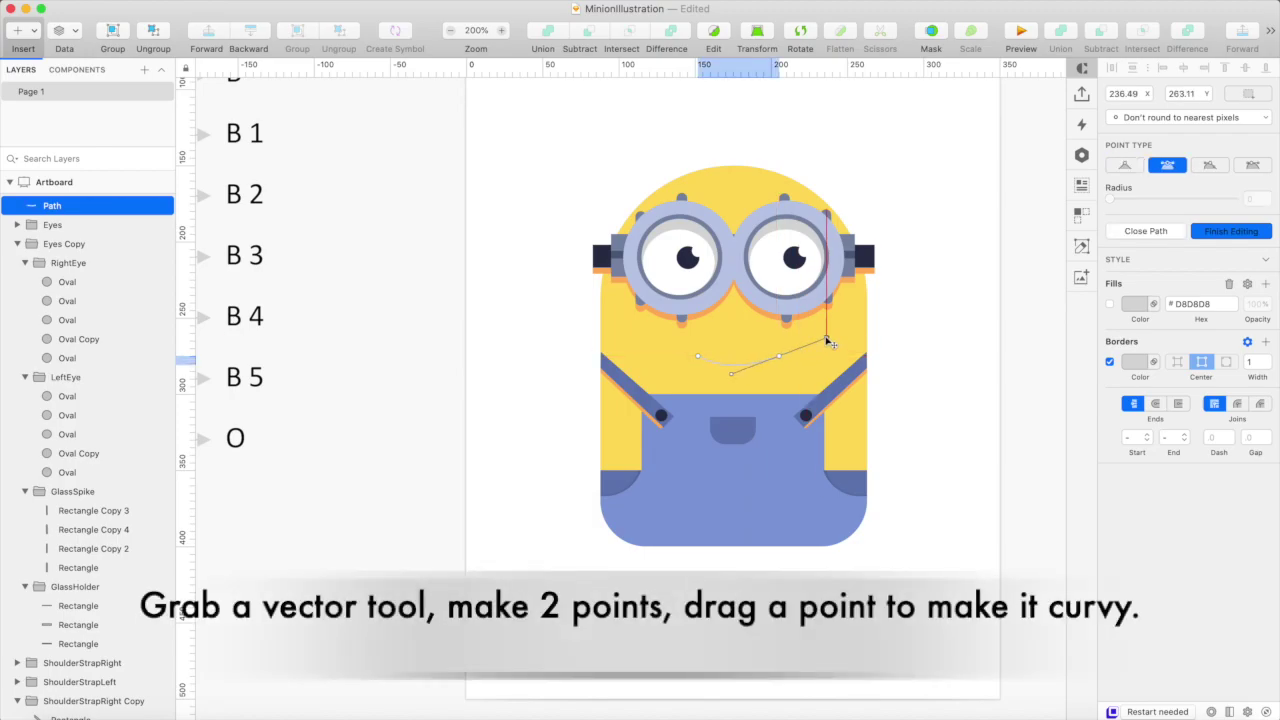
key(Escape)
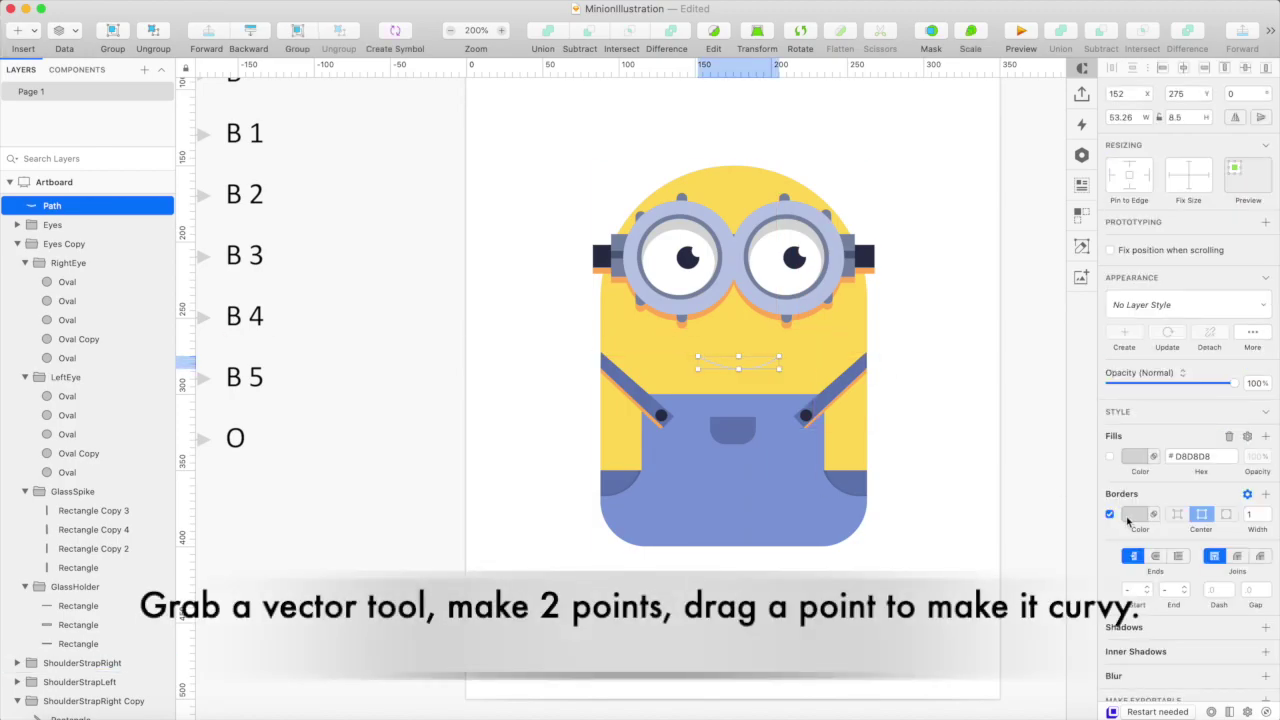
Set the smile's border width to 8 and give it rounded ends
click(1253, 514)
text(10)
key(Tab)
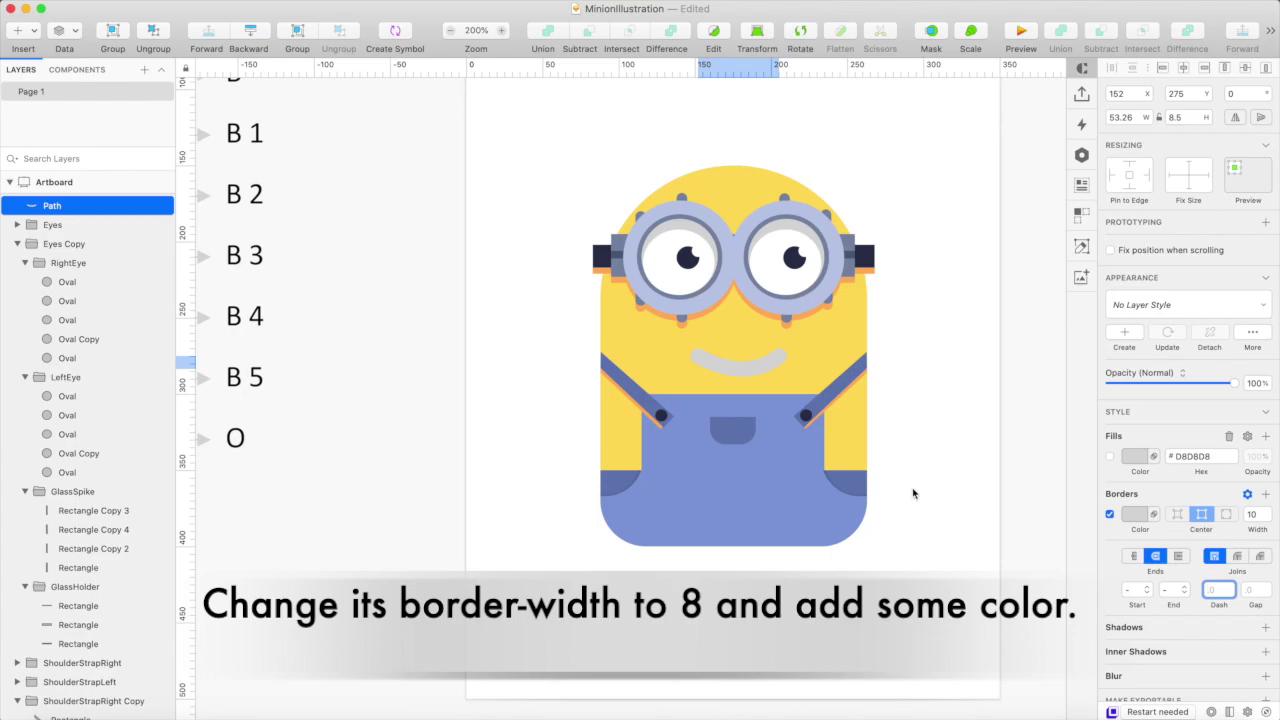
click(1134, 514)
key(Escape)
text(5)
key(BackSpace)
text(8)
key(Tab)
Colour the smile's border with the dark navy sampled from the end of the glass holder
click(1134, 514)
click(1116, 641)
click(869, 263)
click(940, 312)
click(940, 312)
Draw an arm rectangle about 12 by 90 px beside the body and add a point midway along each long side
key(r)
drag(510, 338, 538, 366)
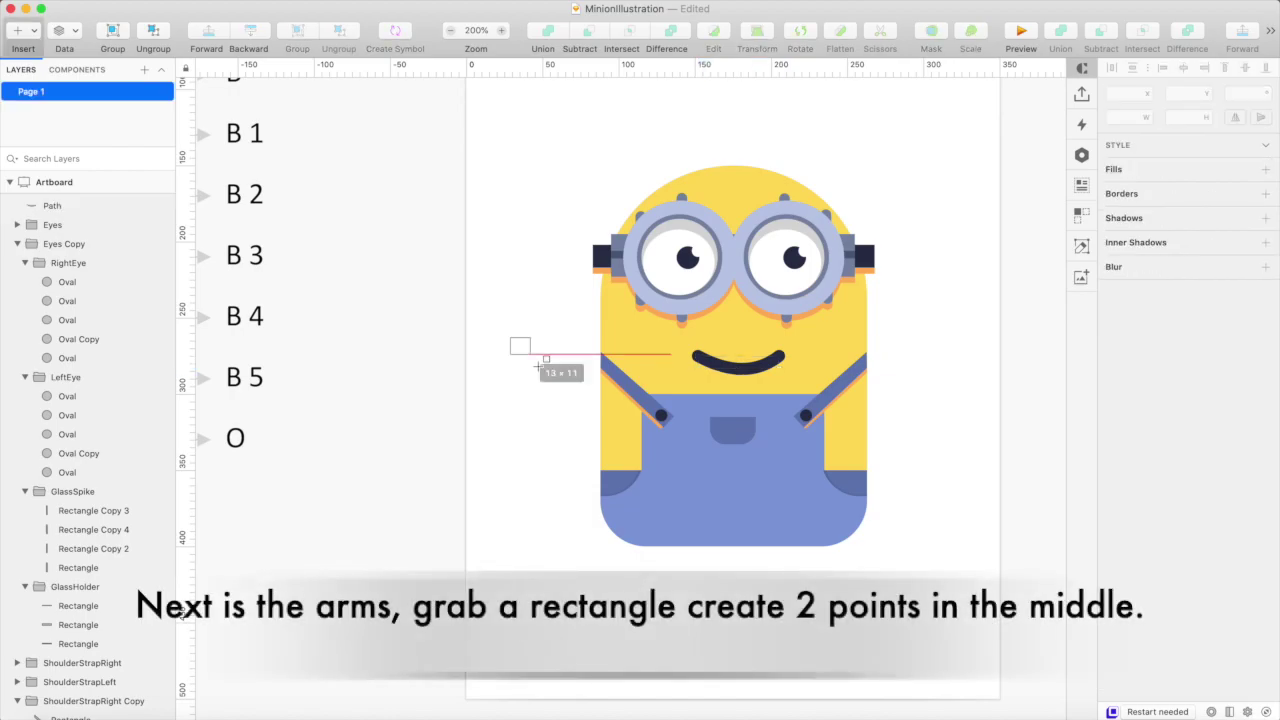
drag(528, 479, 529, 480)
key(Return)
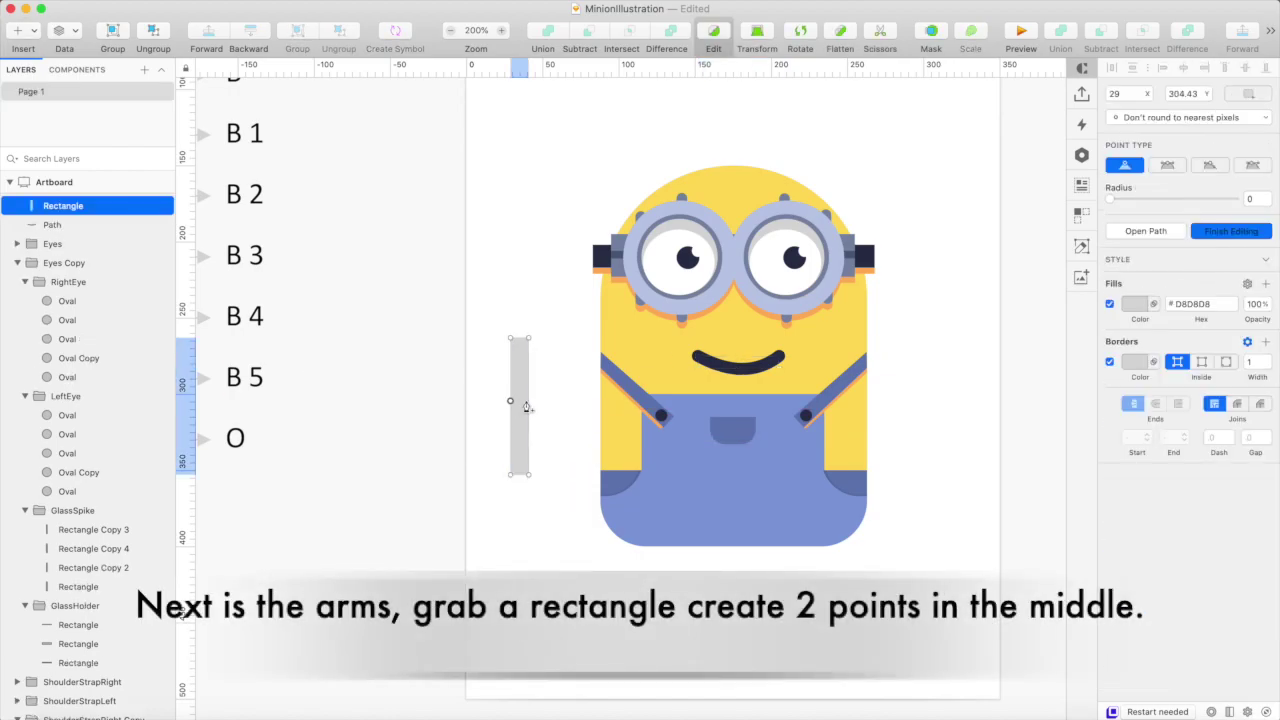
key(Up)
key(Up)
key(Up)
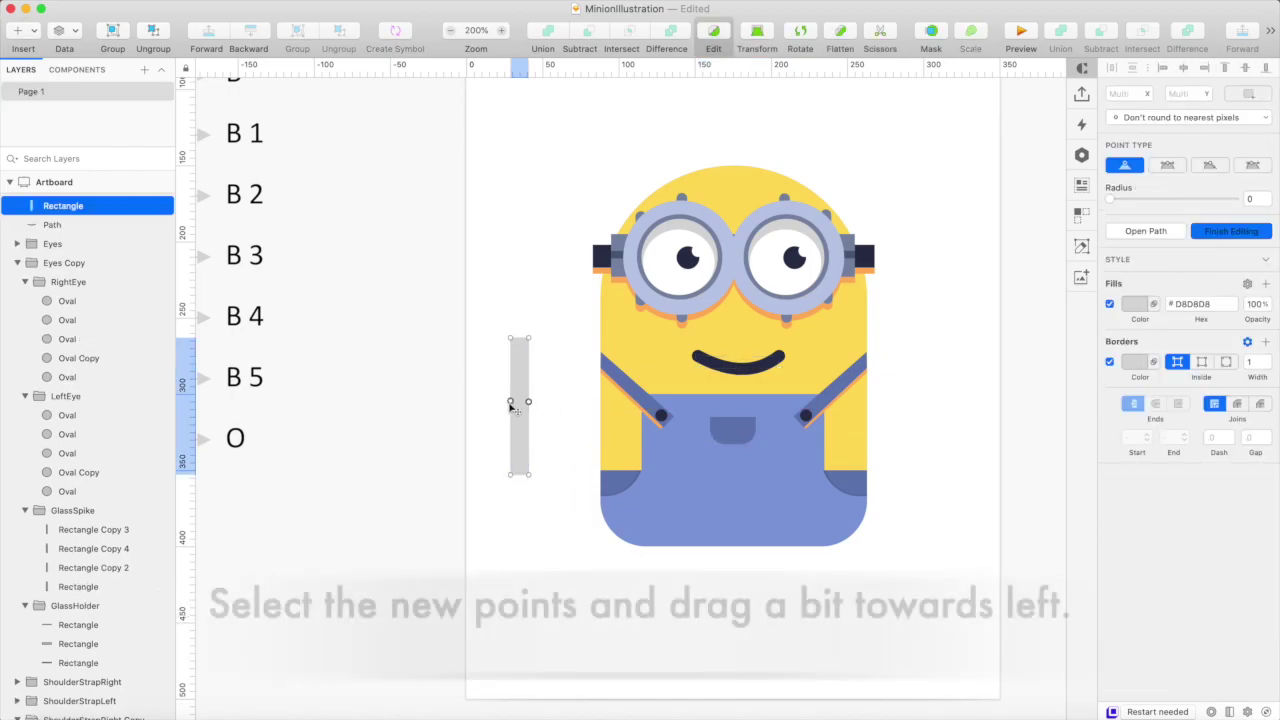
Move the arm's two middle points 10 px left and set their radius to 100 for a curved shape
shift+click(510, 403)
key(shift+Left)
key(shift+Left)
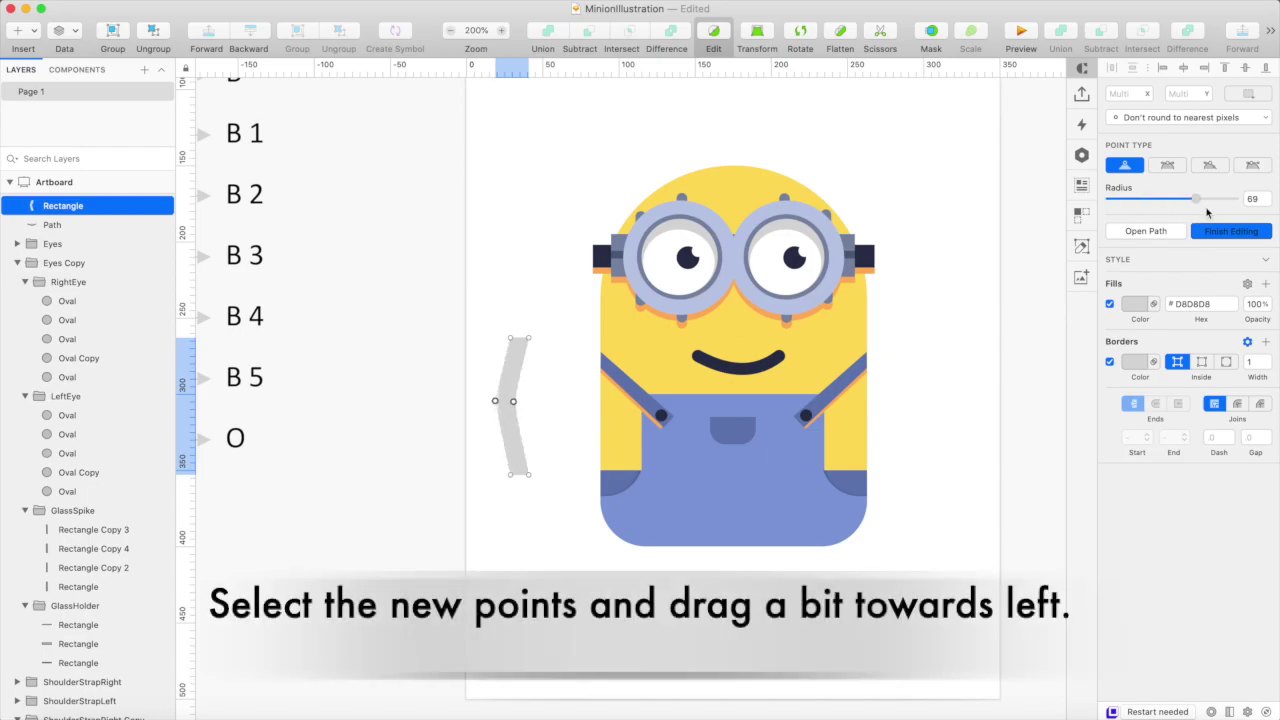
drag(1233, 218, 1240, 220)
click(920, 379)
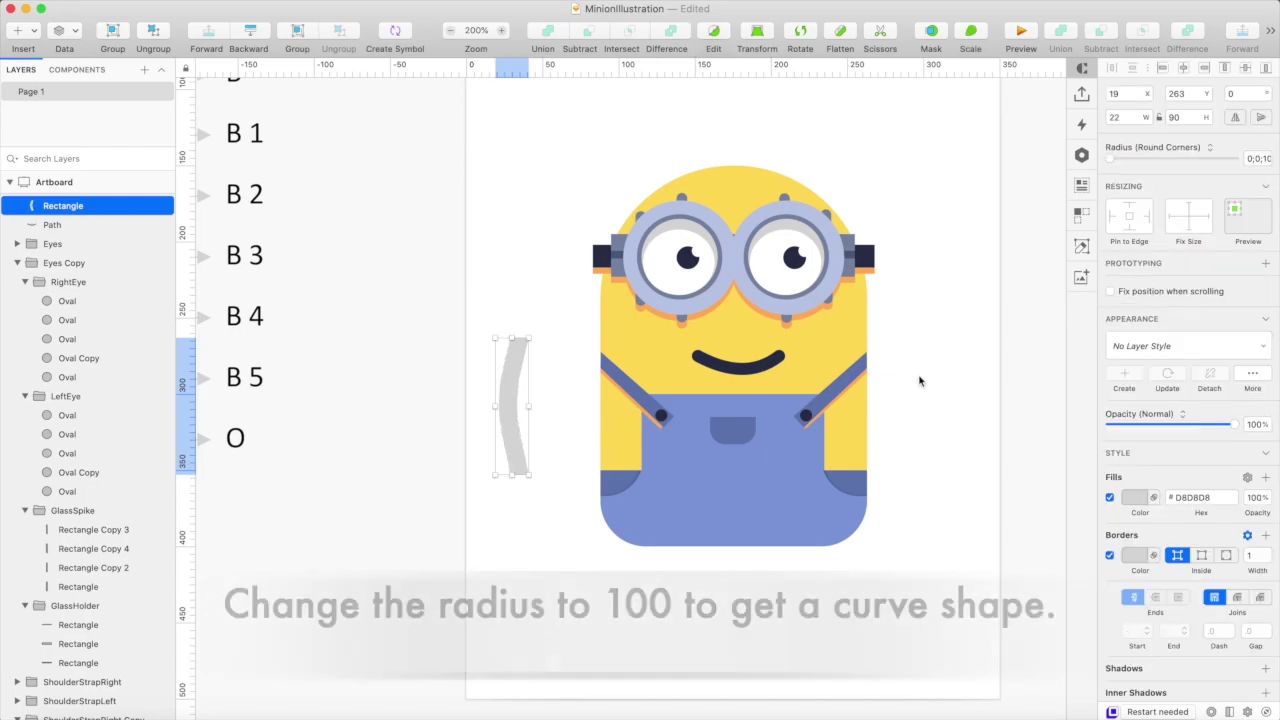
Move the curved arm right against the body's edge at X 66 and reduce its height to 68 px
key(shift+Right)
key(shift+Right)
key(shift+Right)
key(shift+Right)
key(shift+Right)
key(super+equal)
drag(537, 268, 537, 365)
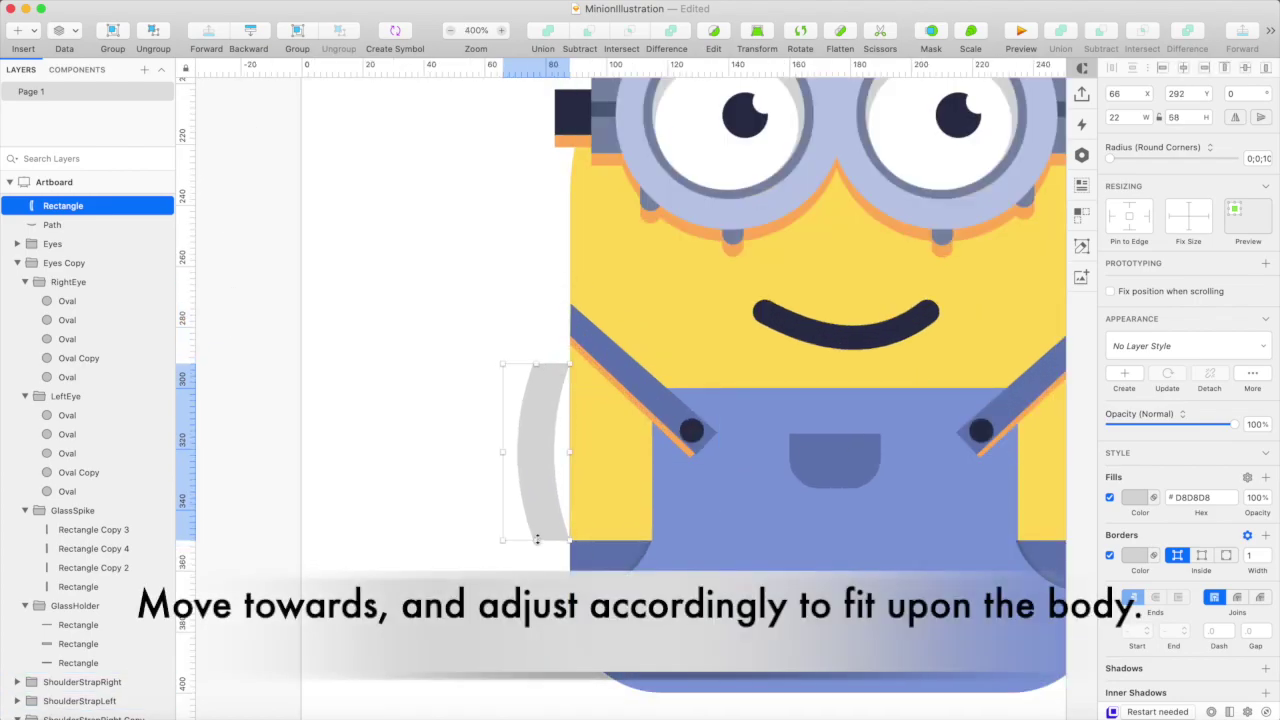
Reshape the arm by moving its upper and lower end points onto the body's left edge so both ends taper into it
key(Return)
drag(564, 562, 571, 566)
drag(534, 364, 573, 348)
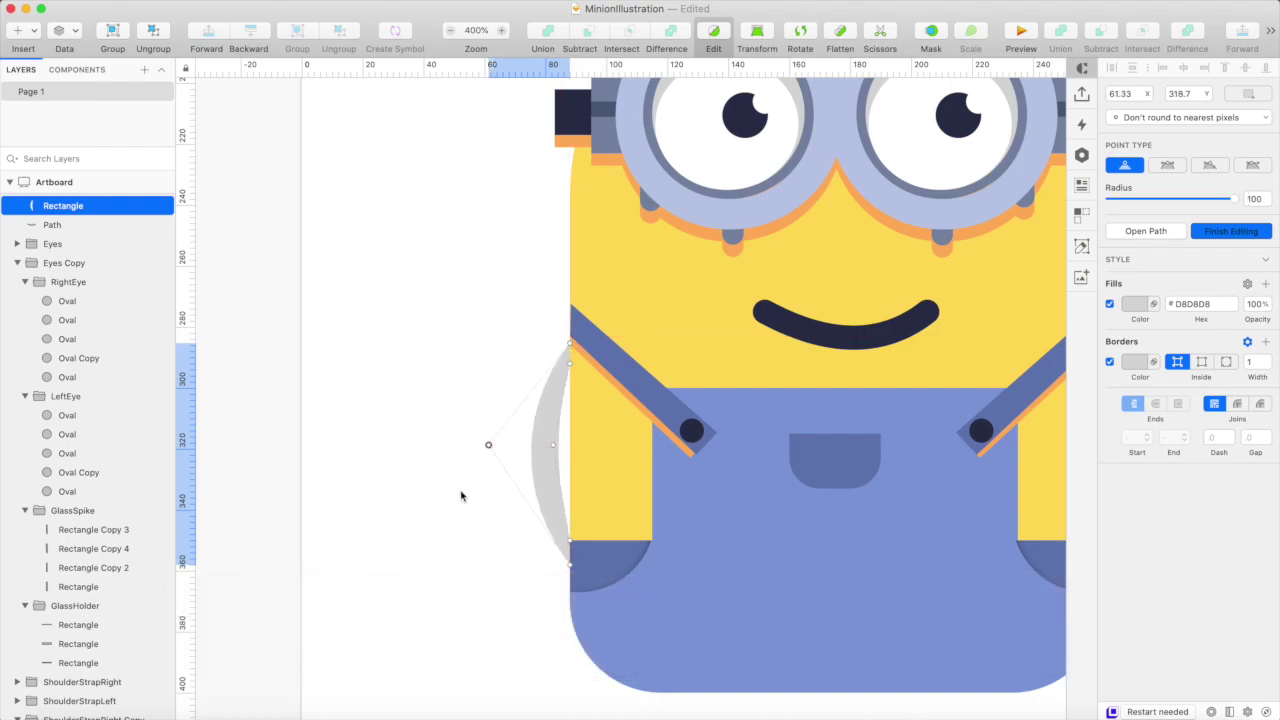
drag(571, 532, 571, 533)
click(494, 585)
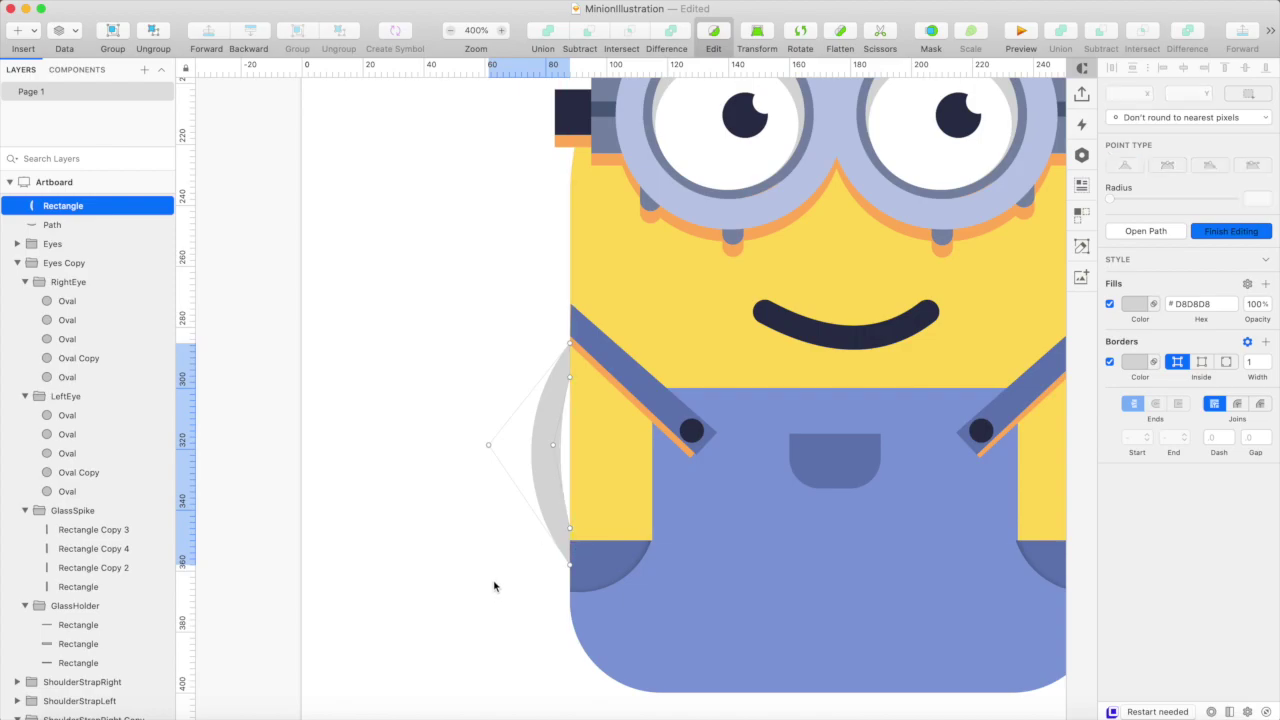
click(494, 585)
Remove the arm's border and fill it with the body's yellow, FFDA66
click(546, 466)
click(1137, 502)
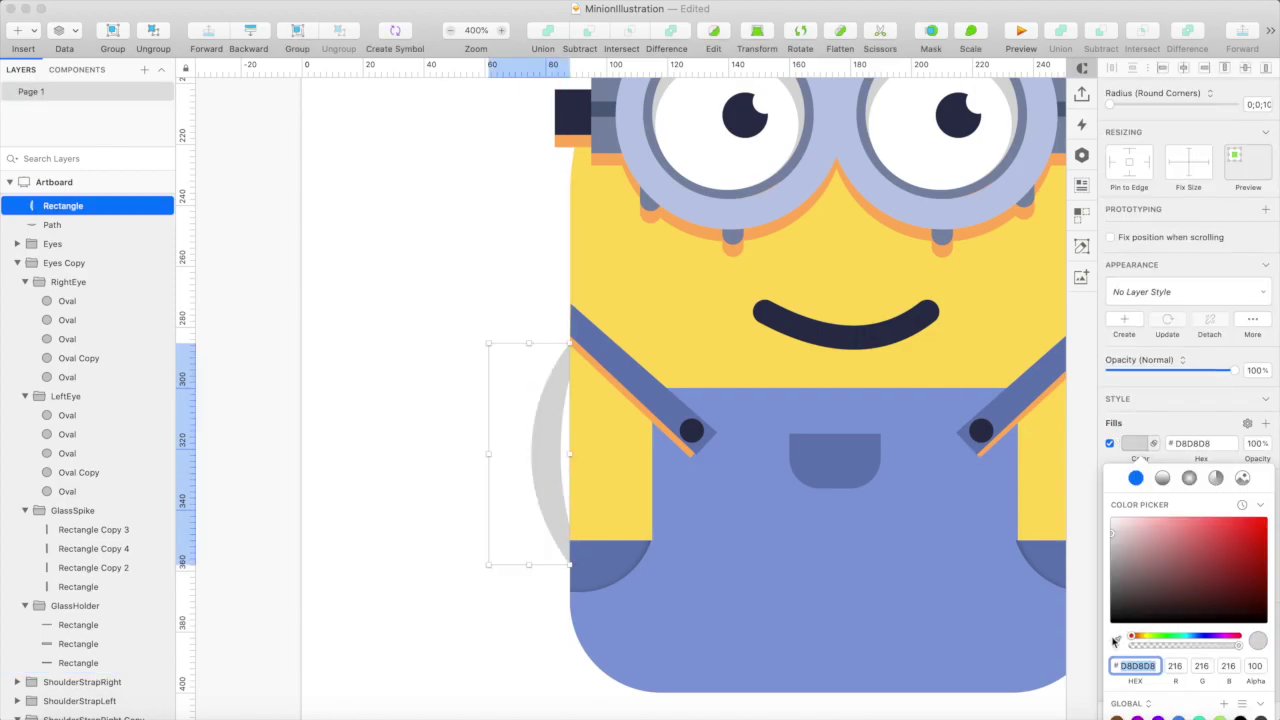
click(1117, 639)
click(591, 447)
click(488, 480)
Draw a 16 × 19 px glove rectangle rotated -29° at the arm's lower end and place it with the arm behind the dress body
key(r)
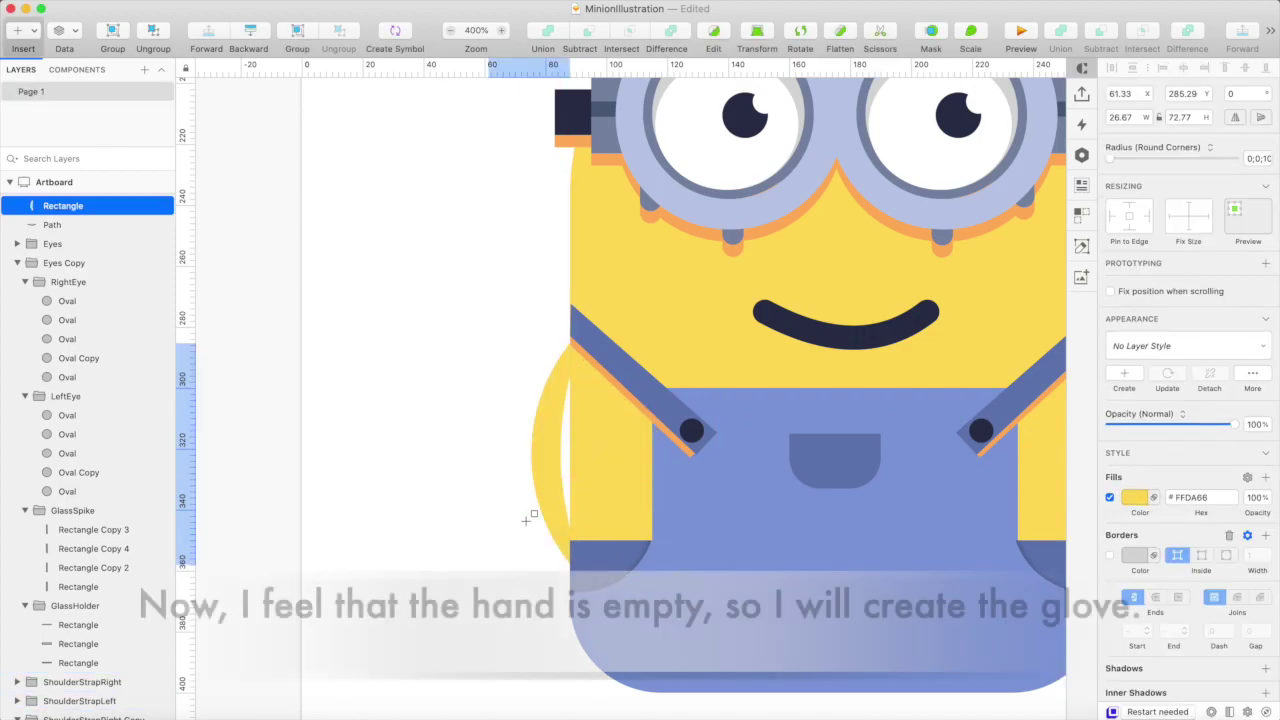
drag(592, 567, 598, 562)
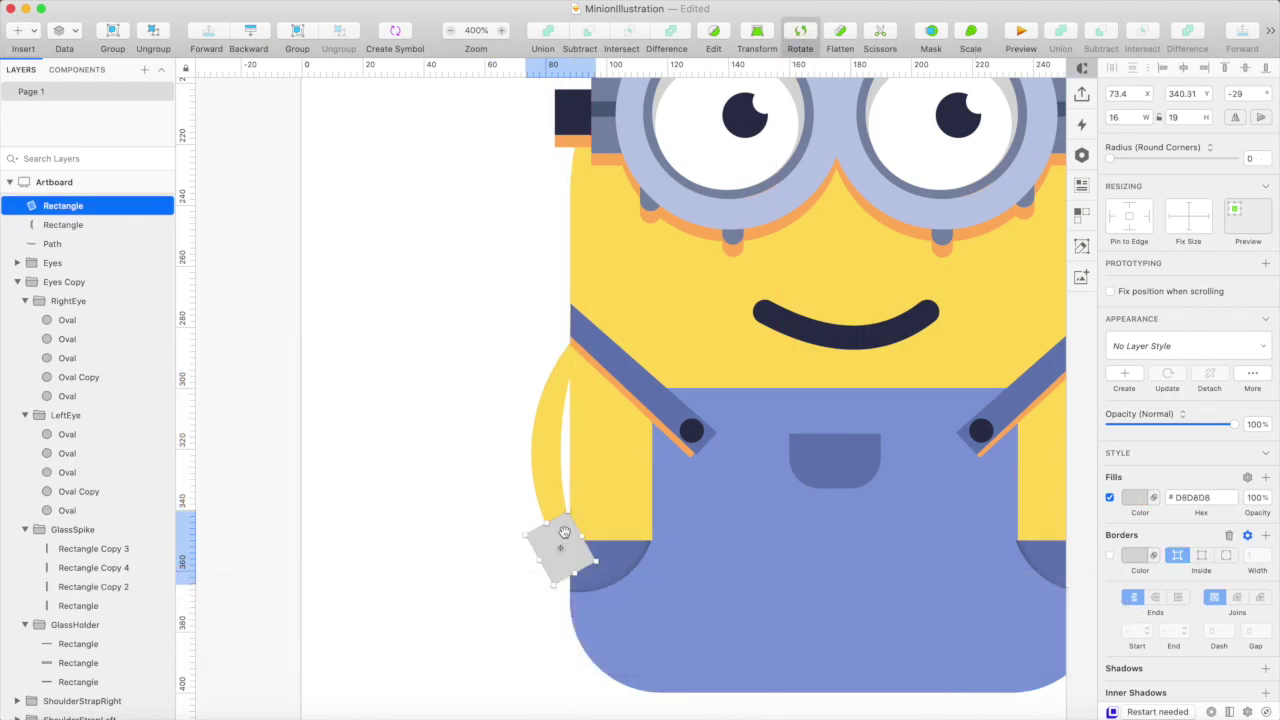
shift+click(63, 224)
drag(63, 224, 71, 553)
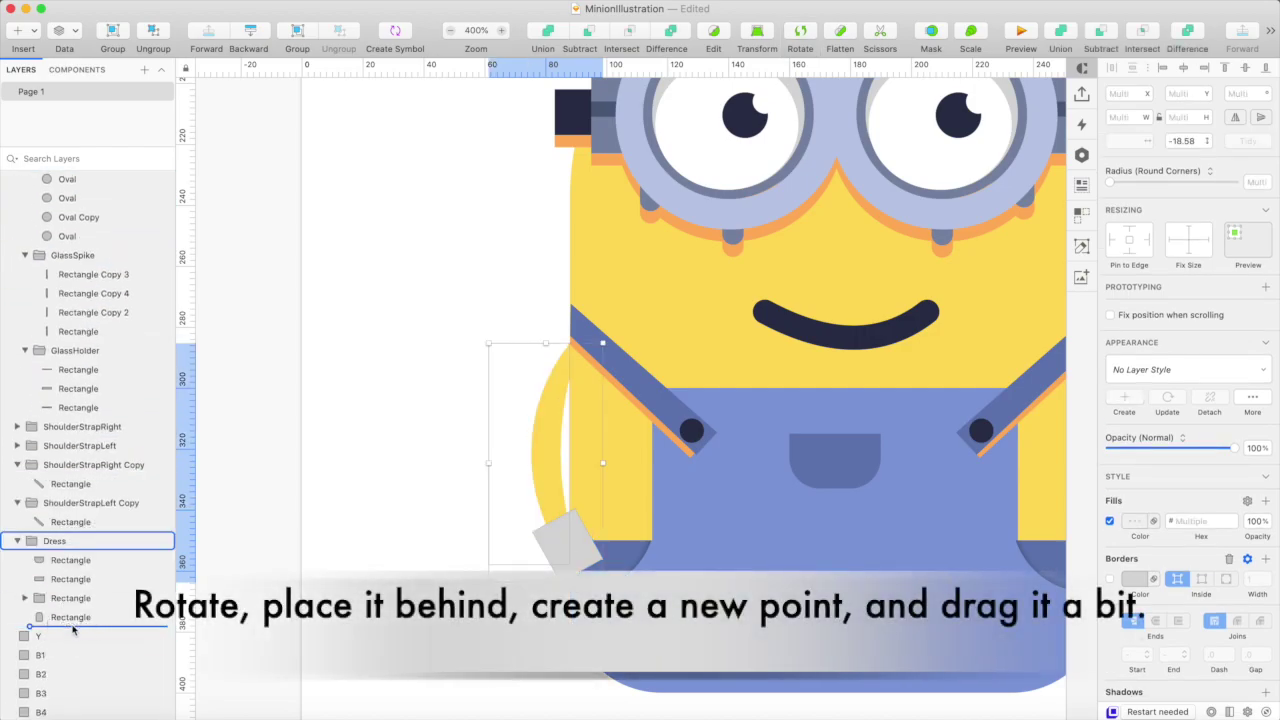
drag(73, 629, 73, 629)
click(407, 583)
Add a point in the middle of the glove's upper edge and pull it slightly outward
double_click(556, 548)
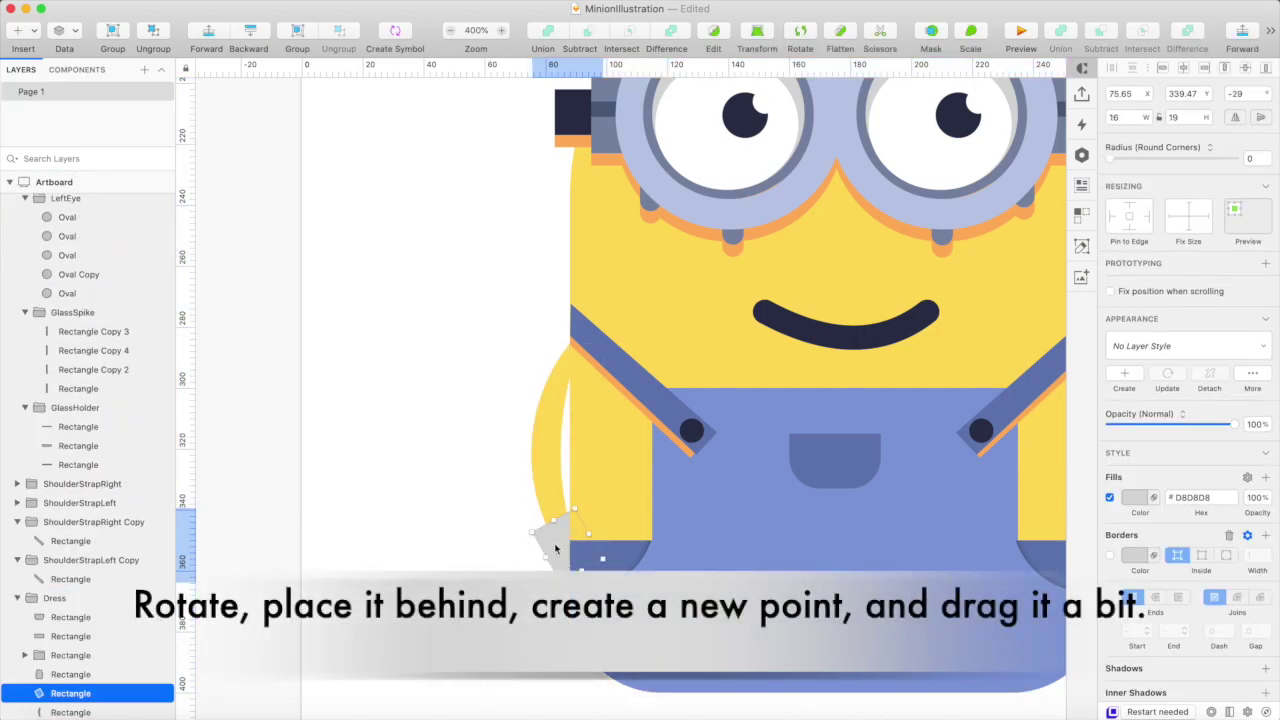
double_click(558, 543)
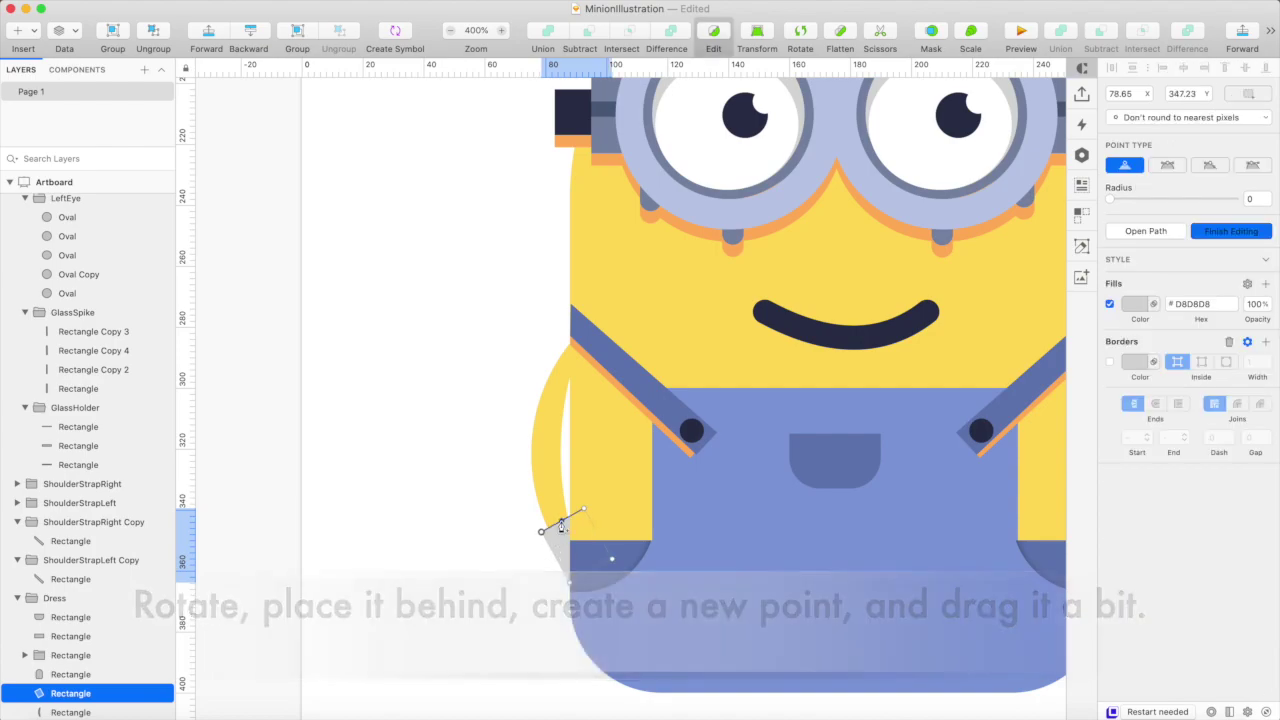
click(513, 538)
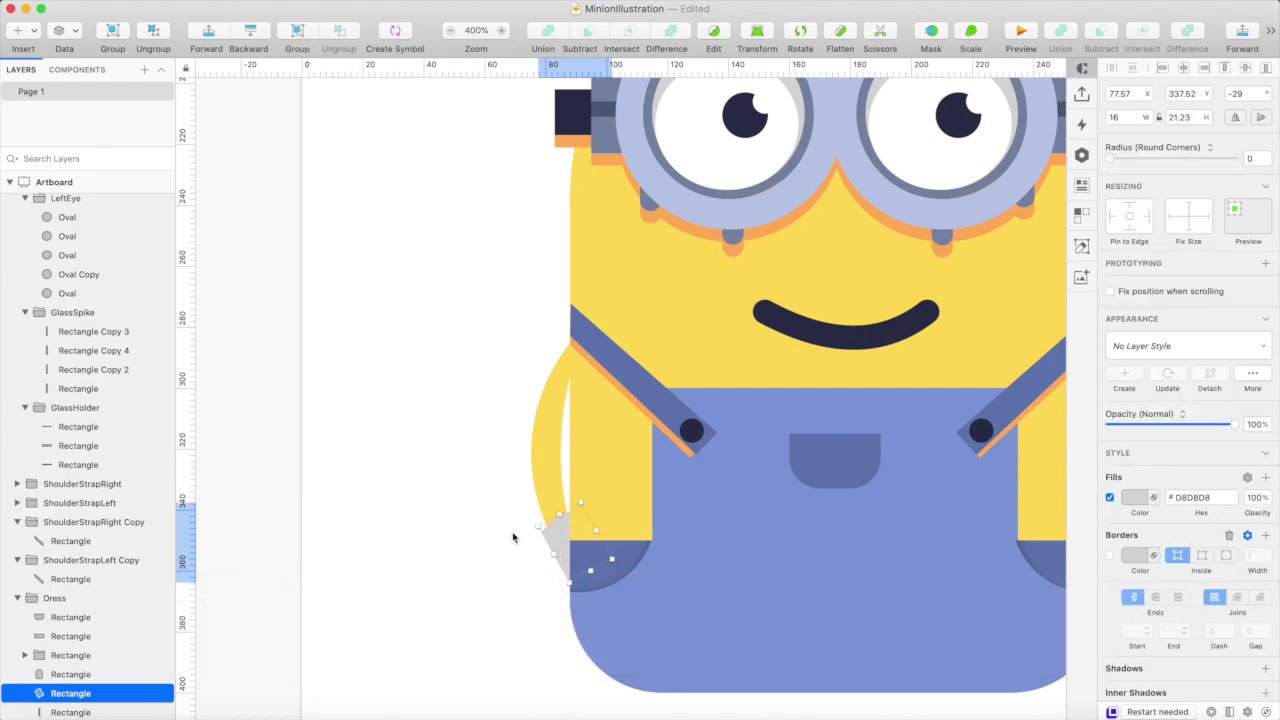
Fill the glove with the smile's dark navy and readjust the added point on its upper edge
click(1134, 498)
click(1119, 638)
click(860, 332)
click(482, 481)
double_click(556, 531)
click(558, 517)
double_click(506, 526)
Group the arm and the glove and name the group LeftHand
double_click(551, 503)
shift+click(557, 543)
key(super+g)
key(ctrl+g)
key(ctrl+r)
text(Left)
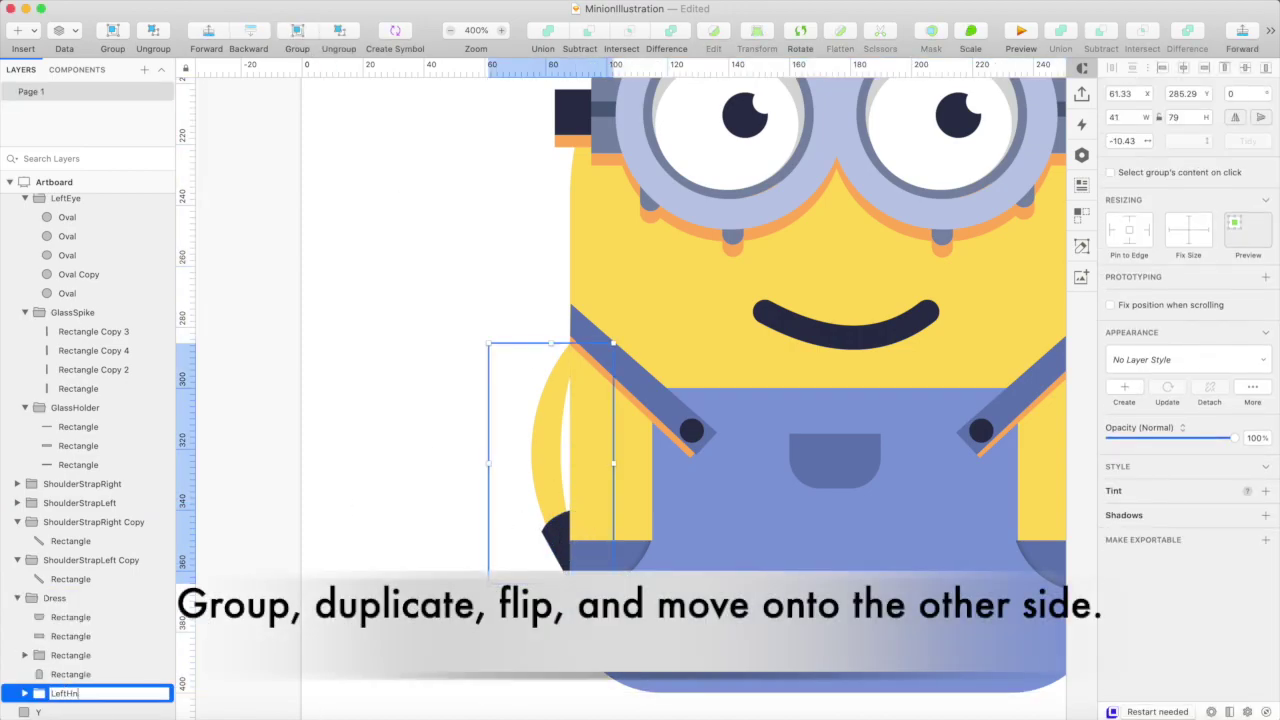
Duplicate the LeftHand group, move the copy 190 px right to the body's other side and flip it horizontally
key(super+d)
key(shift+Right)
key(shift+Right)
key(shift+Right)
key(super+minus)
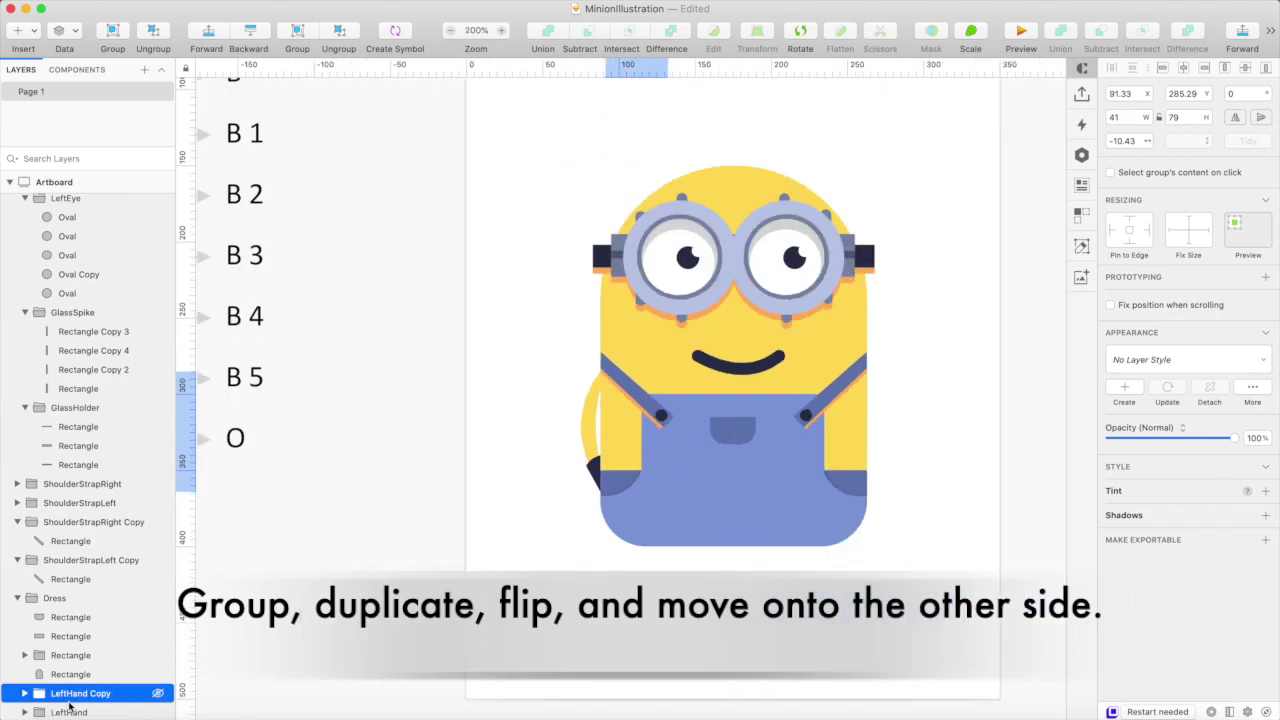
key(shift+Right)
key(shift+Right)
key(shift+Right)
key(shift+Right)
key(shift+Right)
key(shift+Right)
key(shift+Right)
key(shift+Right)
key(shift+Right)
key(shift+Right)
key(shift+Right)
key(shift+Right)
key(shift+Right)
key(shift+Right)
key(shift+Right)
key(shift+Right)
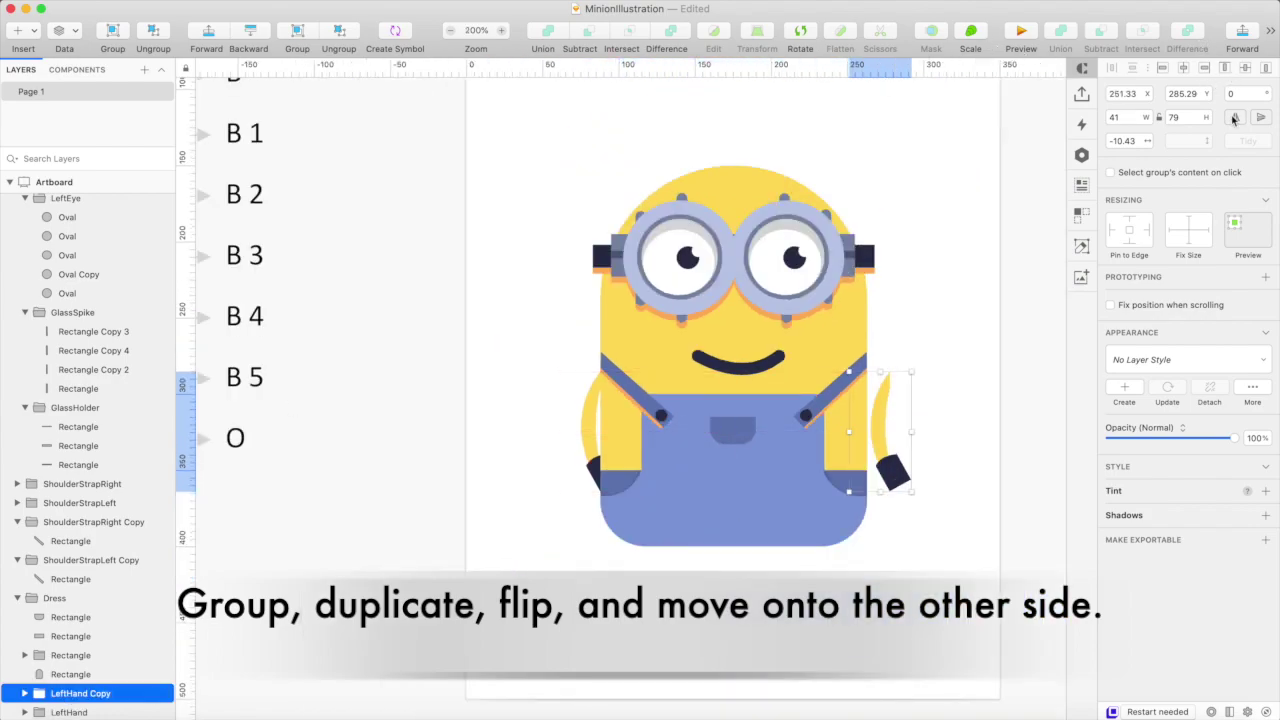
click(934, 486)
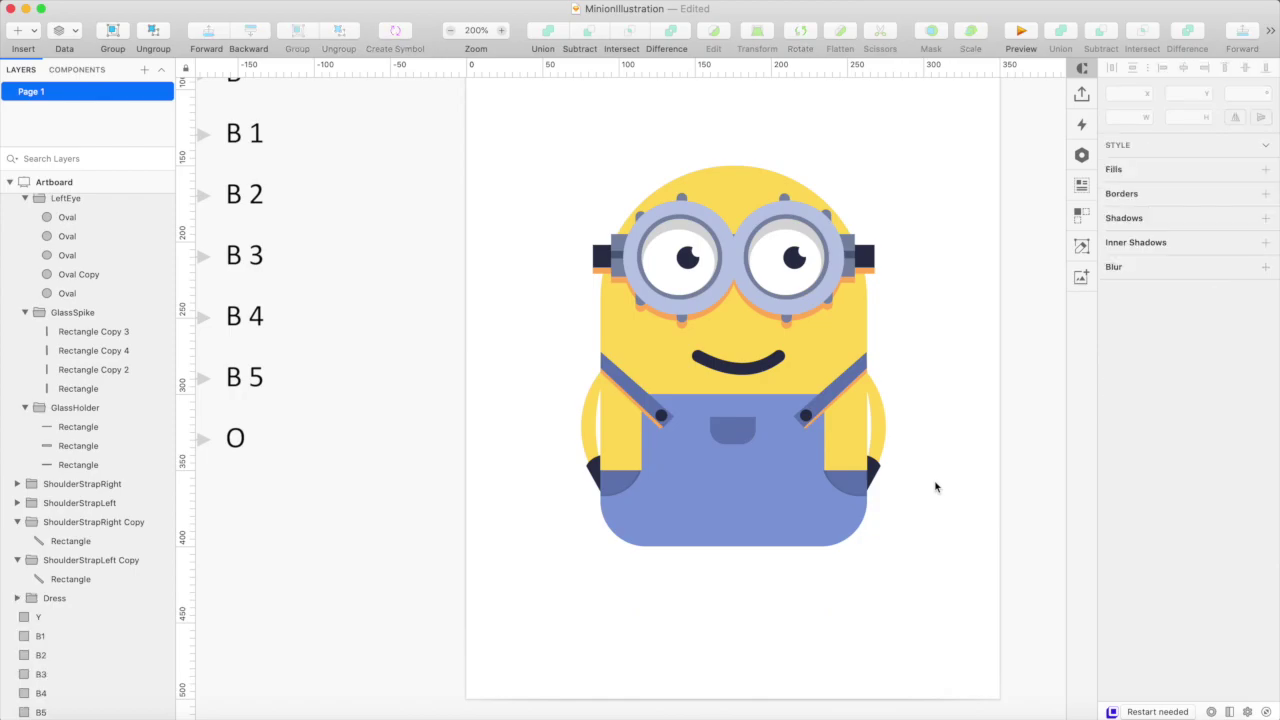
Draw a 74 × 34 px borderless rectangle for the legs, centred directly under the body at X 138, Y 400
key(r)
drag(804, 585, 804, 598)
click(1183, 68)
key(alt)
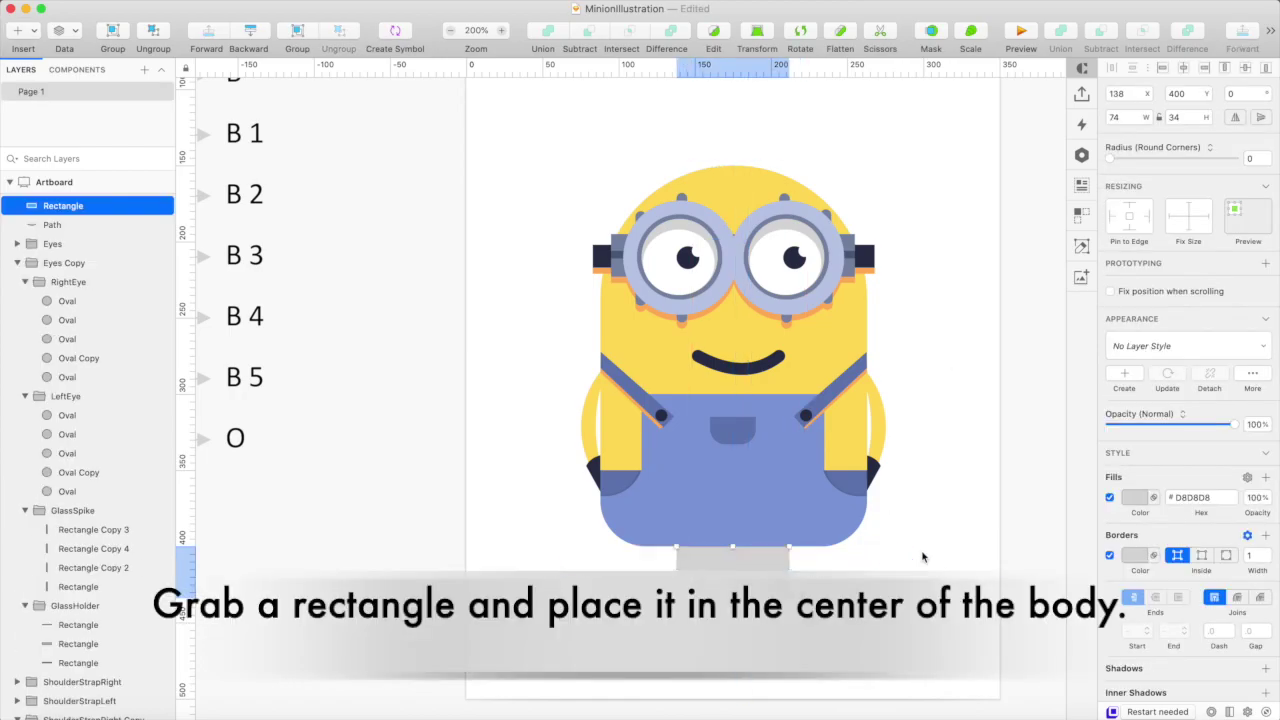
Taper the leg rectangle by moving each of its bottom corners 10 px inward
key(Return)
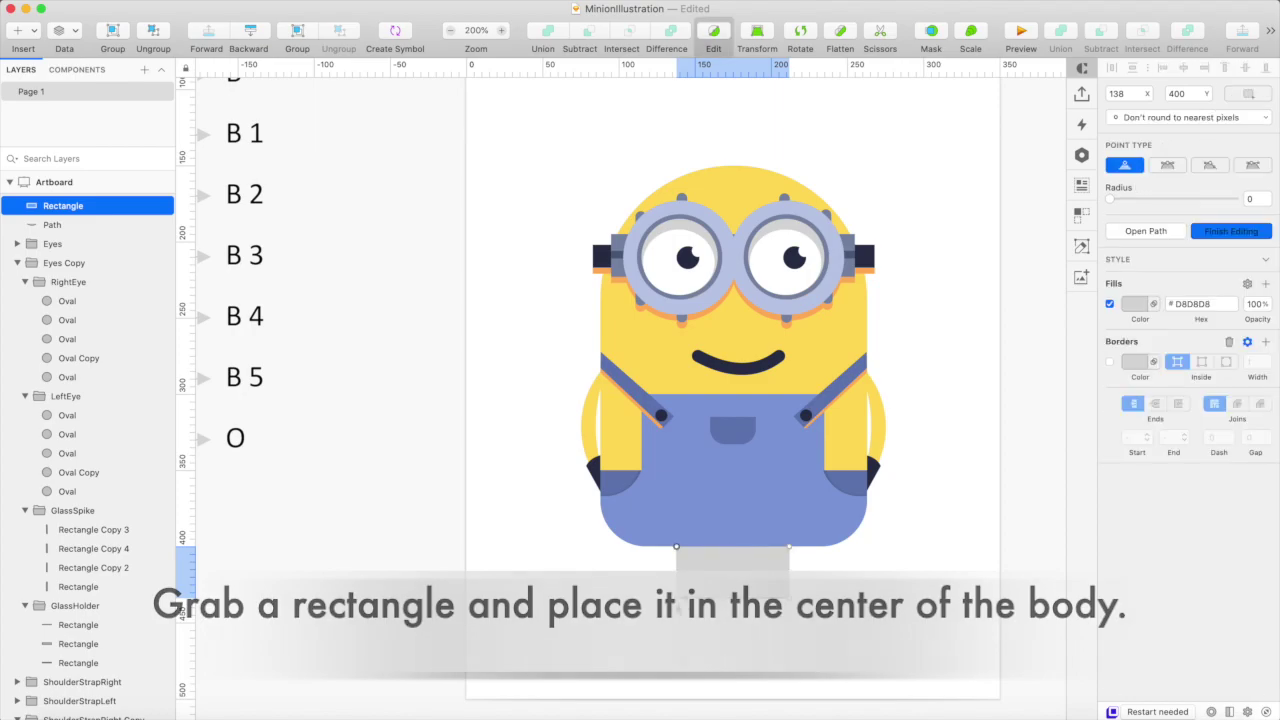
key(shift+Right)
key(Escape)
Draw a 14 × 38 px rectangle with radius 7 at X 168, Y 414 and subtract it from the leg shape
key(r)
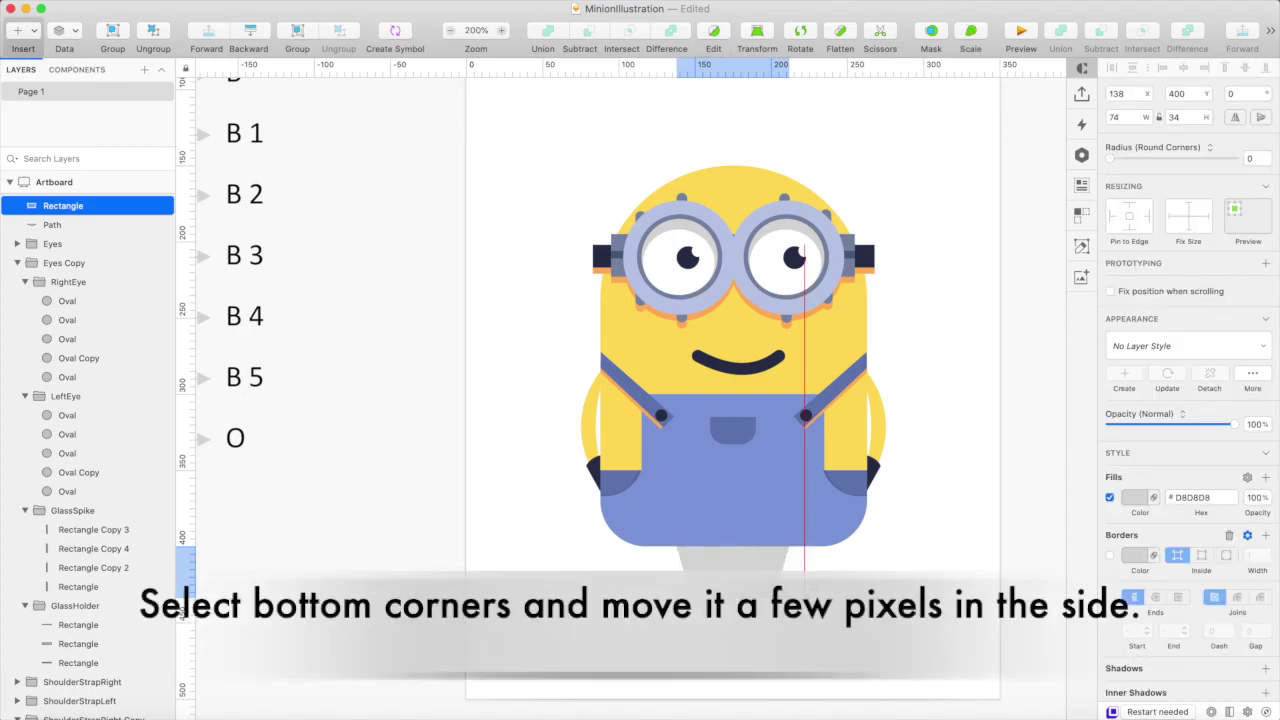
drag(726, 558, 742, 616)
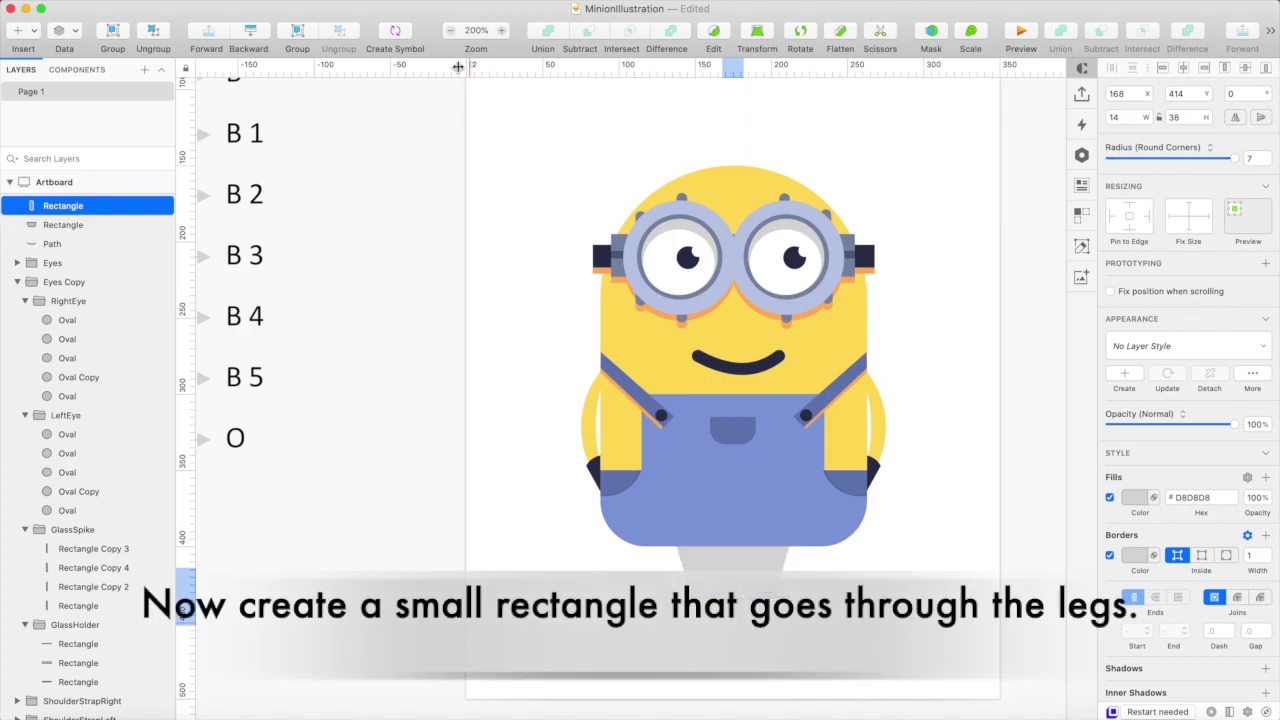
shift+click(708, 569)
click(590, 34)
key(Escape)
double_click(708, 564)
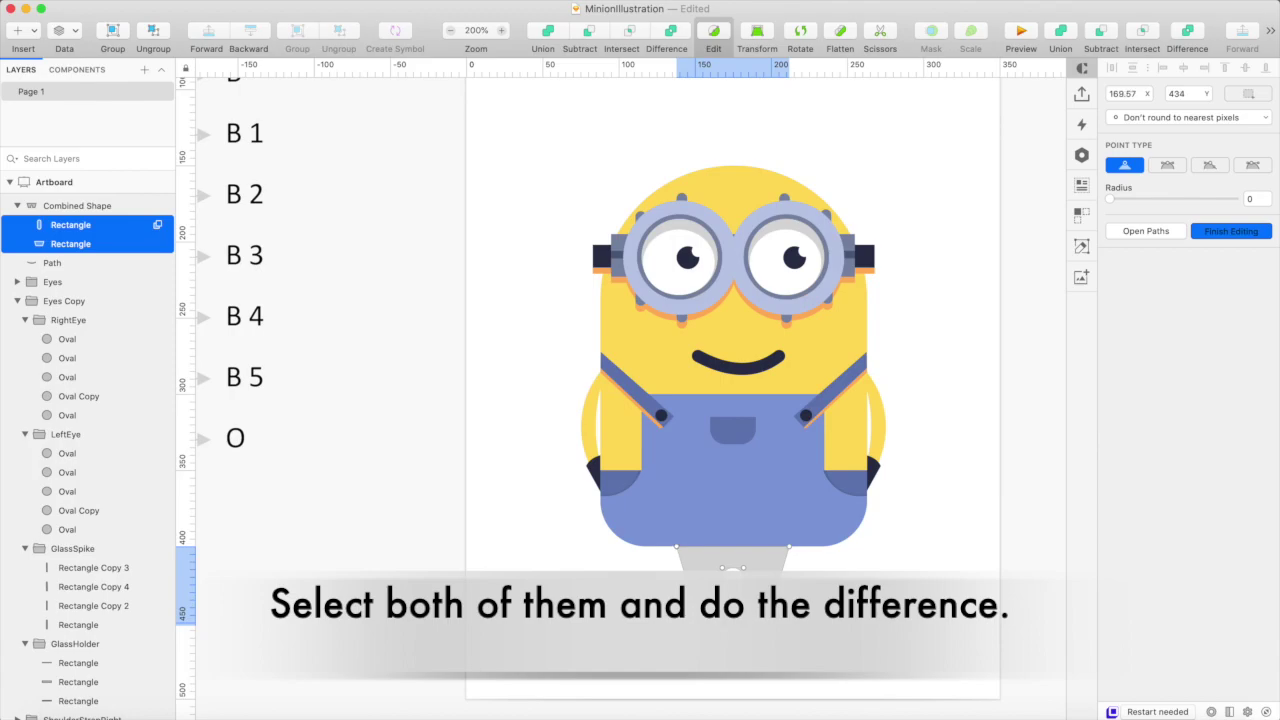
key(Escape)
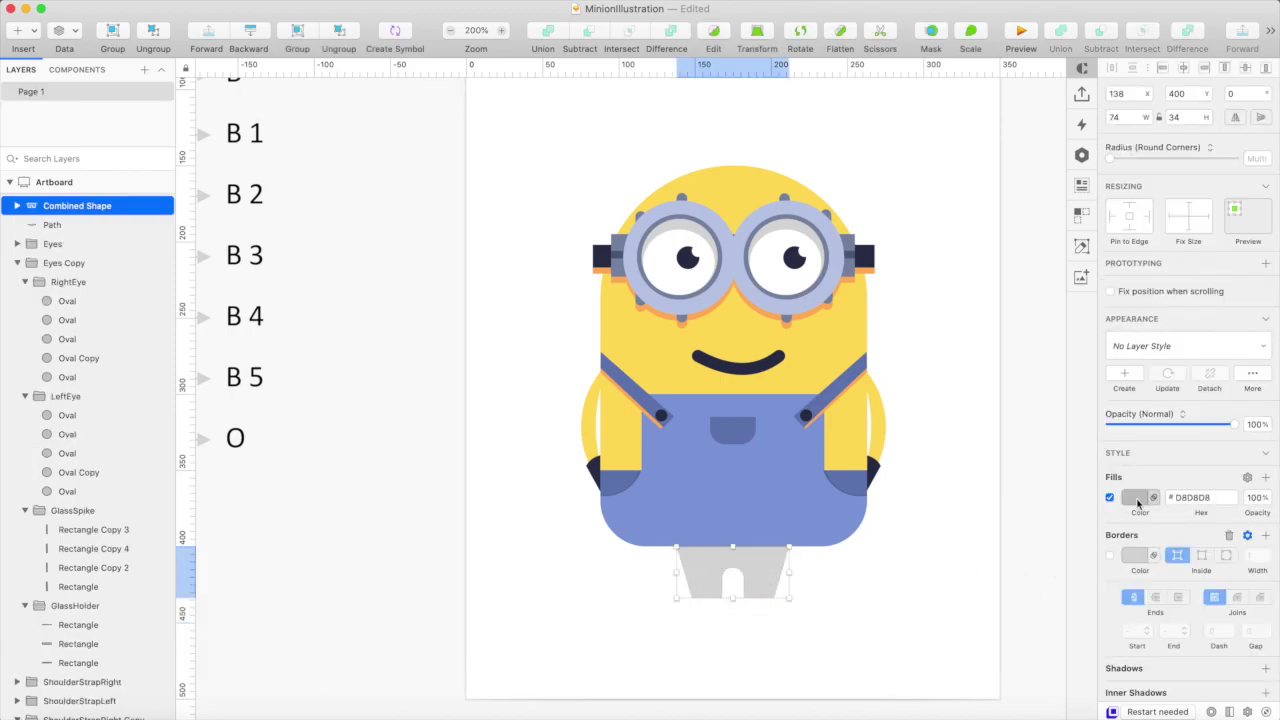
Fill the legs with the dress pocket's darker blue, 667EB2
click(1137, 503)
click(1113, 637)
click(855, 488)
key(Escape)
Draw an oval about 37 px wide beside the legs and cut away its lower half with the Scissors tool
key(o)
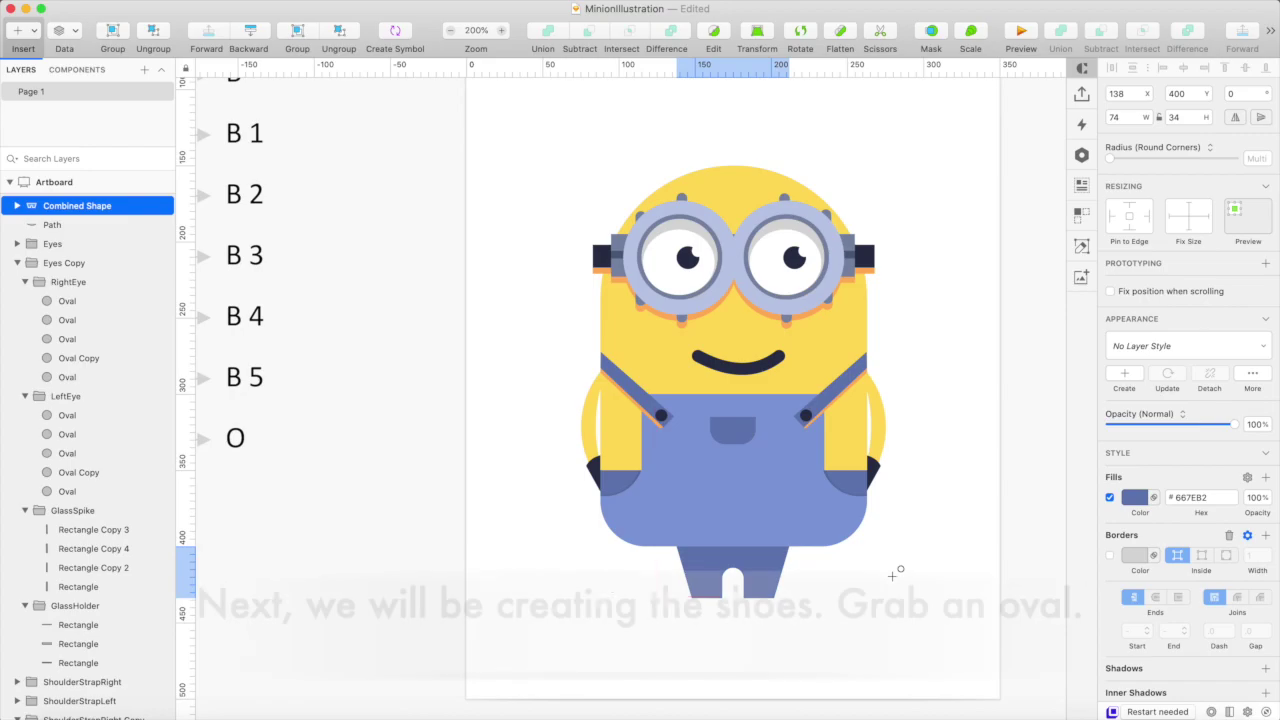
drag(621, 574, 575, 617)
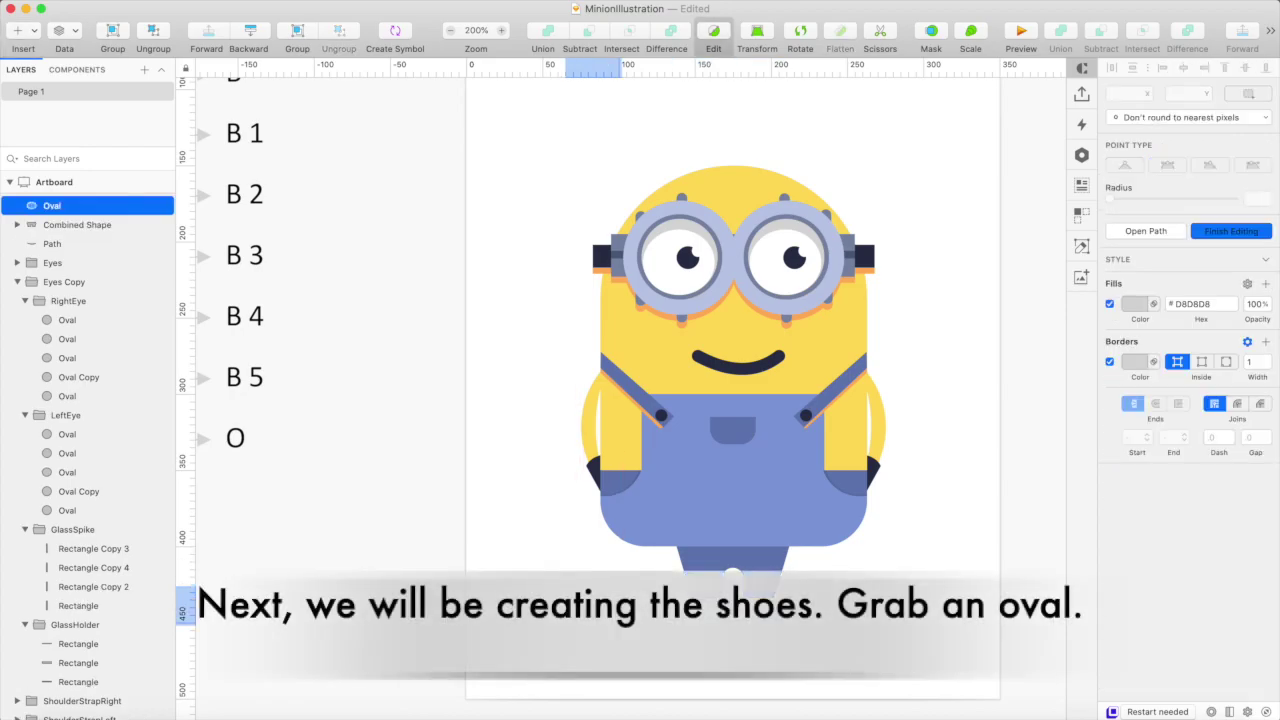
click(578, 622)
click(609, 622)
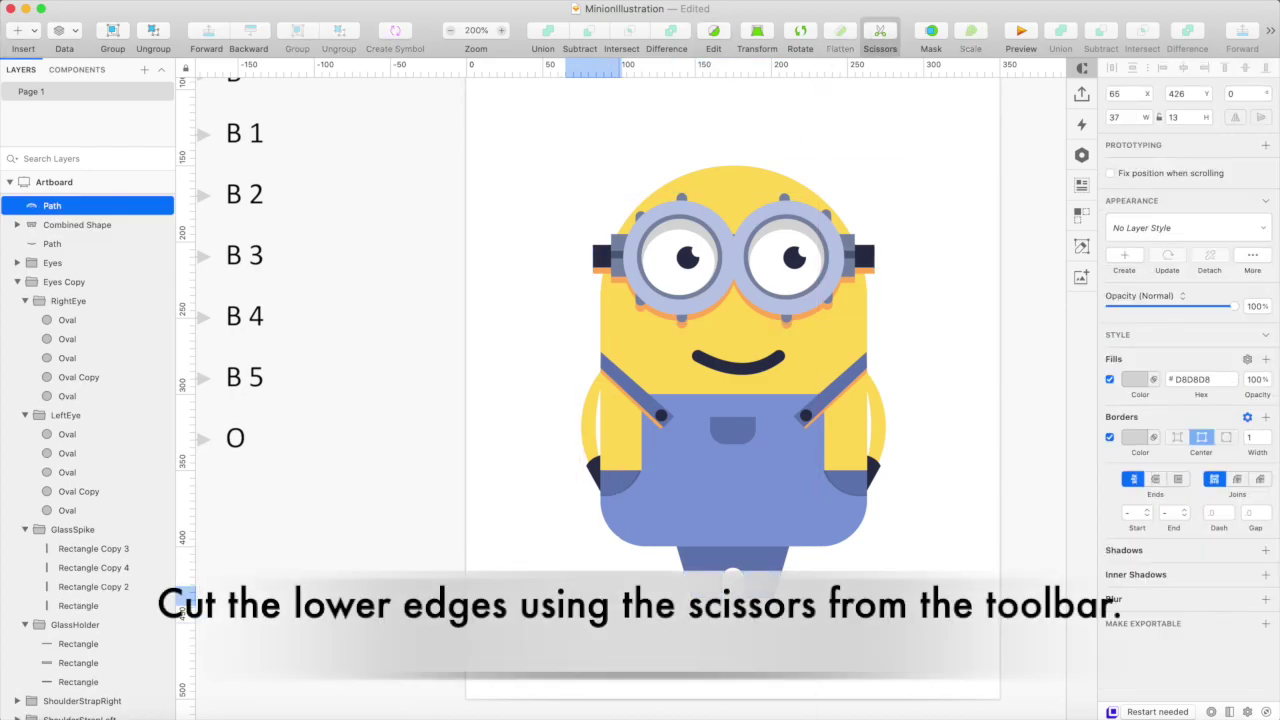
Reshape the half oval's curve points into a shoe outline about 37.5 × 15 px
key(Return)
key(Return)
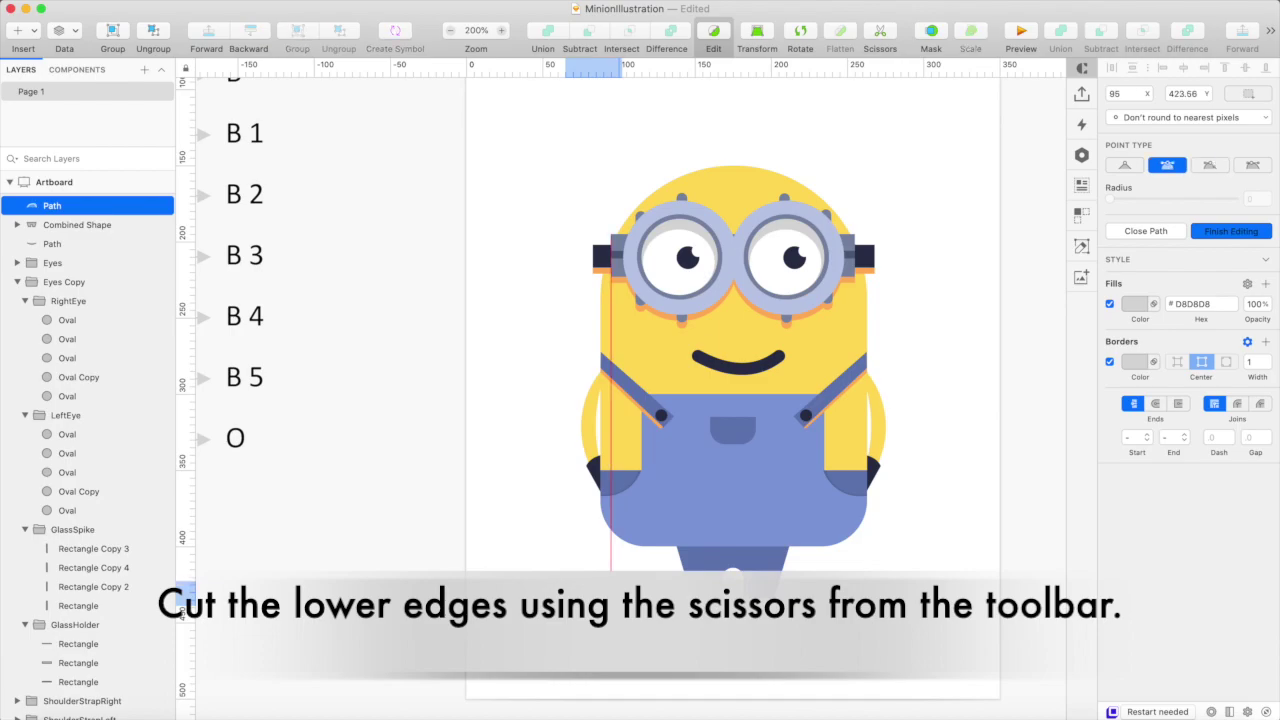
click(566, 607)
key(Escape)
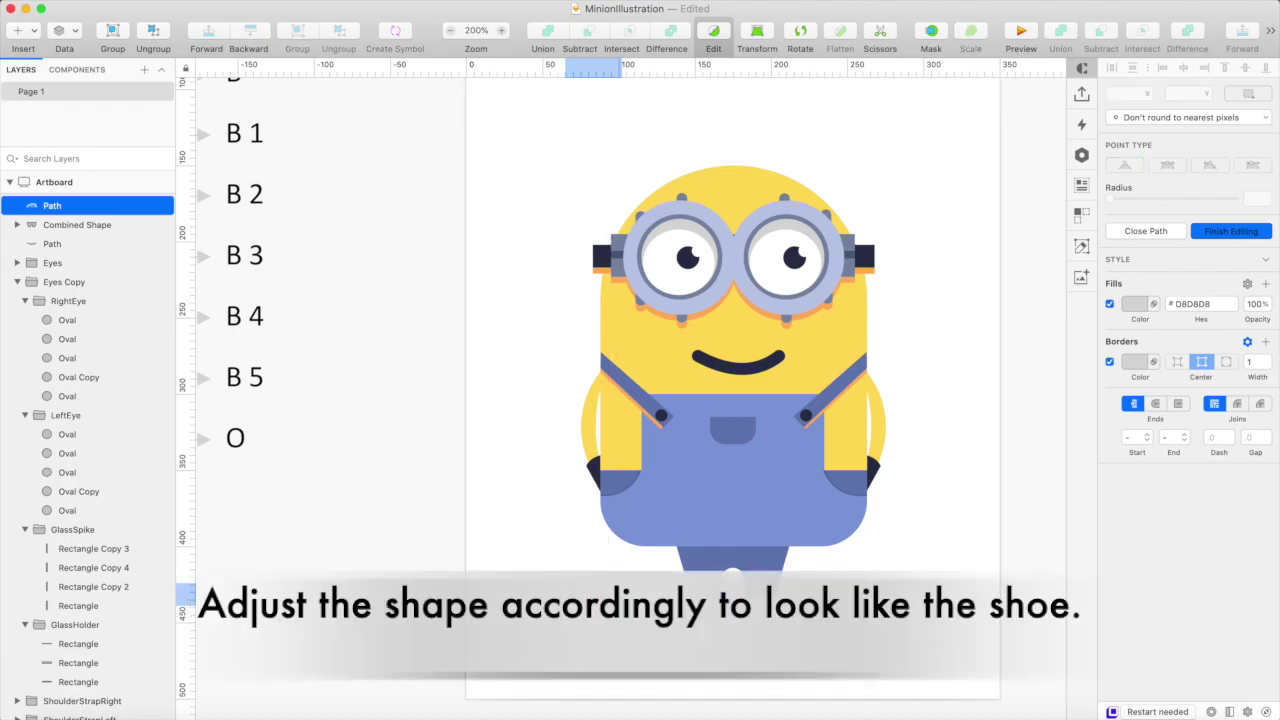
key(Escape)
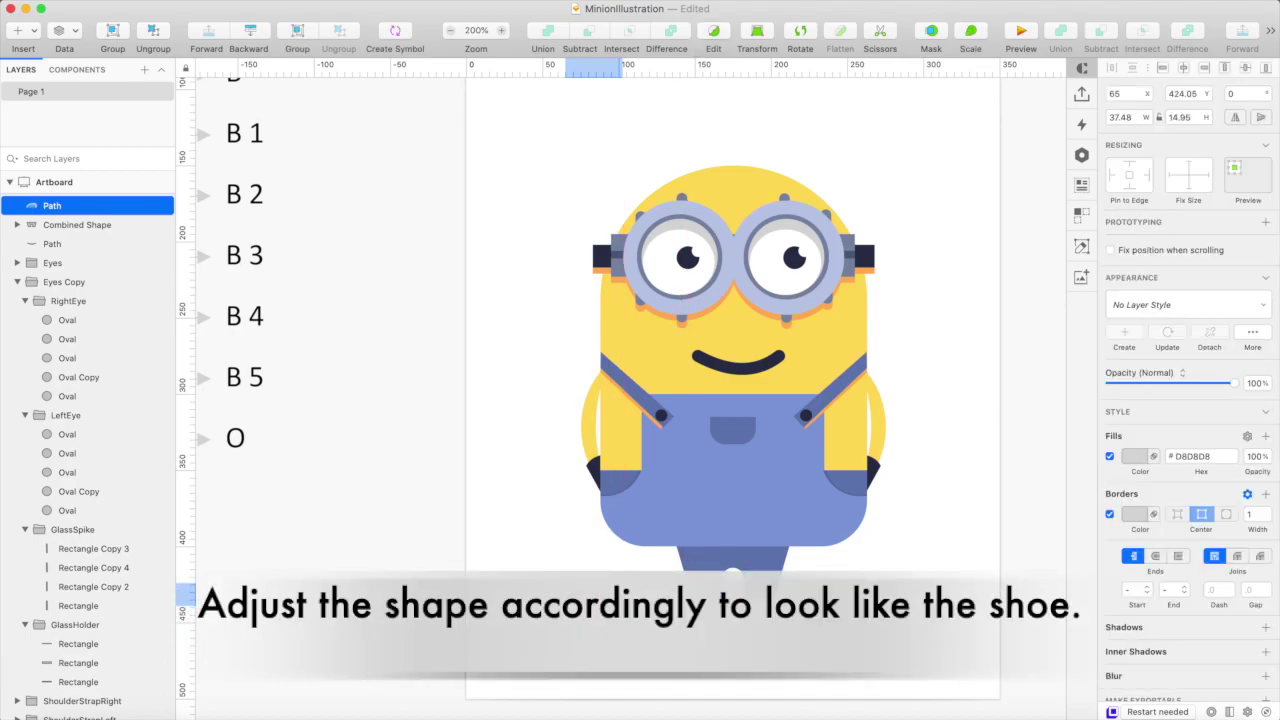
Place the shoe under the left leg at X 133, Y 430, remove its border and fill it with 2B324A
drag(695, 613, 709, 607)
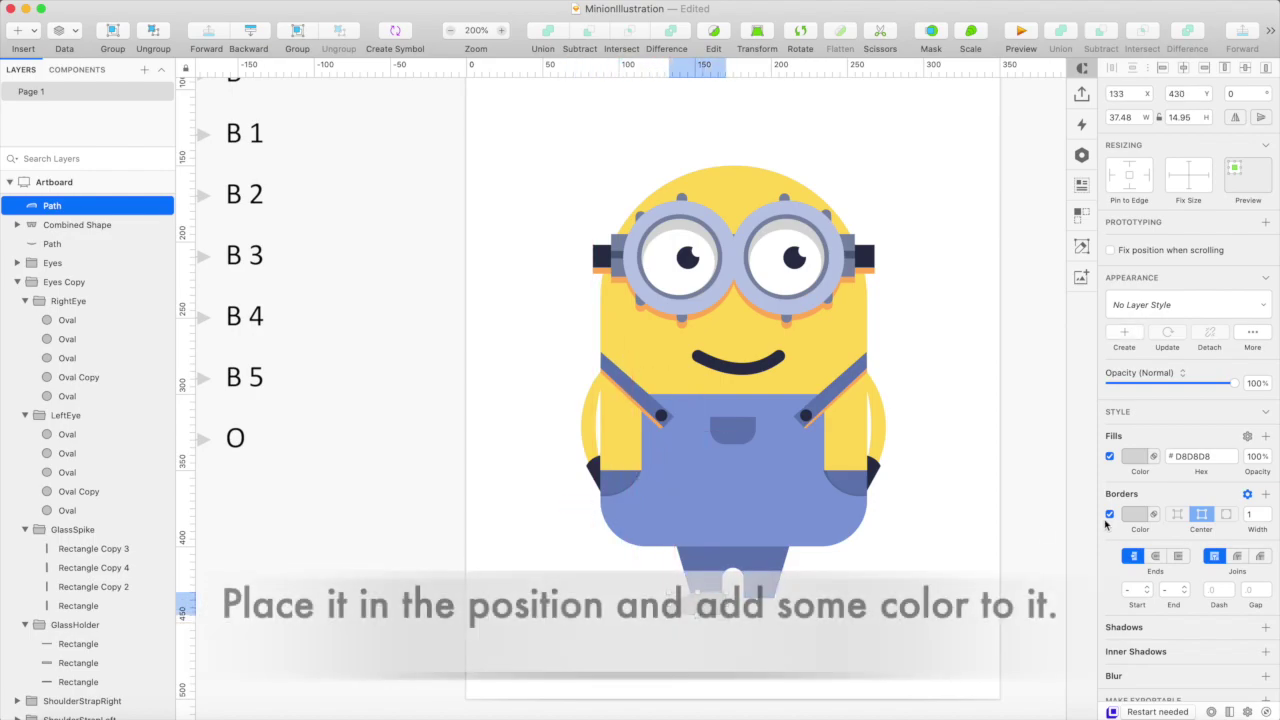
click(1133, 457)
click(1117, 641)
click(870, 481)
click(863, 643)
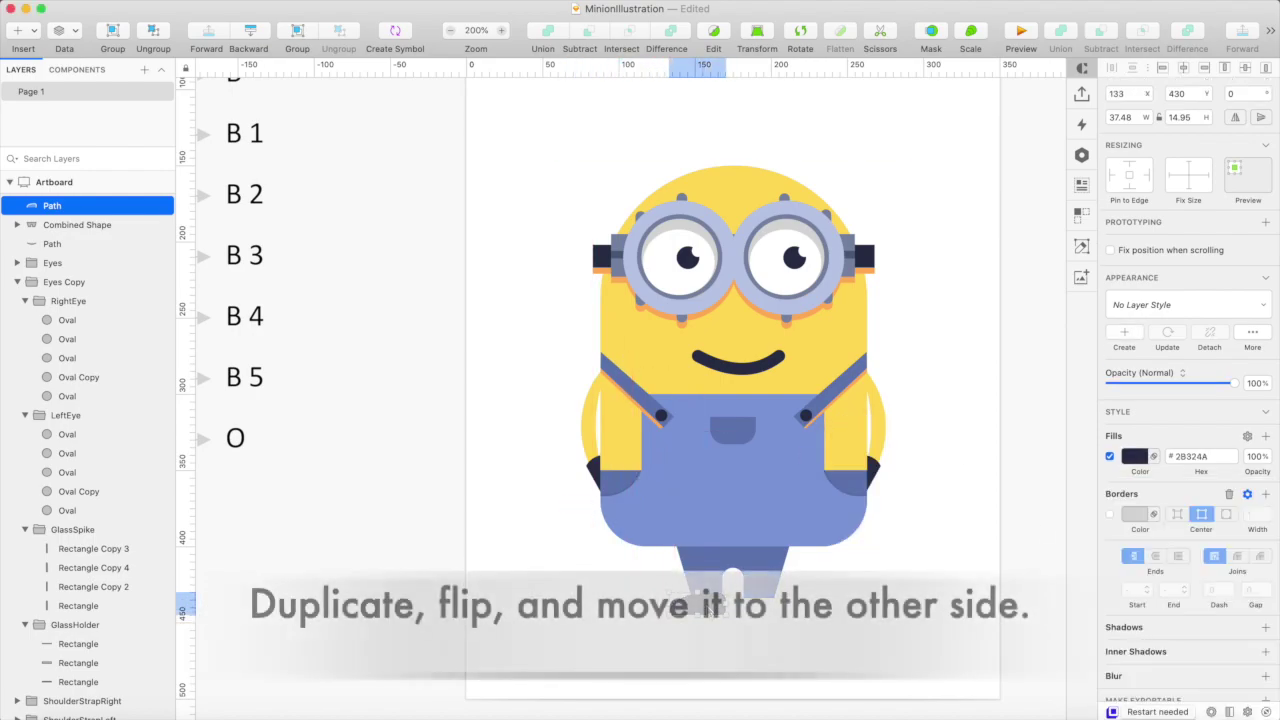
Duplicate the shoe, move the copy under the other leg at X 176 and flip it horizontally
alt+drag(700, 606, 760, 606)
click(1235, 118)
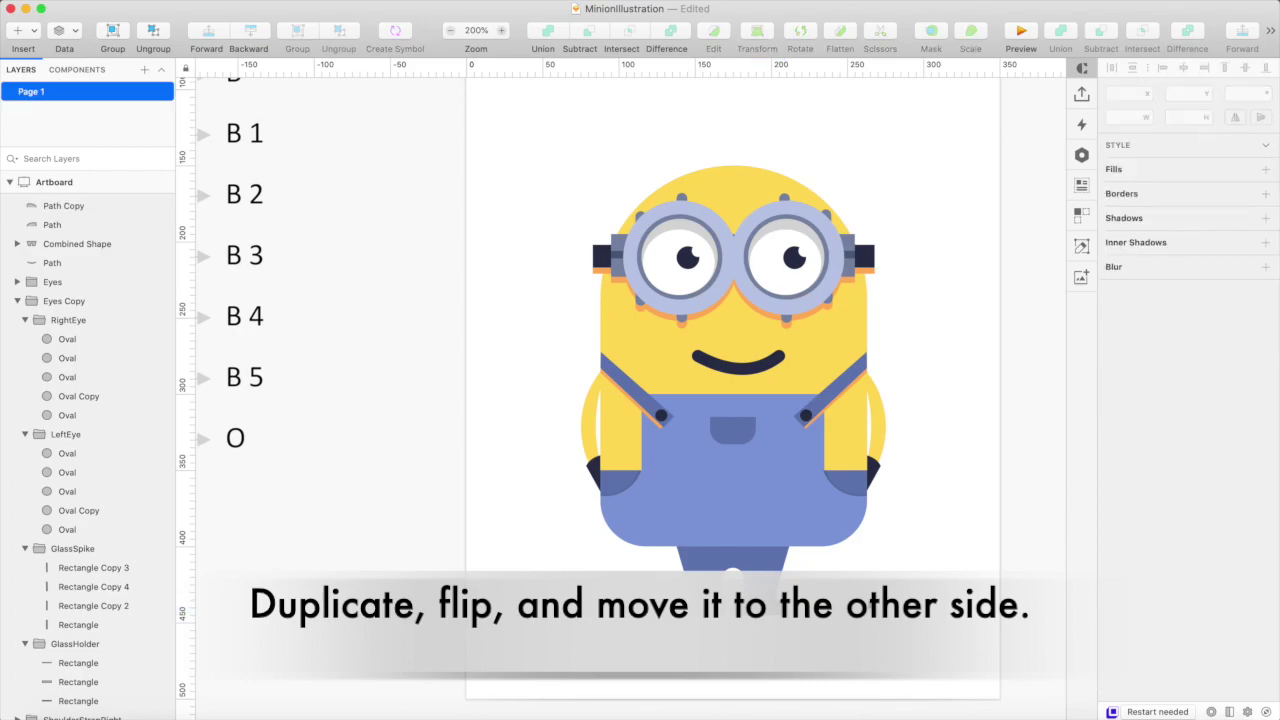
click(854, 614)
click(763, 606)
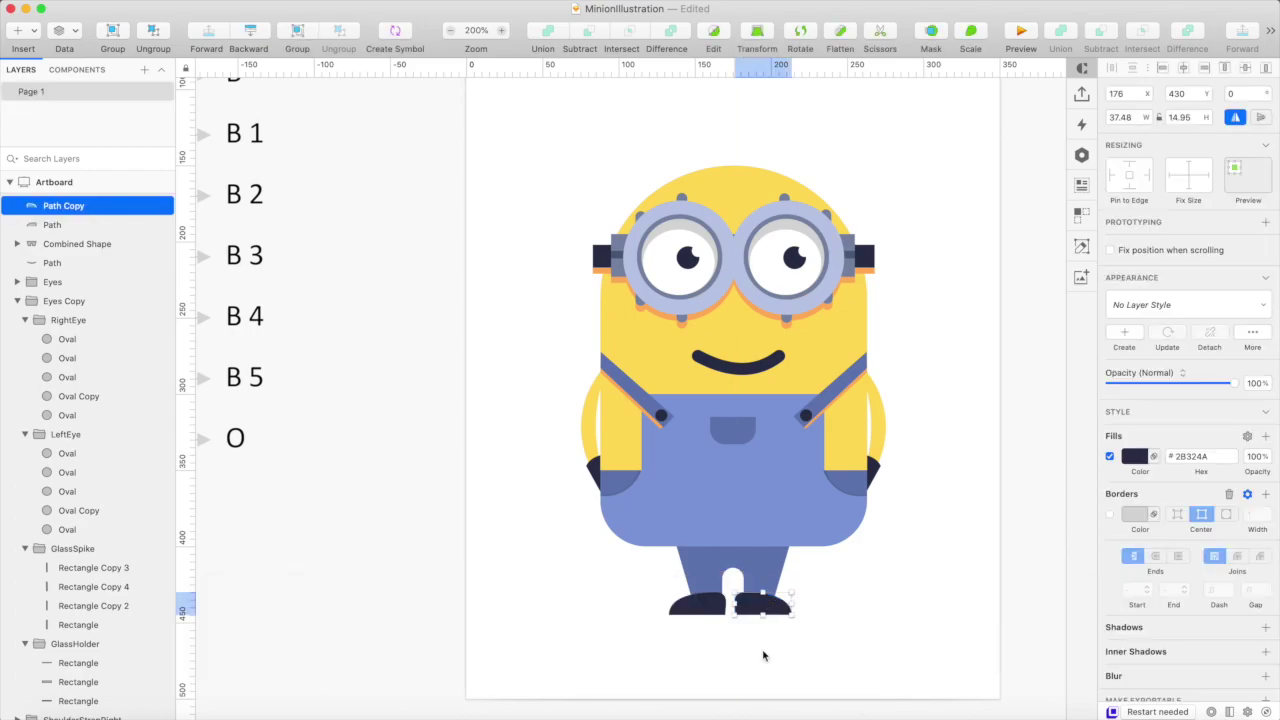
click(763, 654)
Draw a 90 × 22 px shadow oval under the shoes, fill it with the shoes' 2B324A and set its opacity to 30%
key(o)
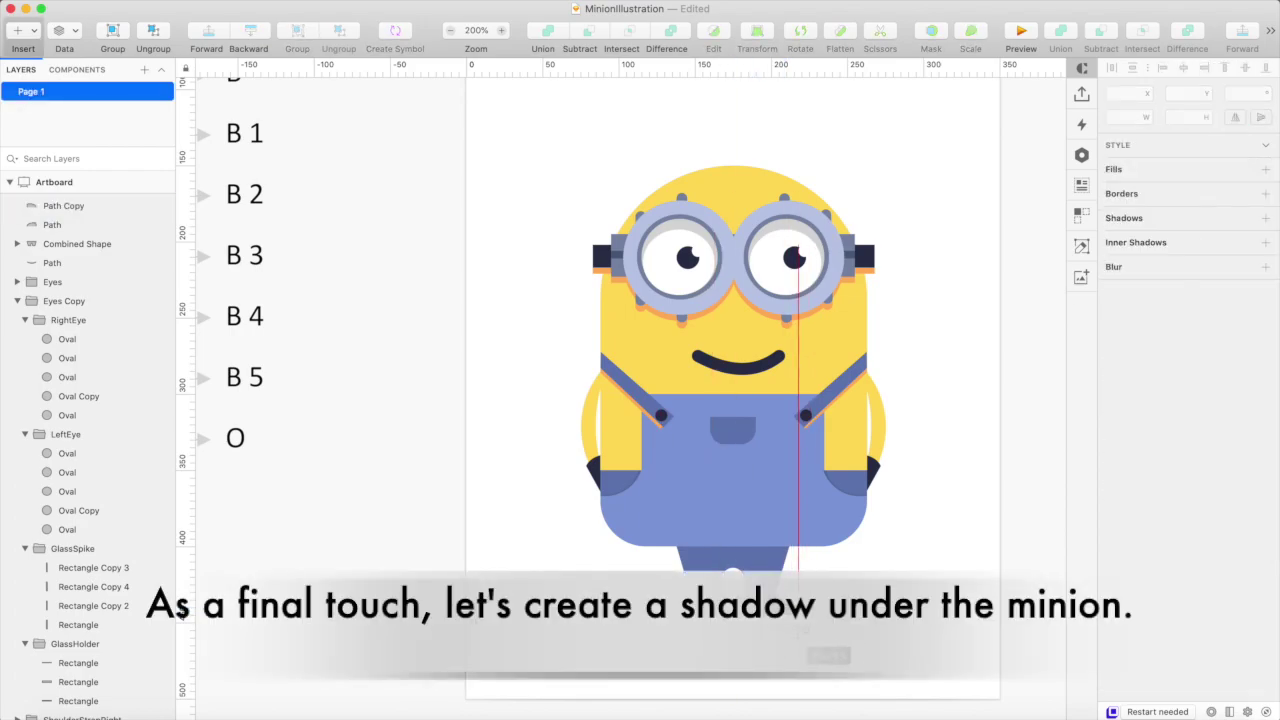
drag(661, 602, 798, 636)
click(1134, 460)
click(1117, 644)
click(776, 604)
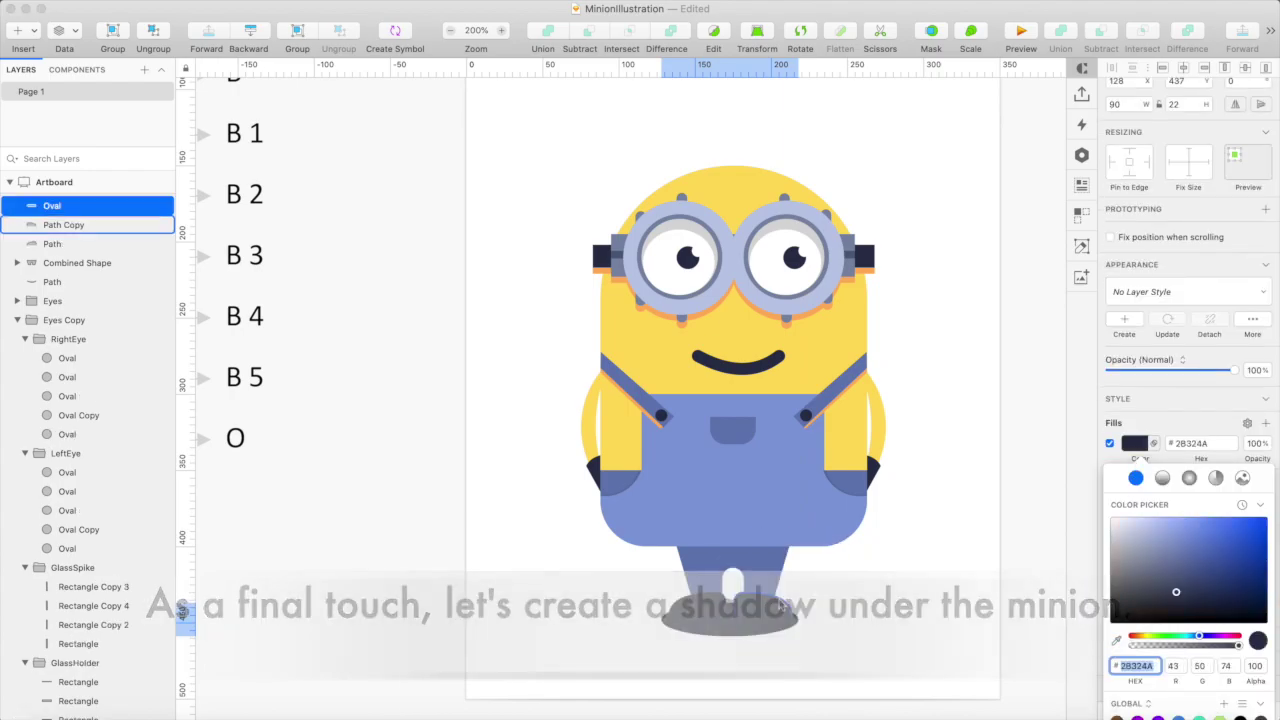
click(747, 628)
text(30)
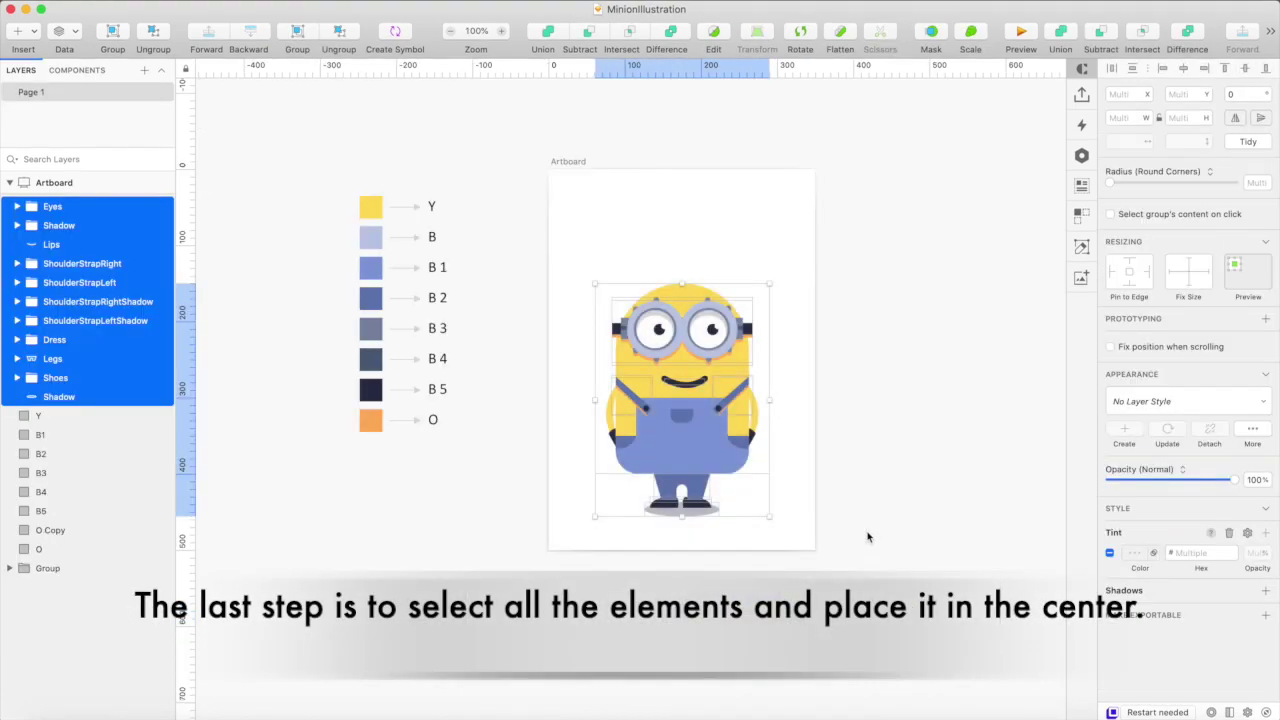
Move all the selected minion layers up 53 px to centre the figure vertically on the artboard
key(shift+Up)
key(shift+Up)
key(shift+Up)
key(shift+Up)
key(shift+Up)
key(Up)
key(Up)
key(Up)
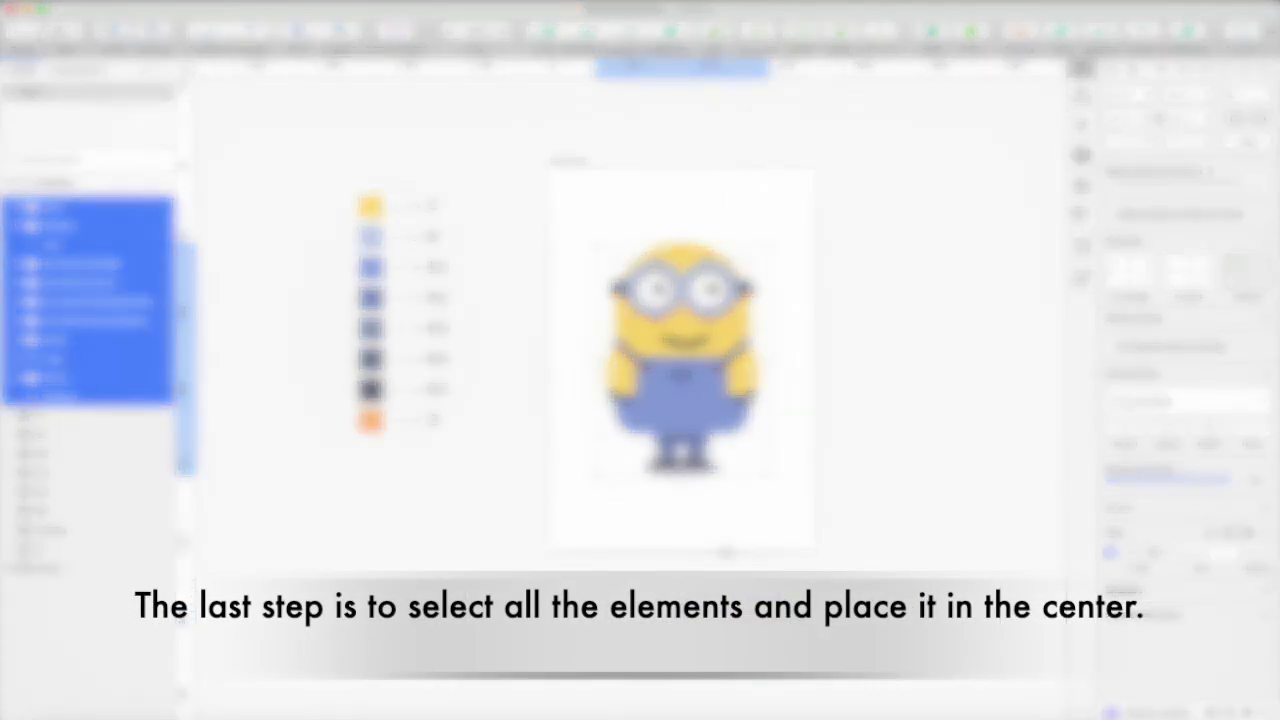